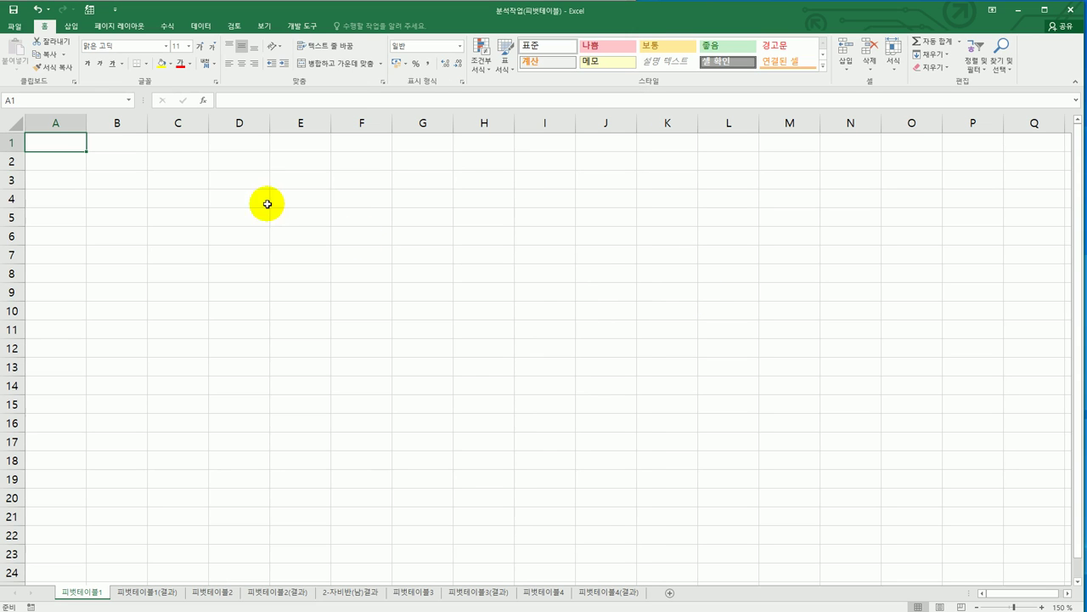
Start a Microsoft Query import at cell B2 using MS Access Database as the data source
click(117, 162)
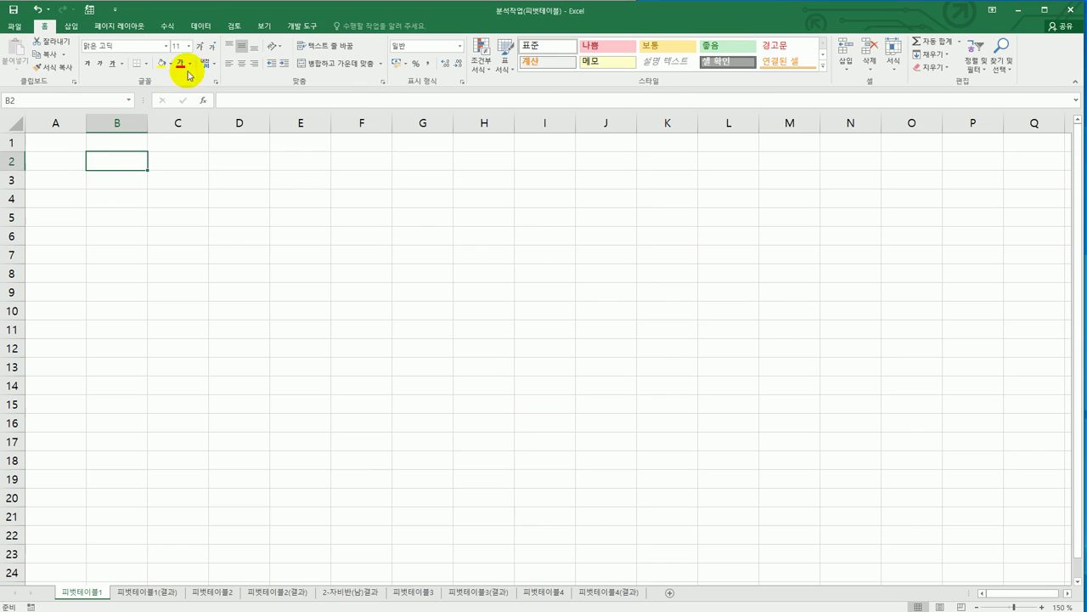
click(201, 25)
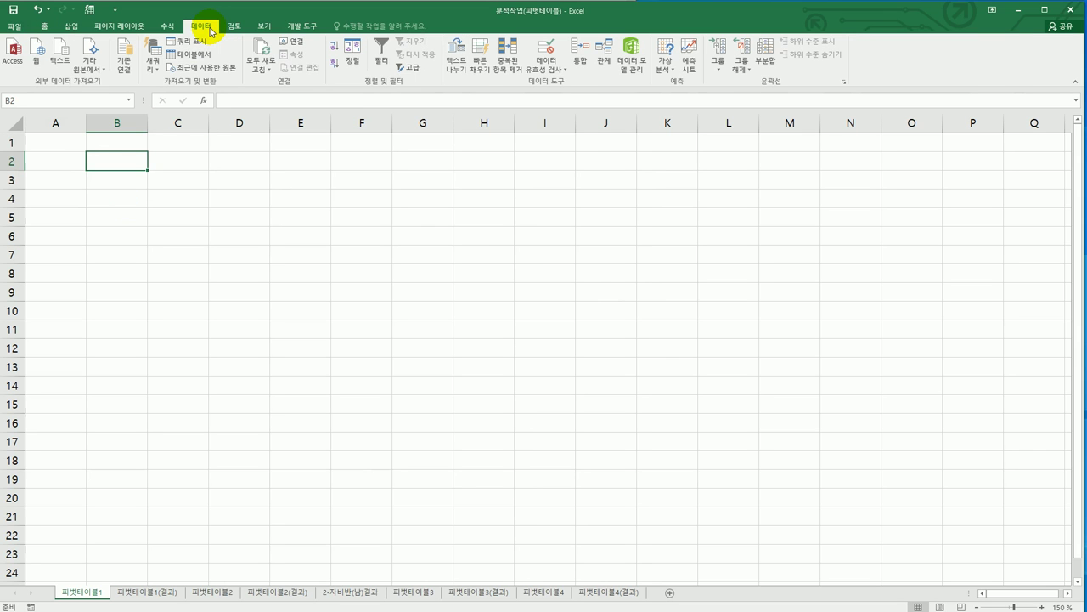
click(91, 72)
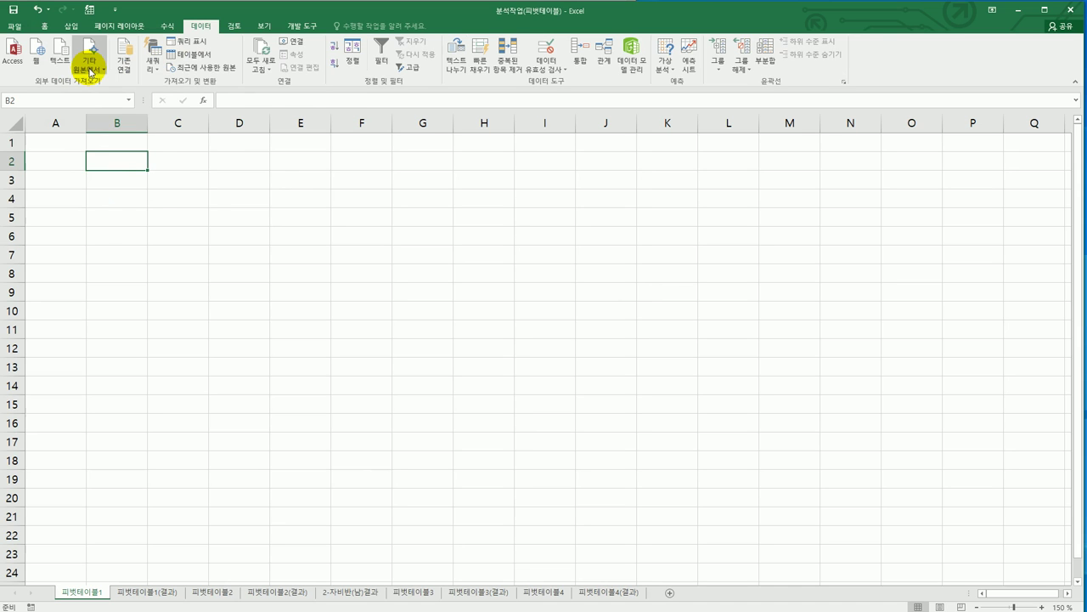
click(91, 68)
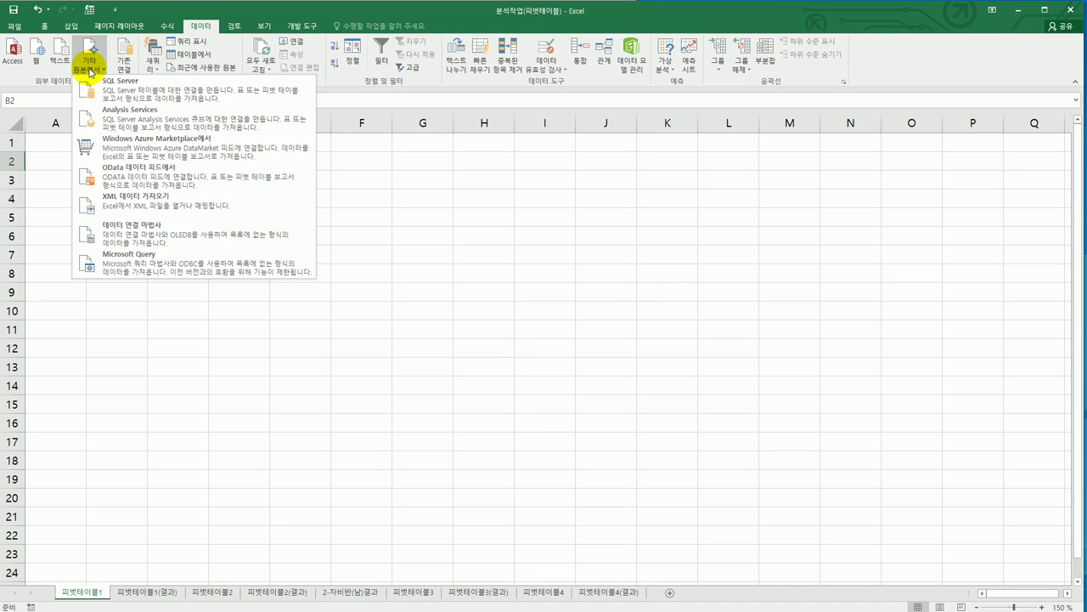
click(134, 265)
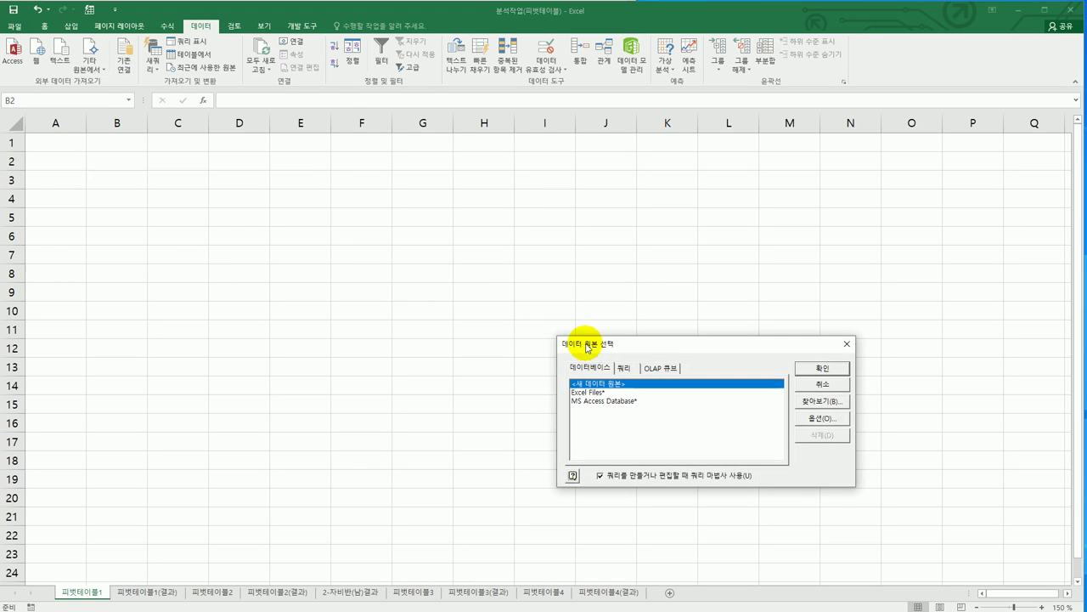
drag(626, 347, 468, 243)
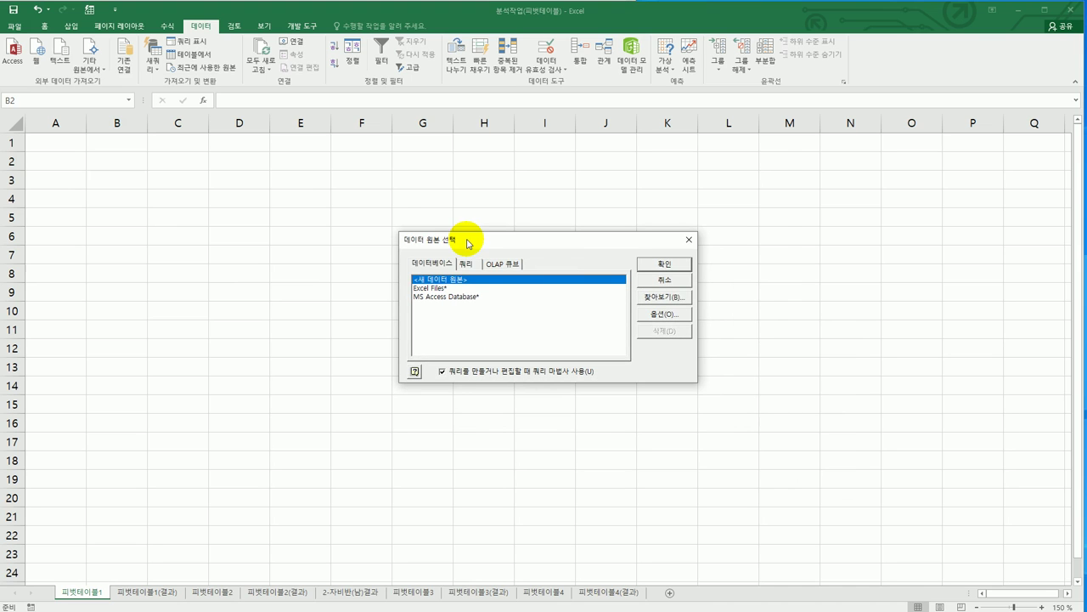
click(472, 297)
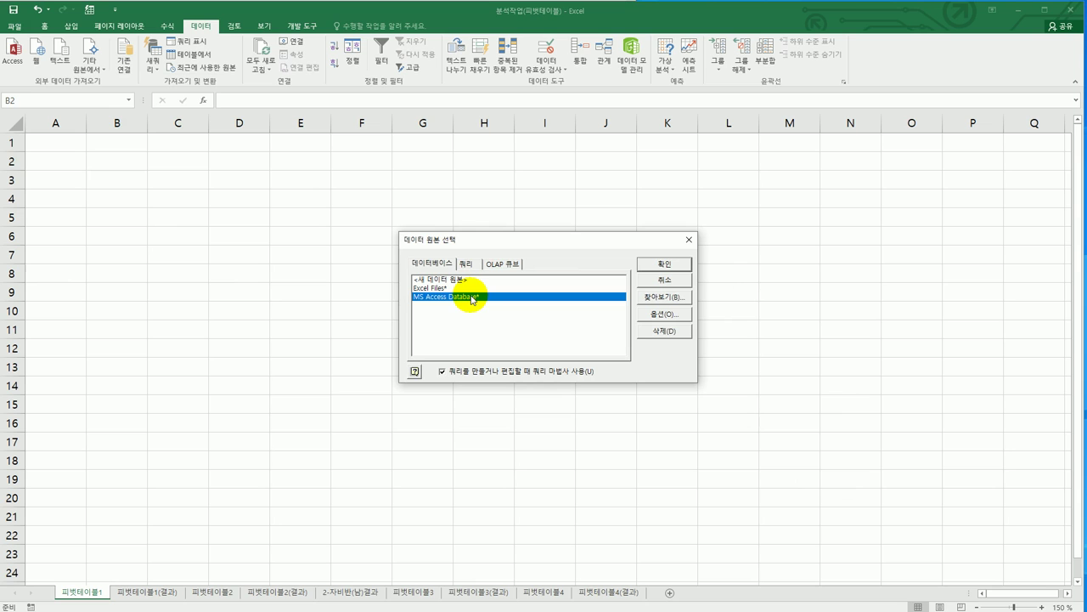
click(652, 266)
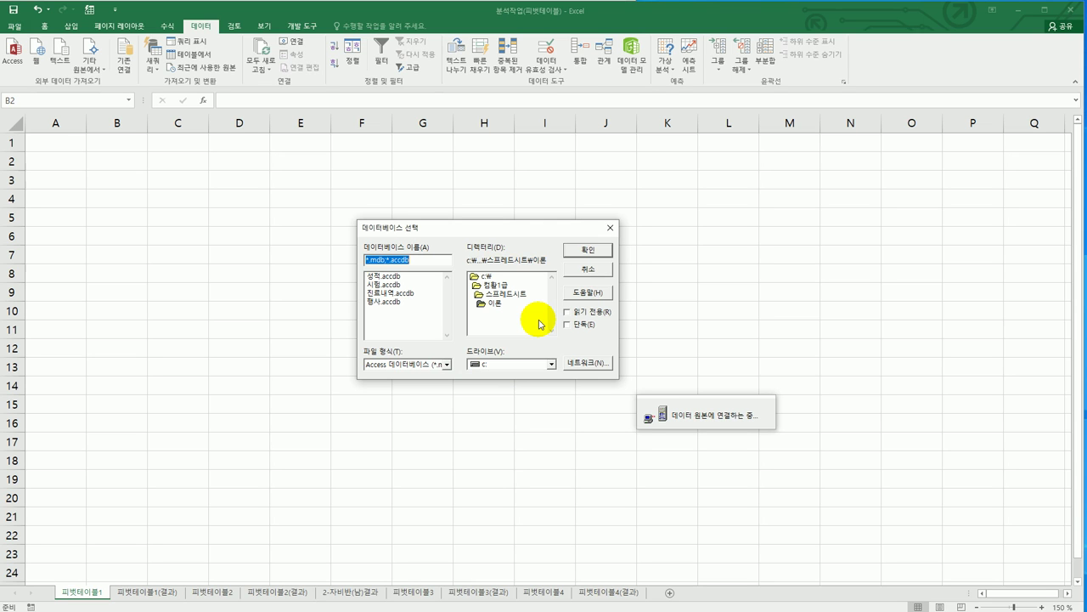
Choose 행사.accdb as the database for the query
click(400, 310)
click(397, 304)
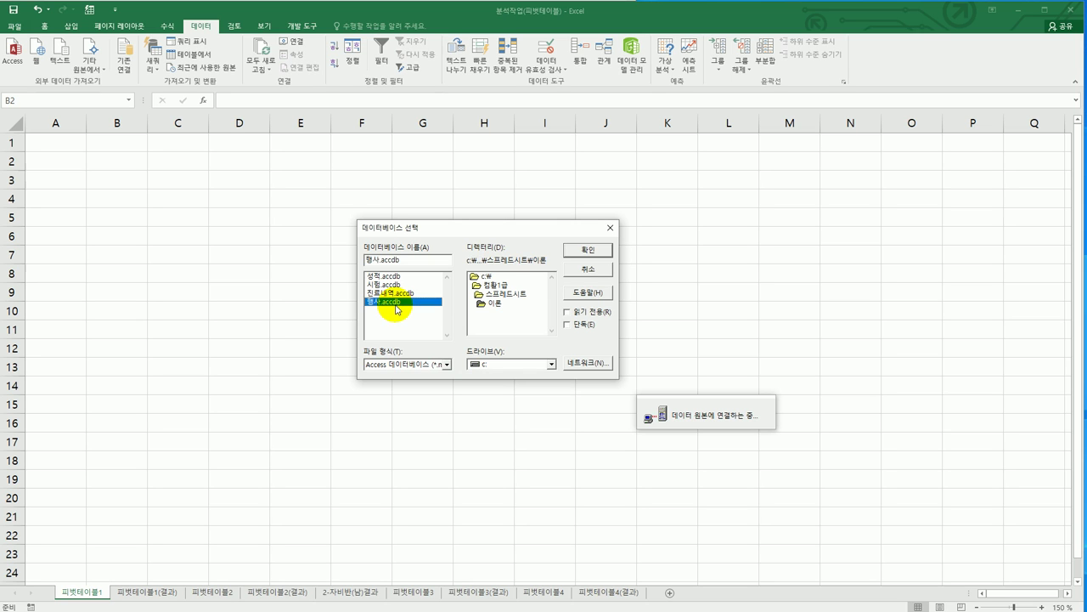
click(588, 250)
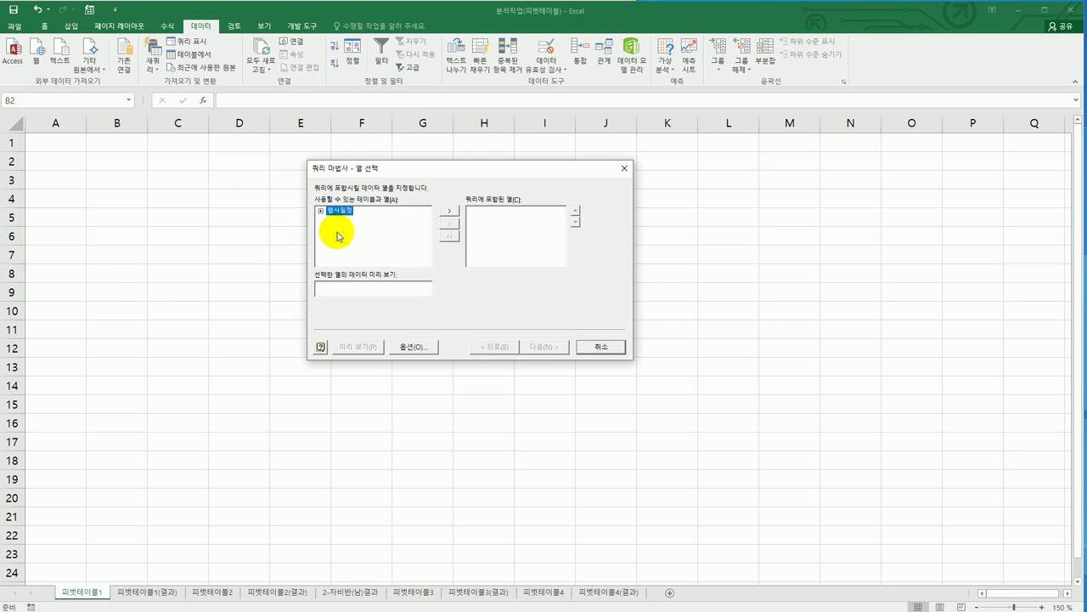
Expand the 행사일정 table and add its 행사일, 행사내용 and 인원 columns to the query
double_click(333, 214)
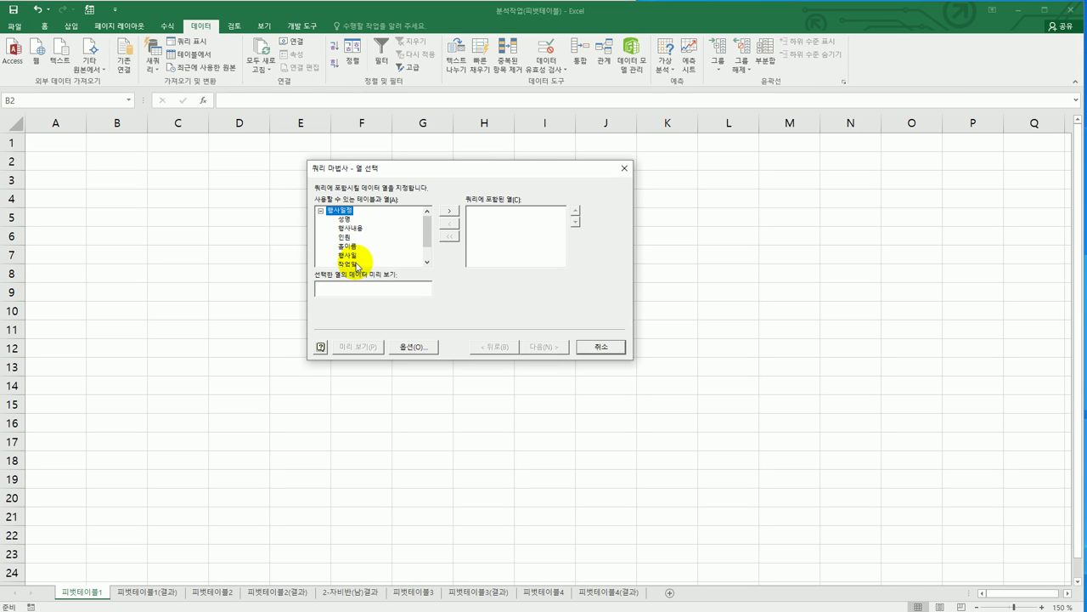
double_click(353, 258)
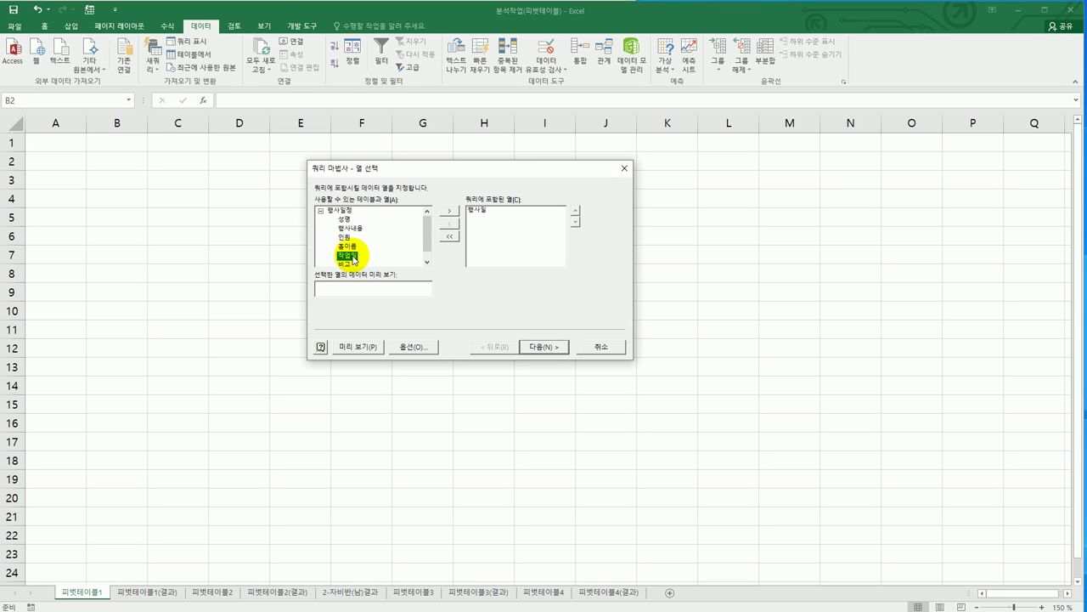
click(356, 229)
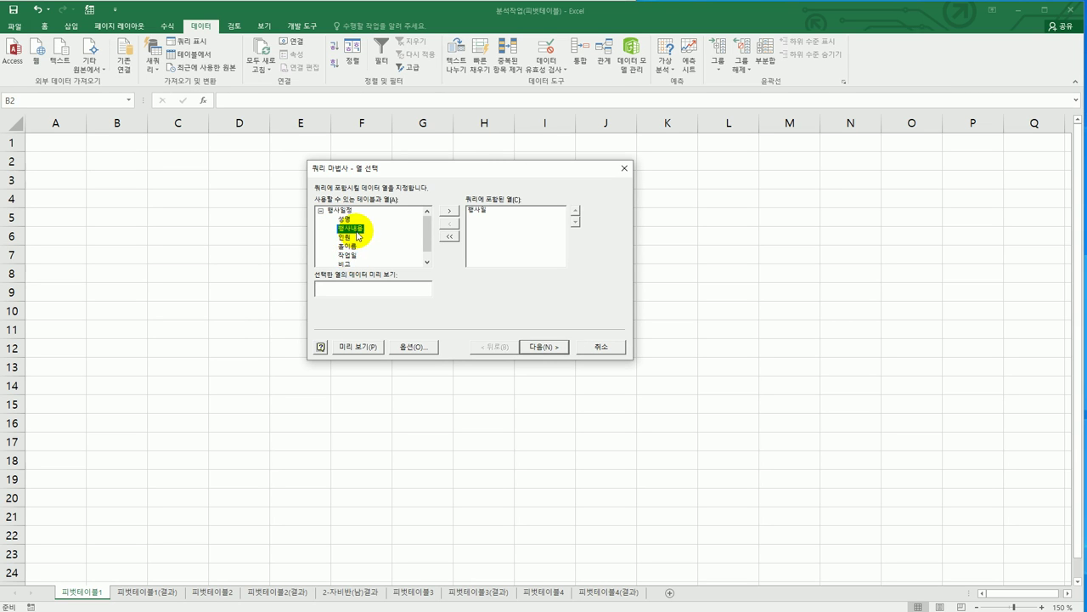
double_click(357, 231)
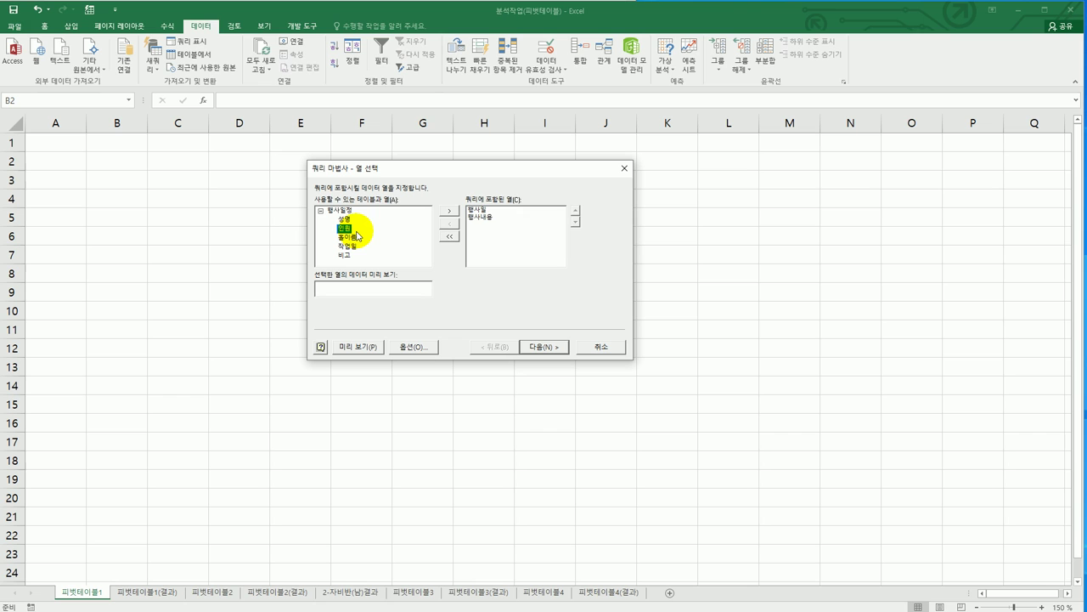
double_click(356, 231)
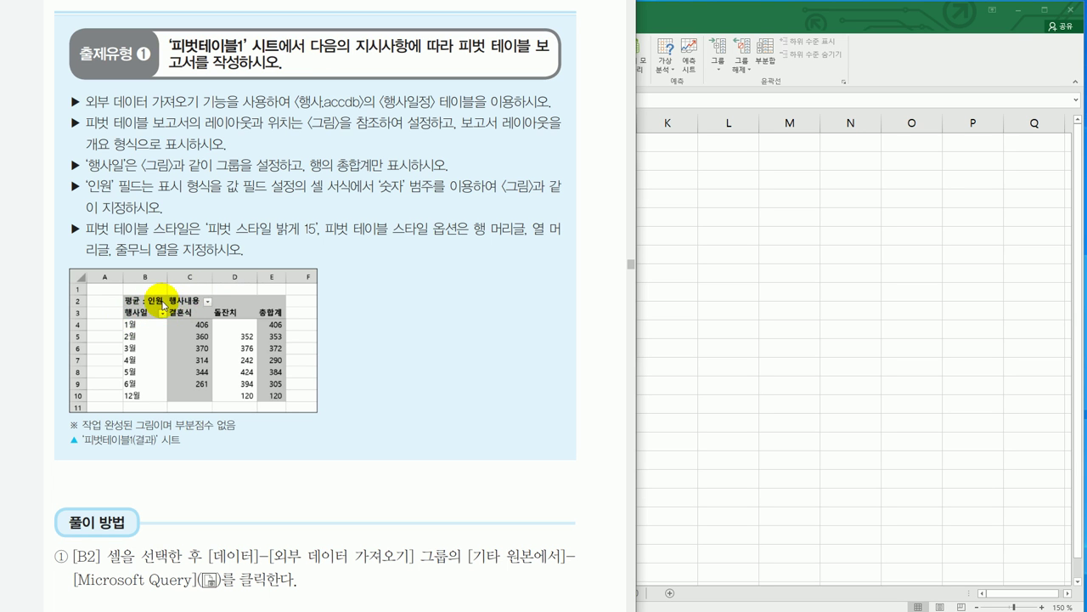
Finish the Query Wizard without any filter or sort order and return the data to Excel
click(668, 19)
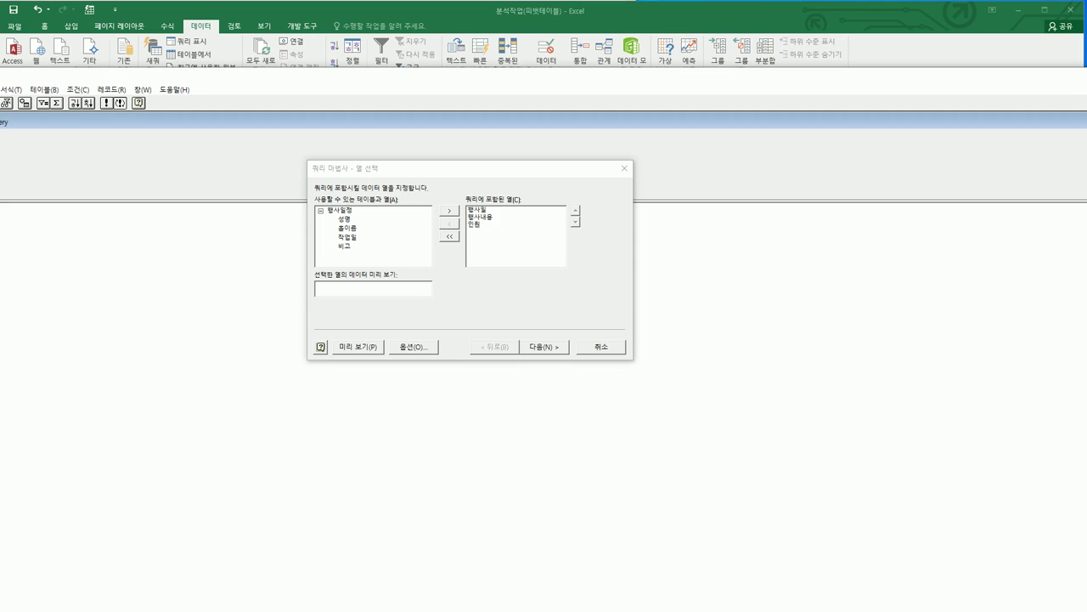
click(346, 228)
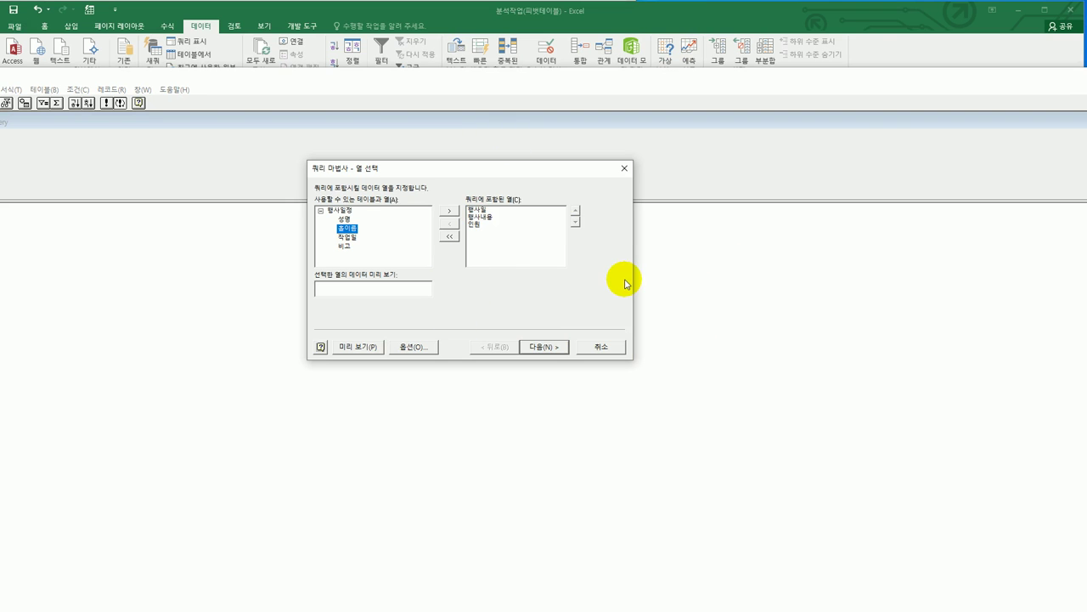
click(550, 348)
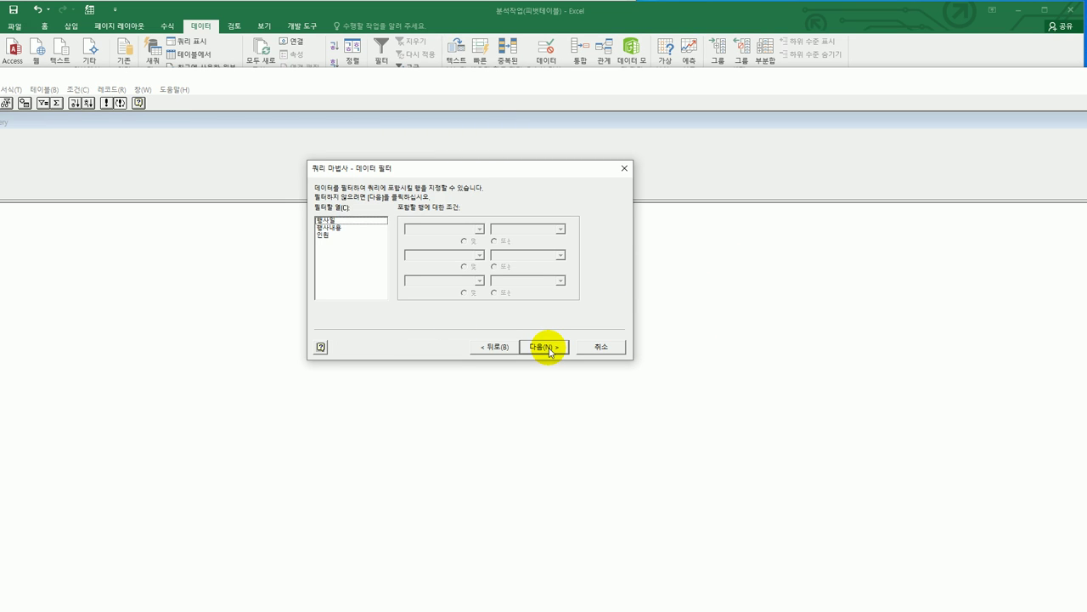
click(550, 348)
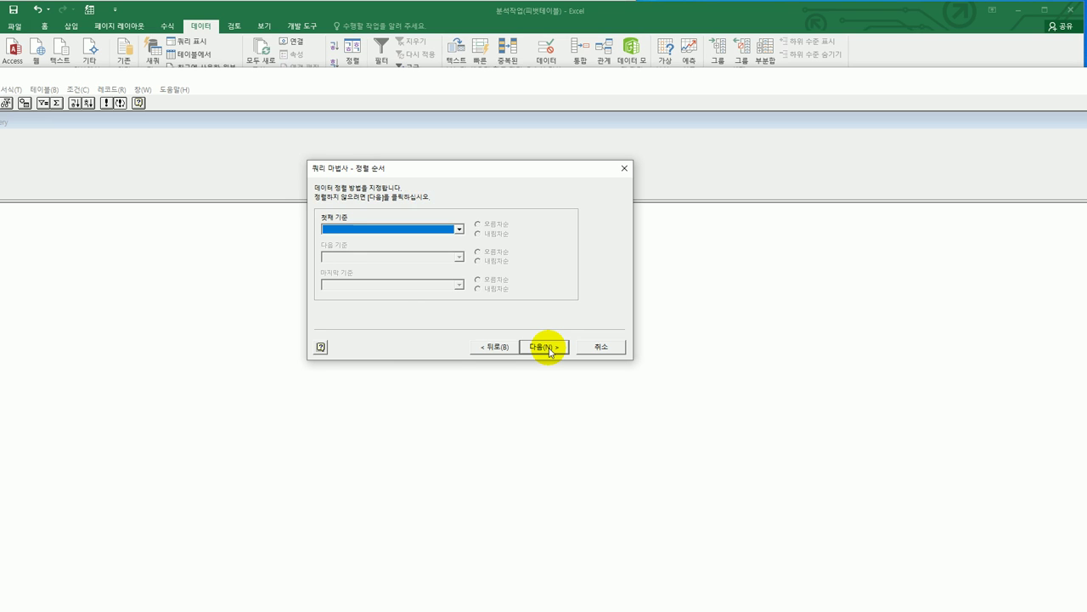
click(550, 348)
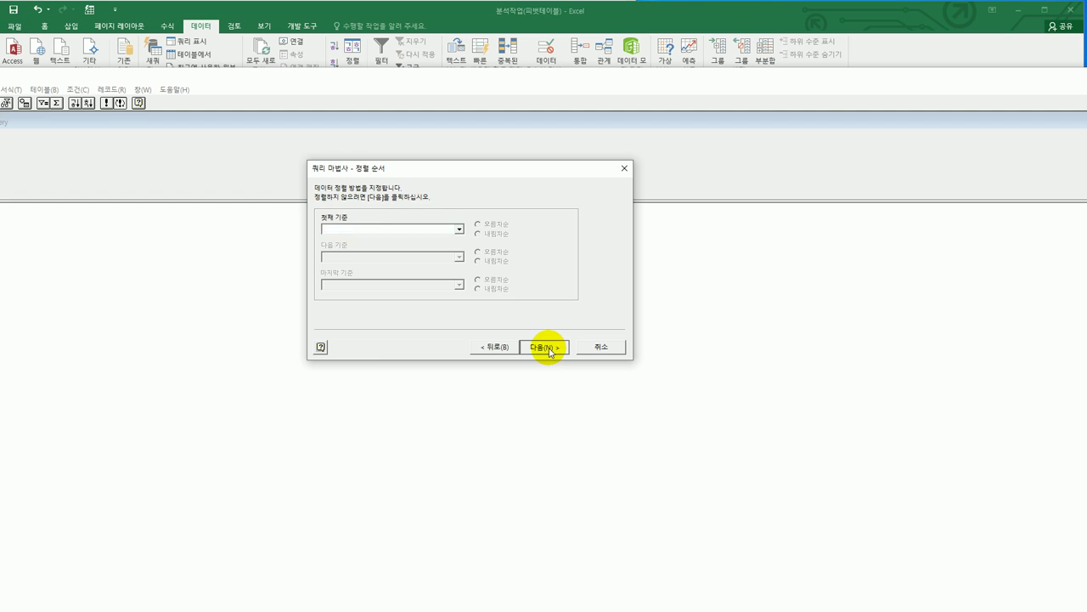
click(546, 346)
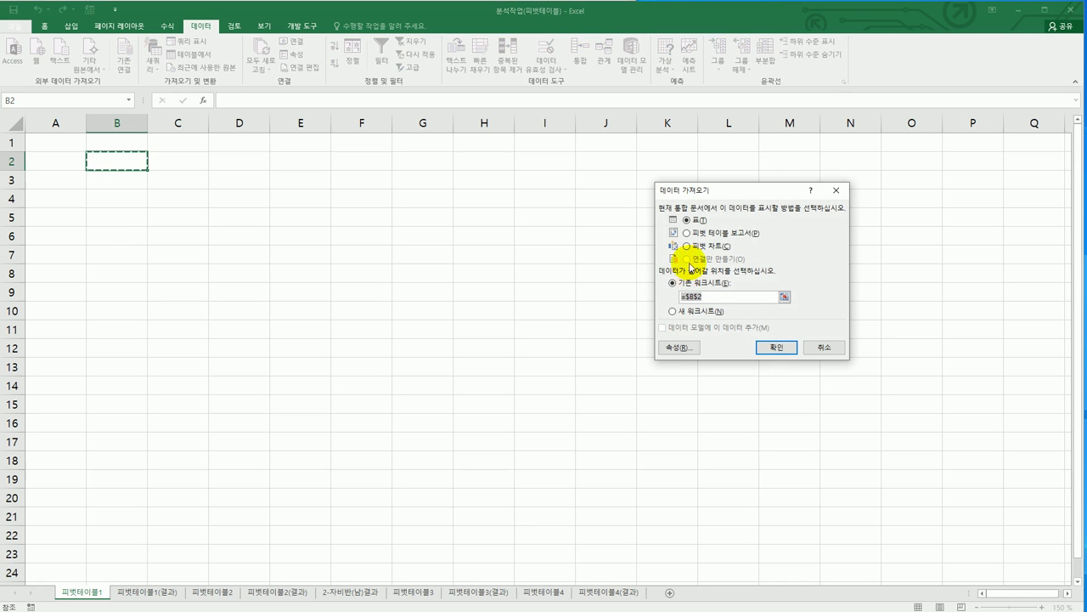
Import the data as a PivotTable report at cell B2 of the existing 피벗테이블1 worksheet
click(705, 235)
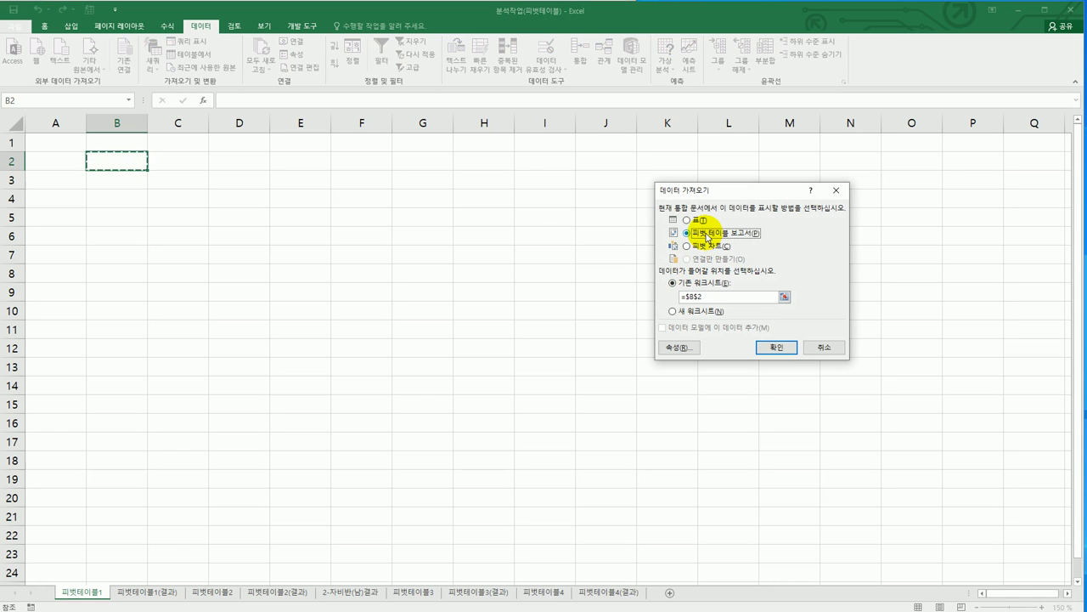
click(136, 164)
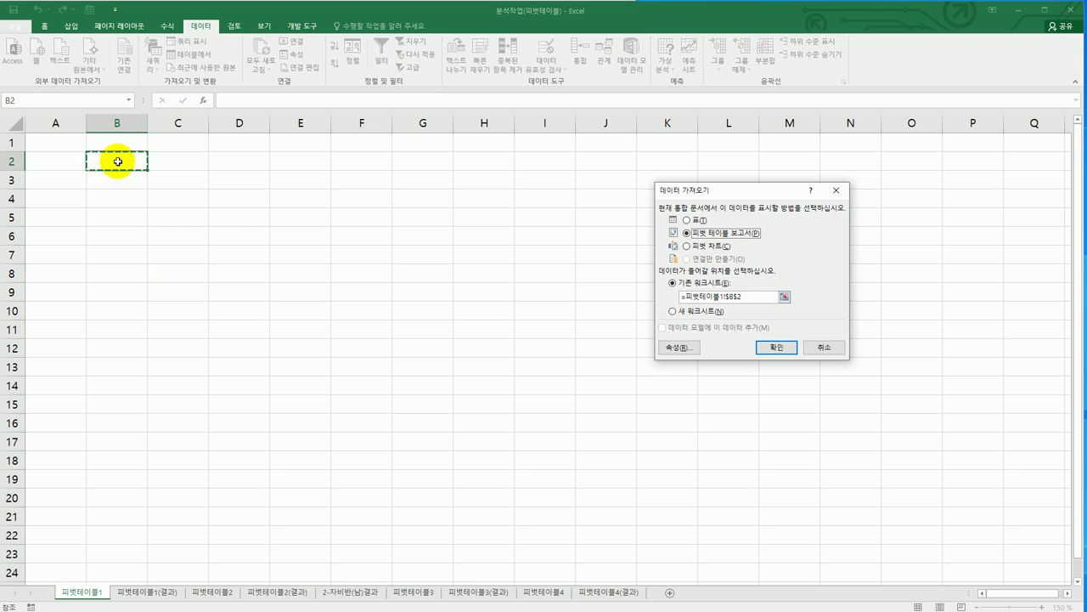
click(776, 347)
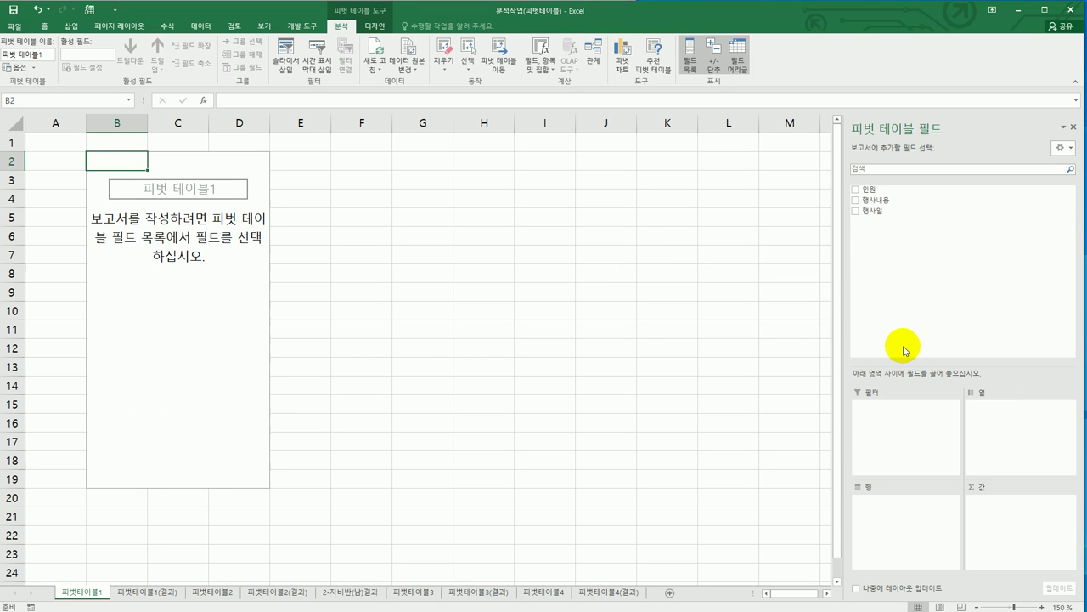
Place 행사일 in the pivot table's rows, 행사내용 in its columns and 인원 in its values
drag(884, 220, 906, 526)
drag(885, 221, 1037, 419)
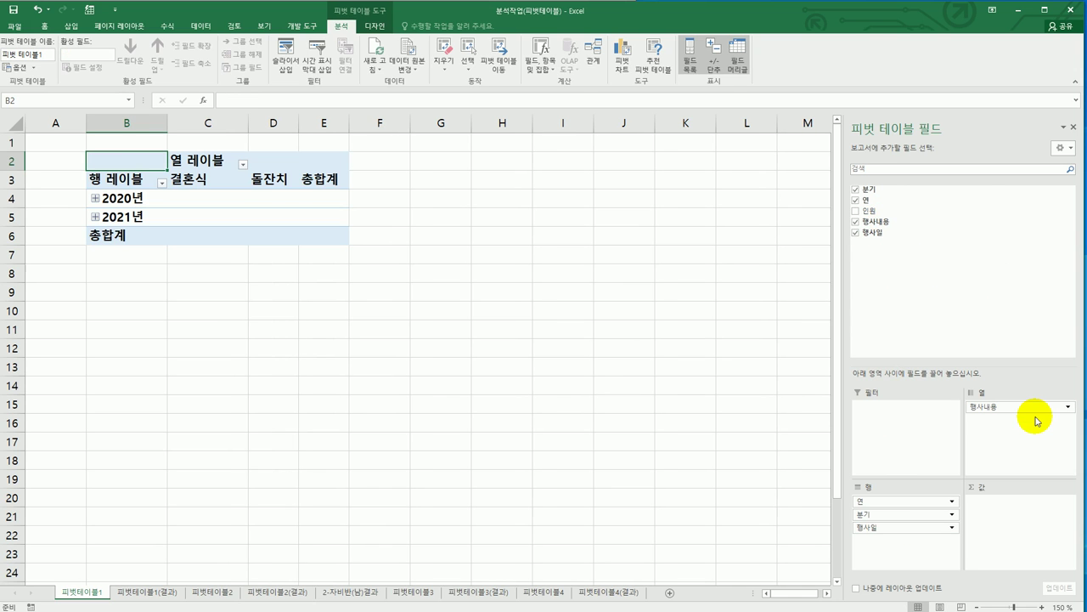
drag(875, 210, 1010, 527)
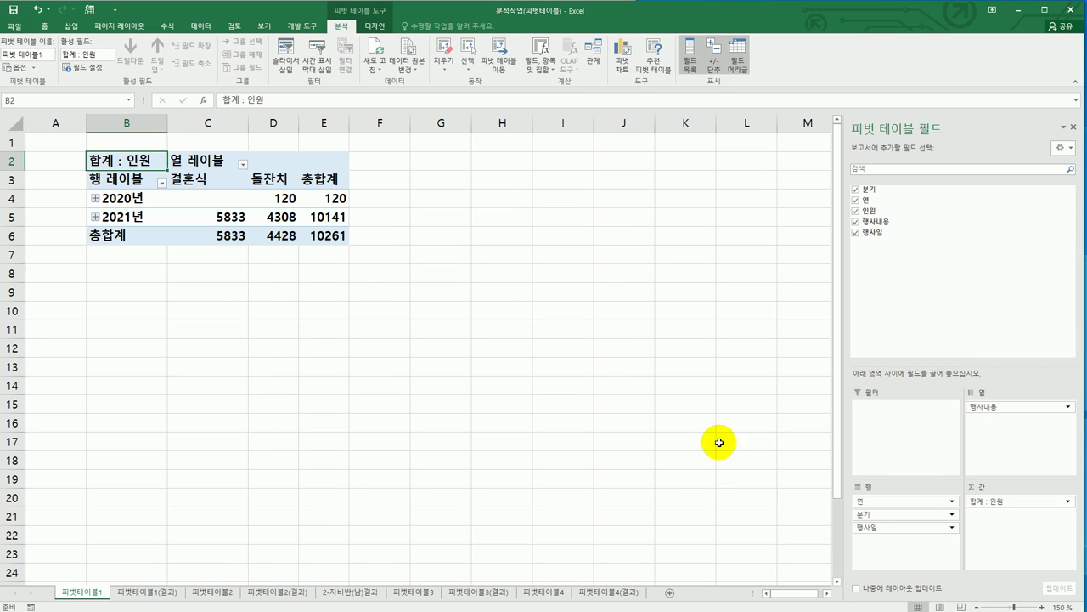
Summarize the 인원 value field by average (평균)
right_click(101, 160)
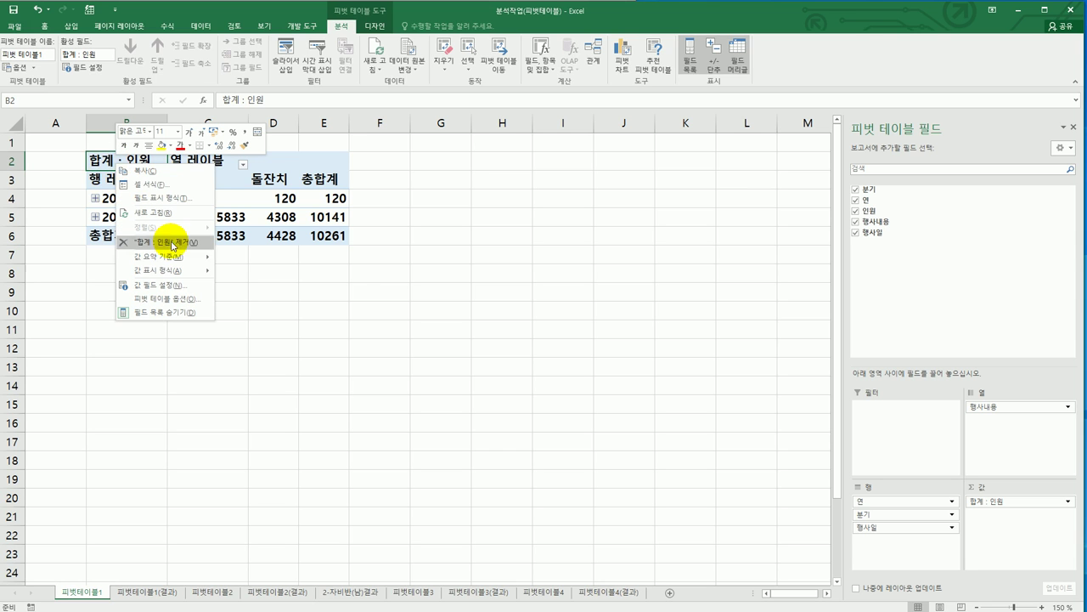
mouse_move(177, 259)
click(248, 284)
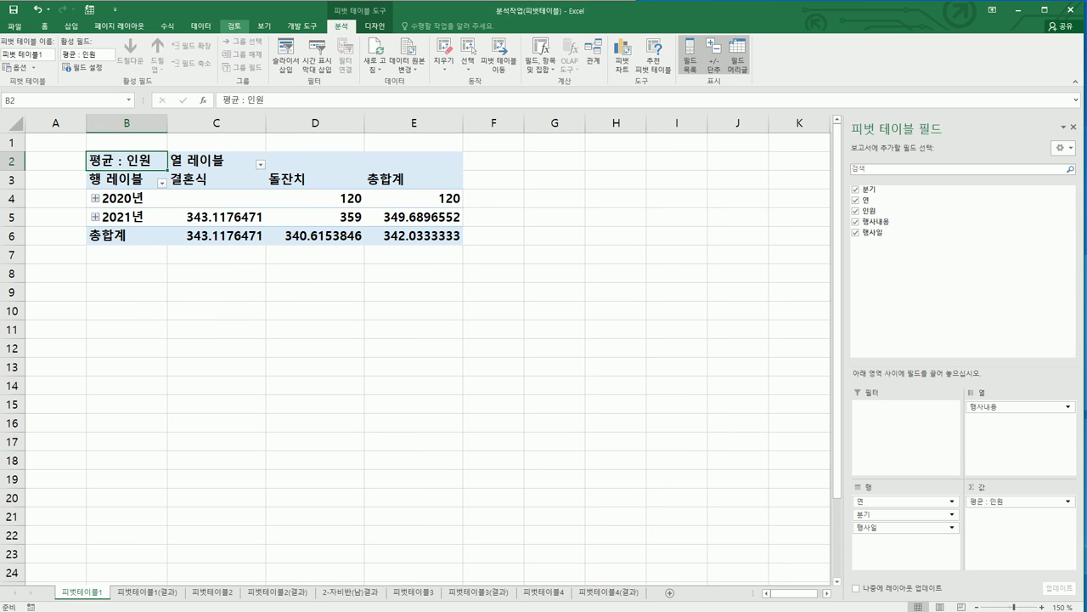
Set the pivot table's report layout to outline form (개요 형식으로 표시)
key(alt+Tab)
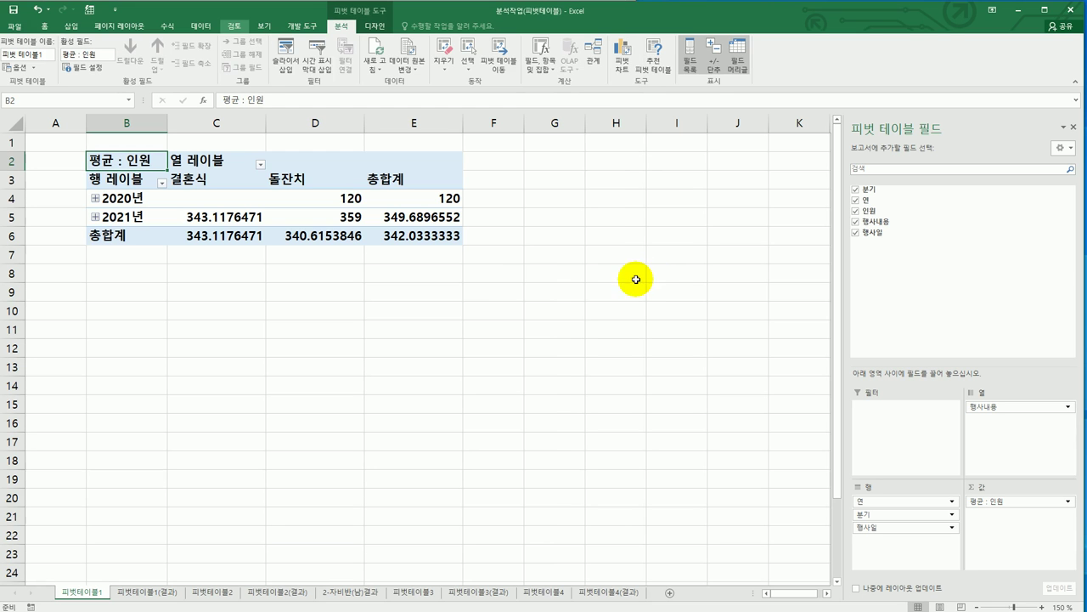
click(204, 157)
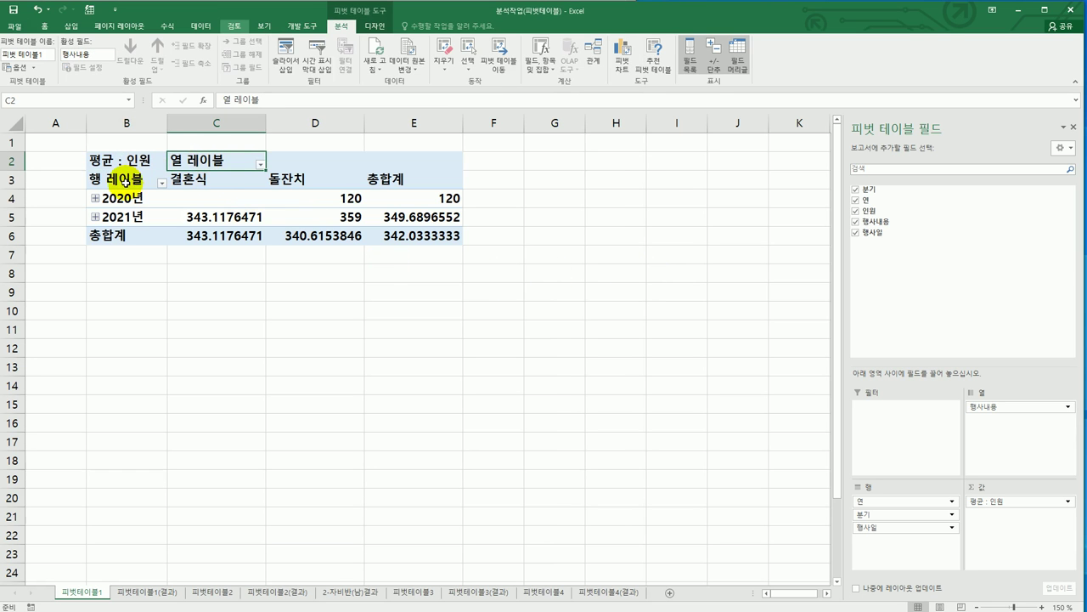
click(125, 181)
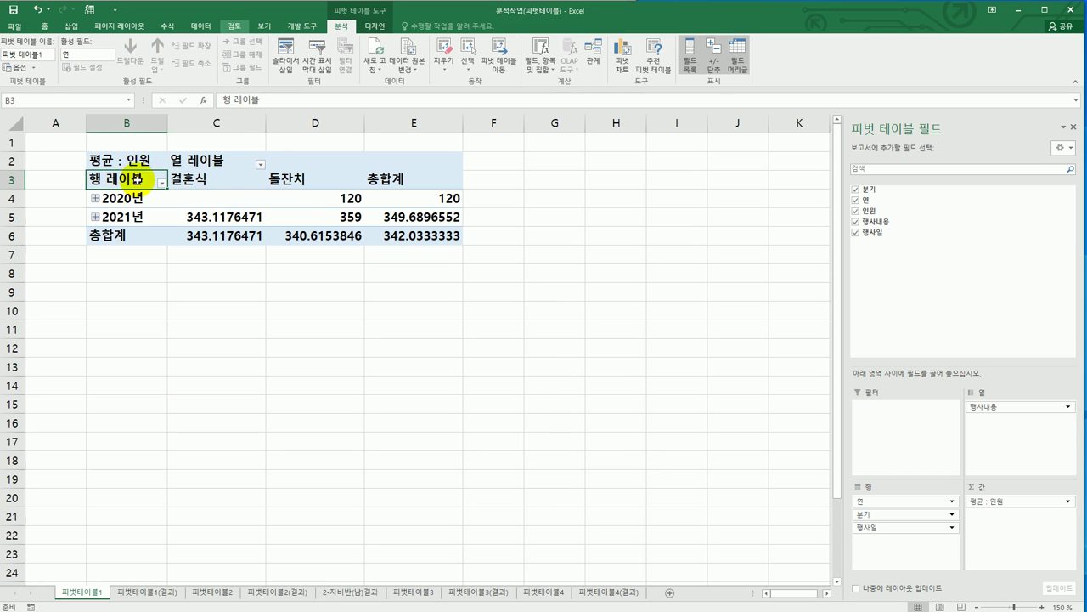
click(373, 27)
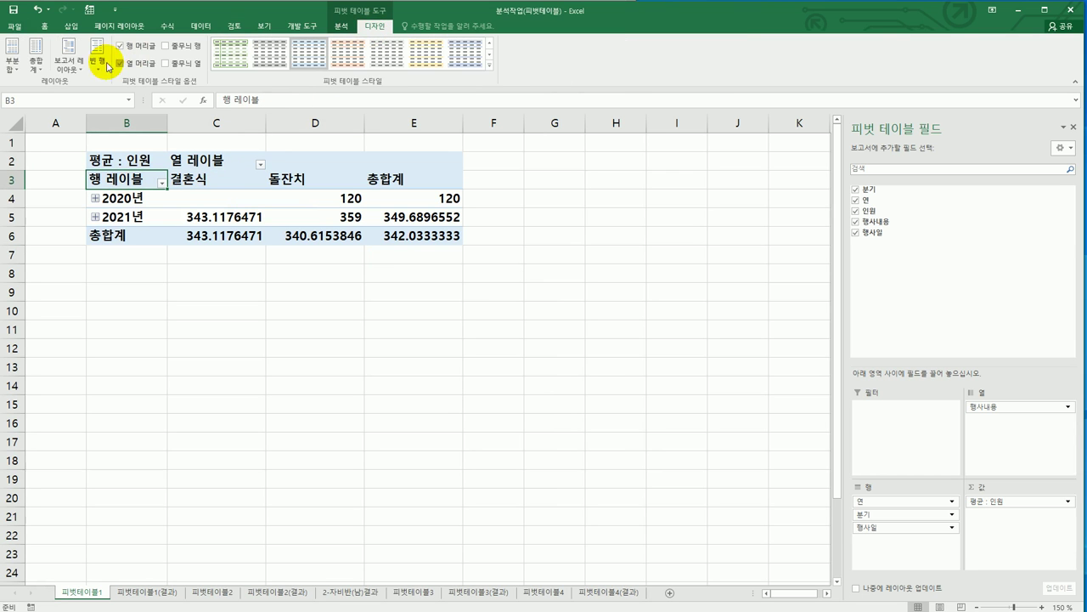
click(78, 68)
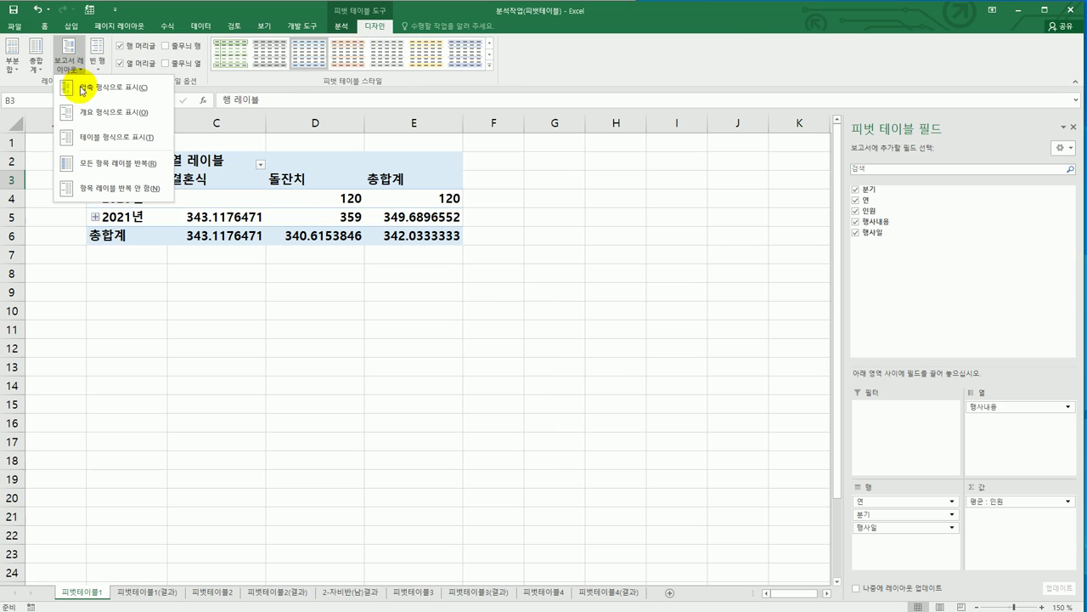
click(92, 120)
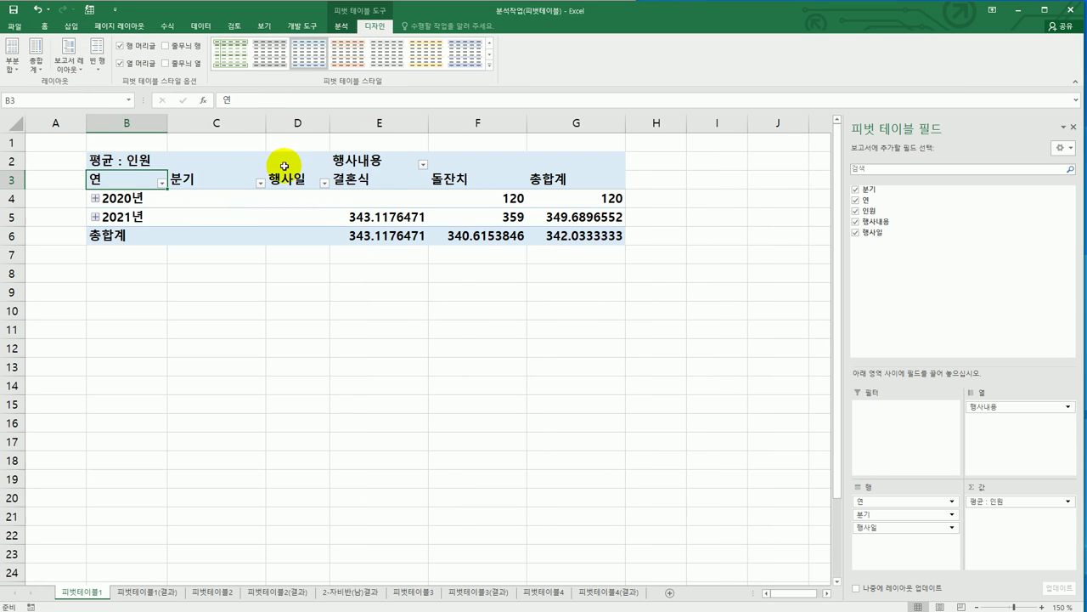
click(371, 162)
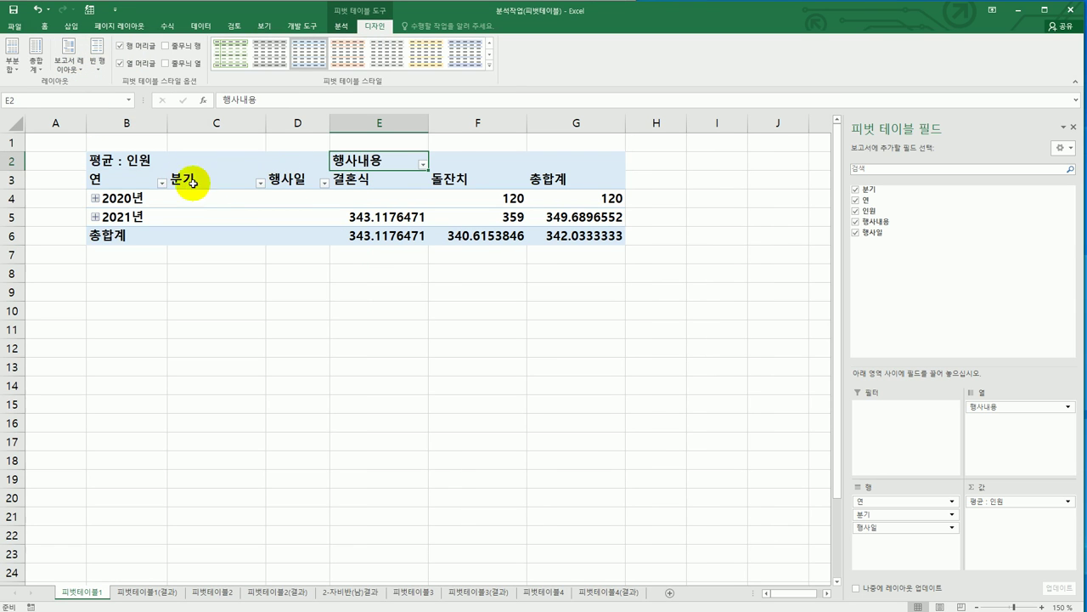
Group the pivot table's 행사일 dates by month (월) only, deselecting the quarter (분기) and year (연) units
click(132, 183)
click(214, 178)
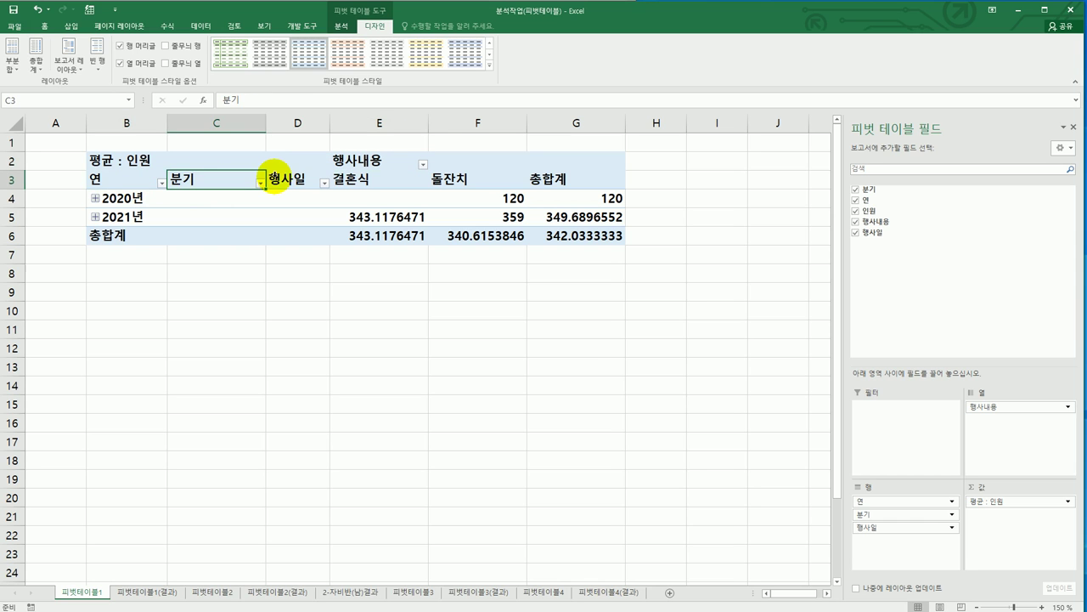
click(286, 181)
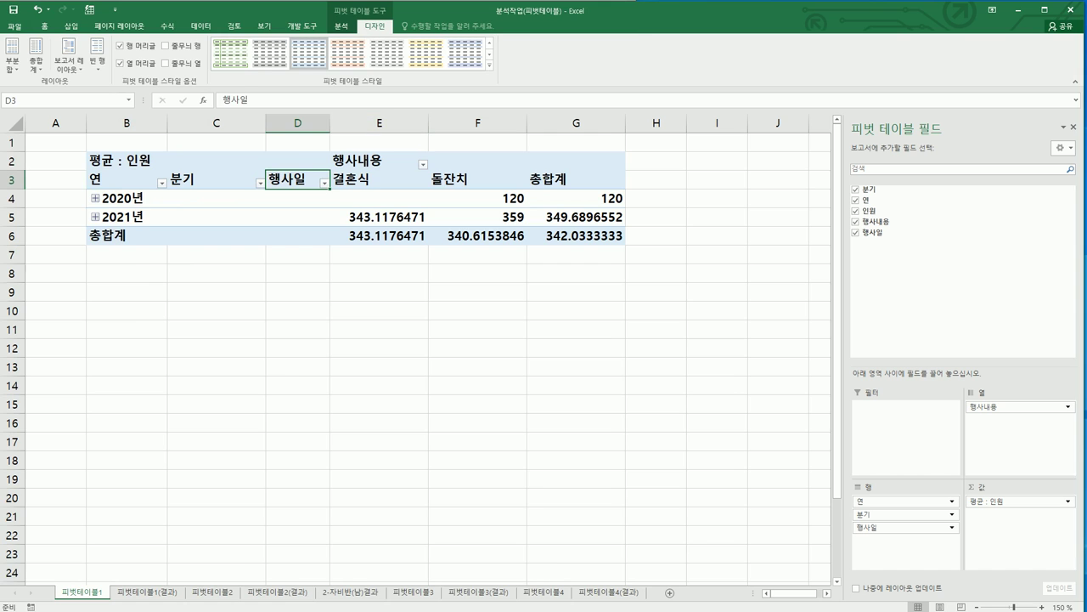
key(alt+Tab)
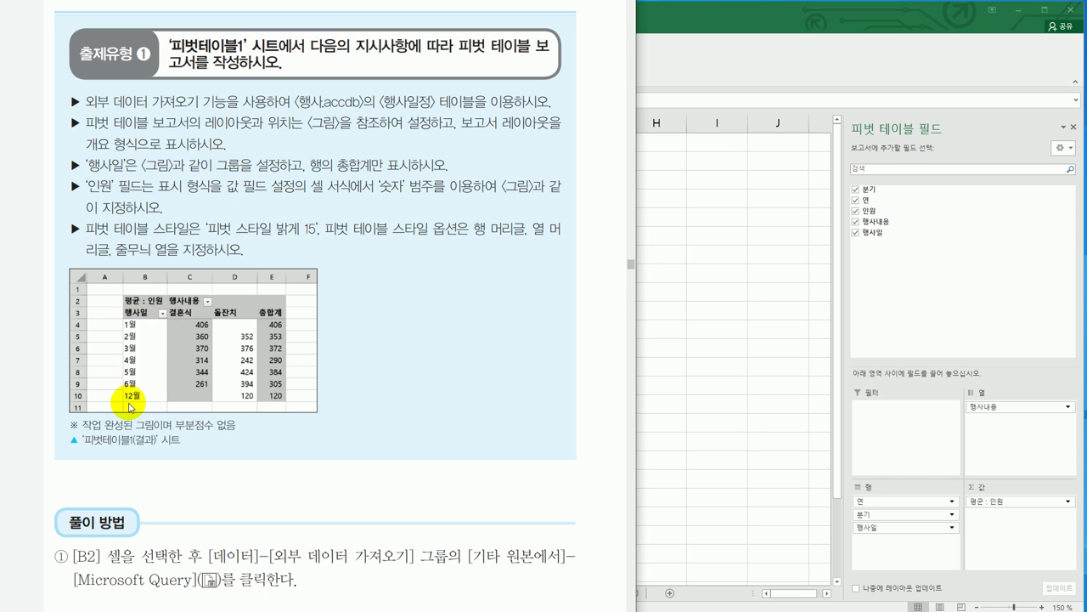
click(719, 274)
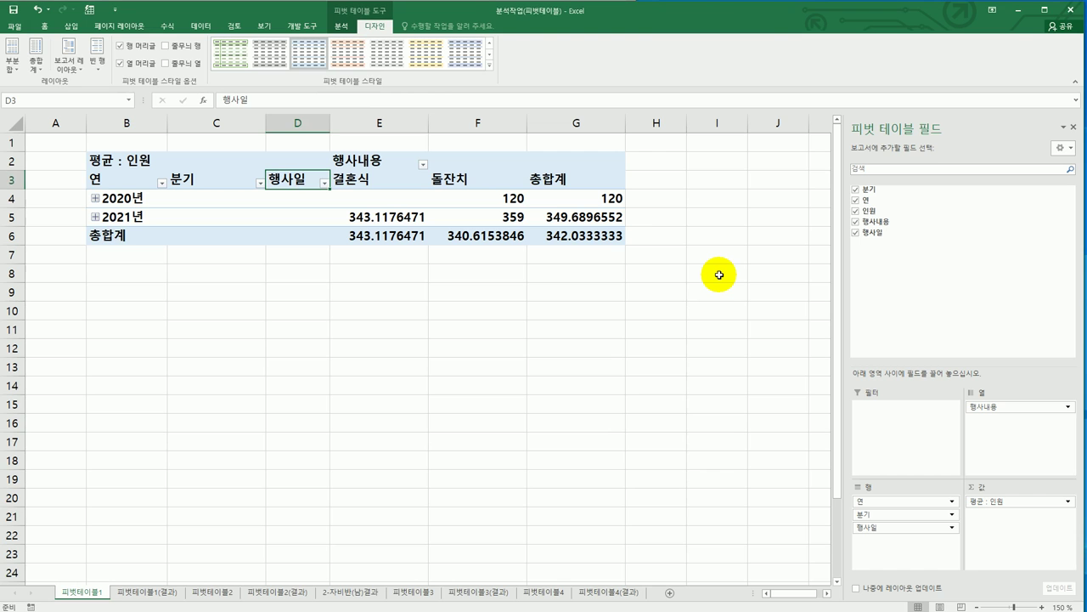
click(123, 200)
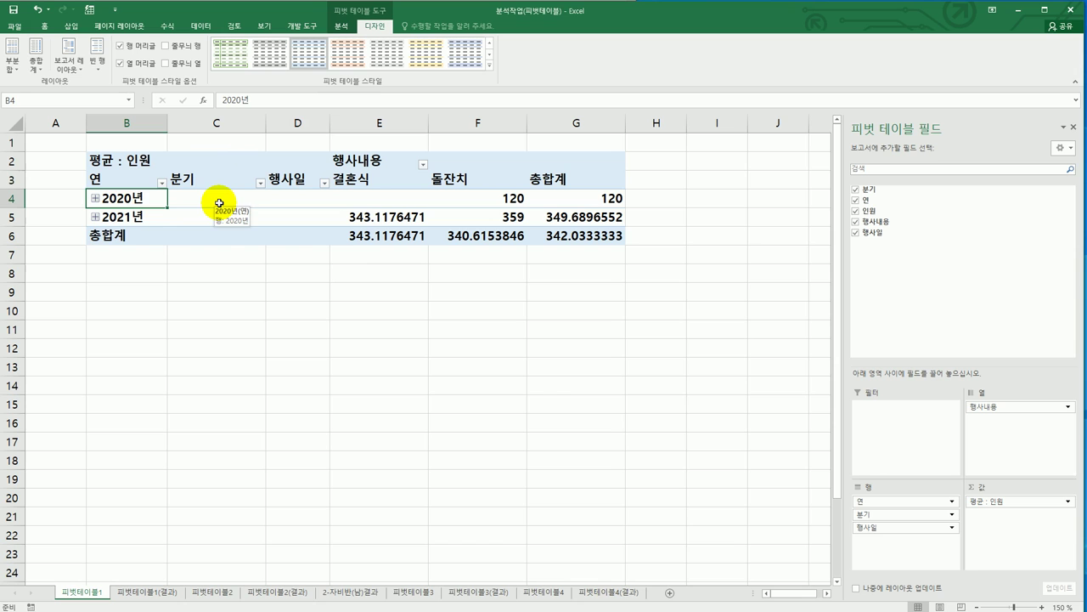
right_click(127, 198)
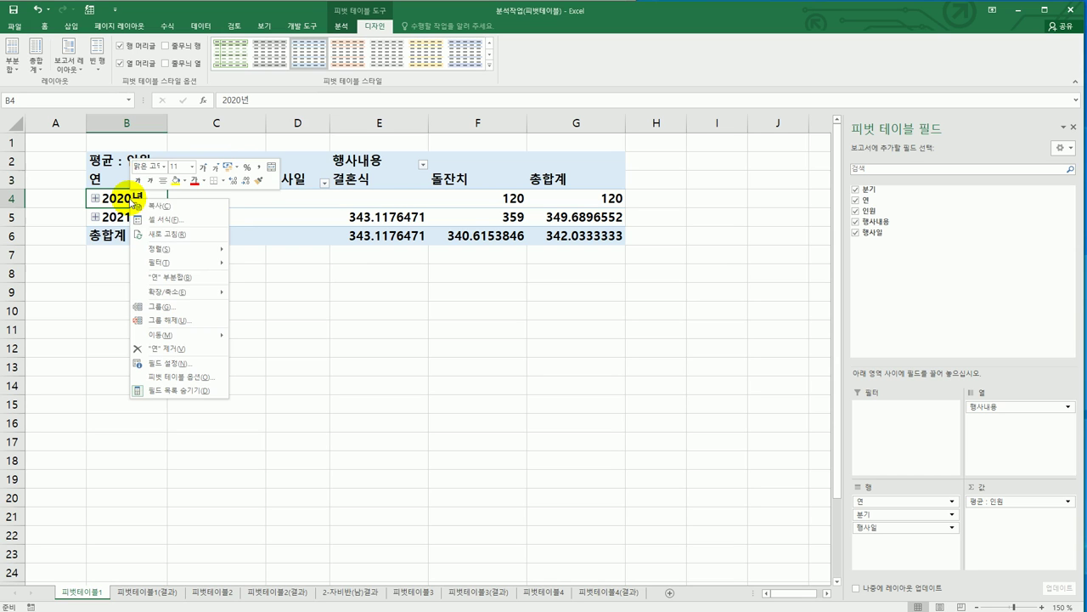
click(178, 309)
drag(162, 213, 365, 214)
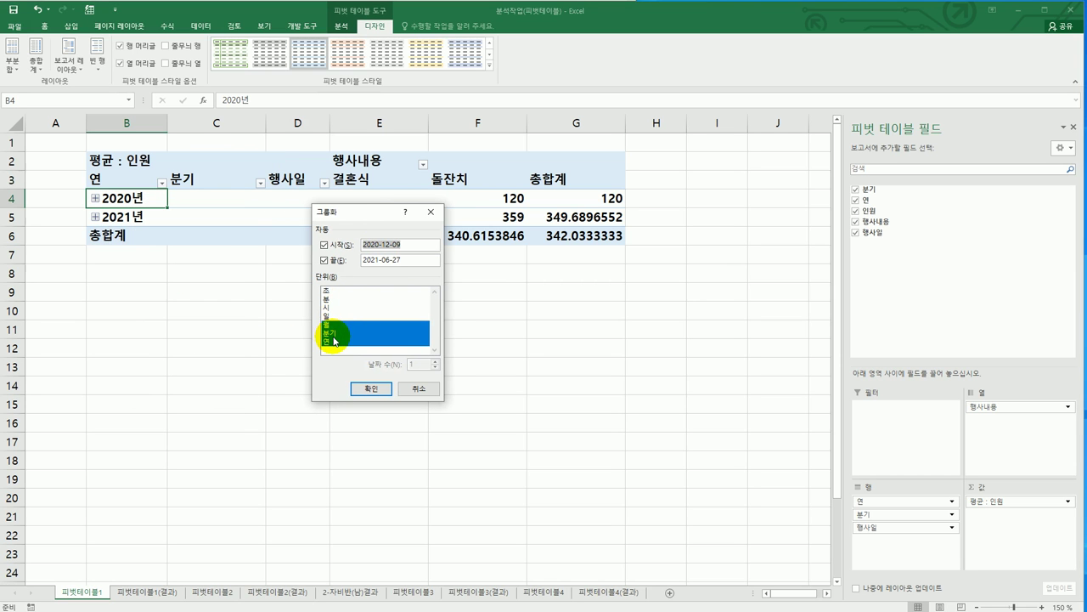
click(334, 341)
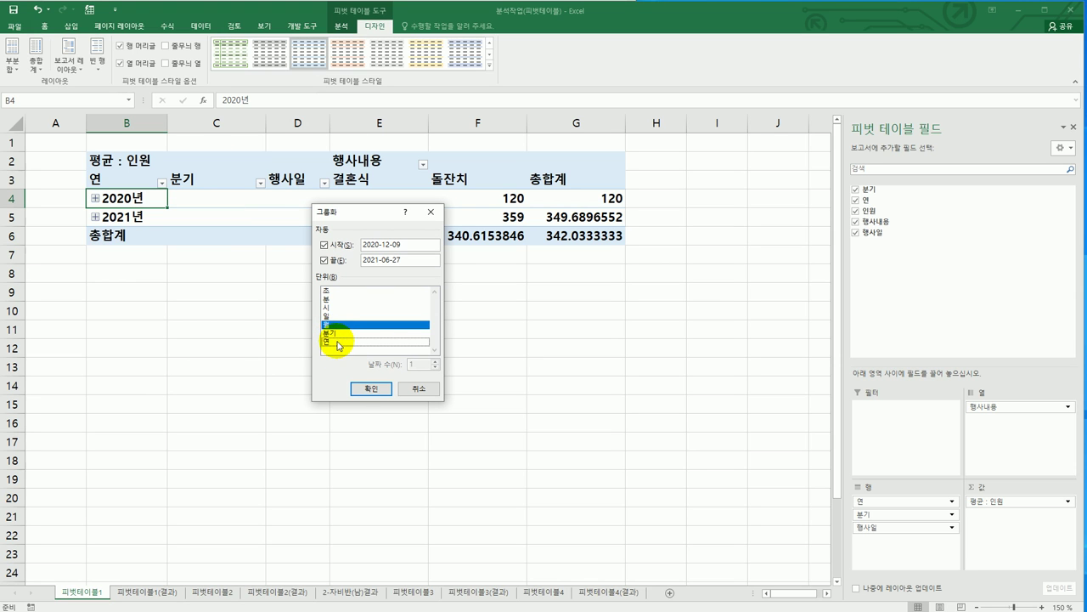
click(371, 388)
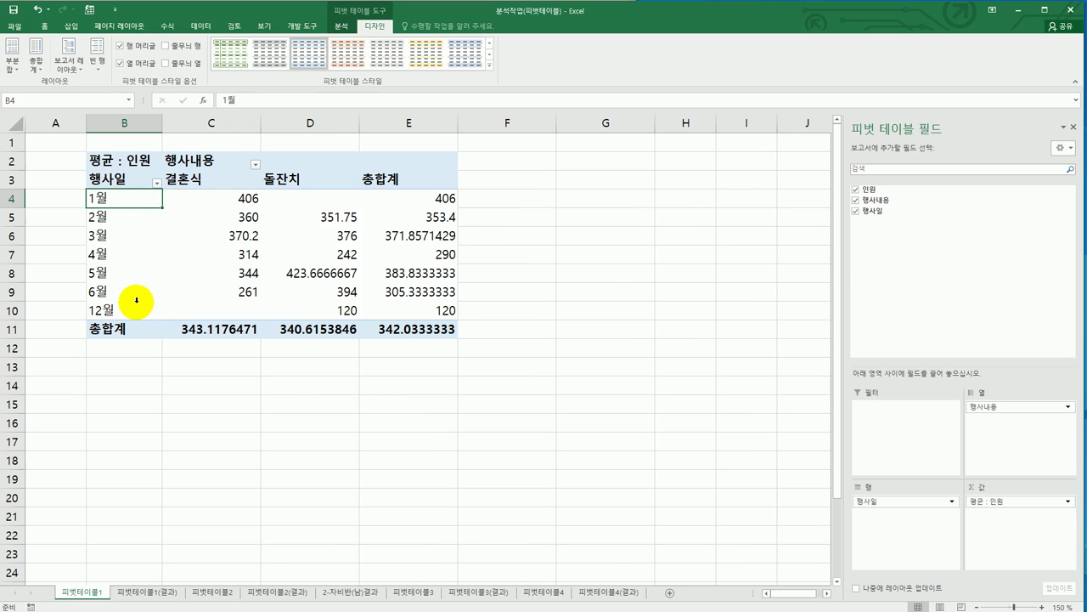
Set the pivot table to show grand totals for rows only (행의 총합계만 설정)
key(alt+Tab)
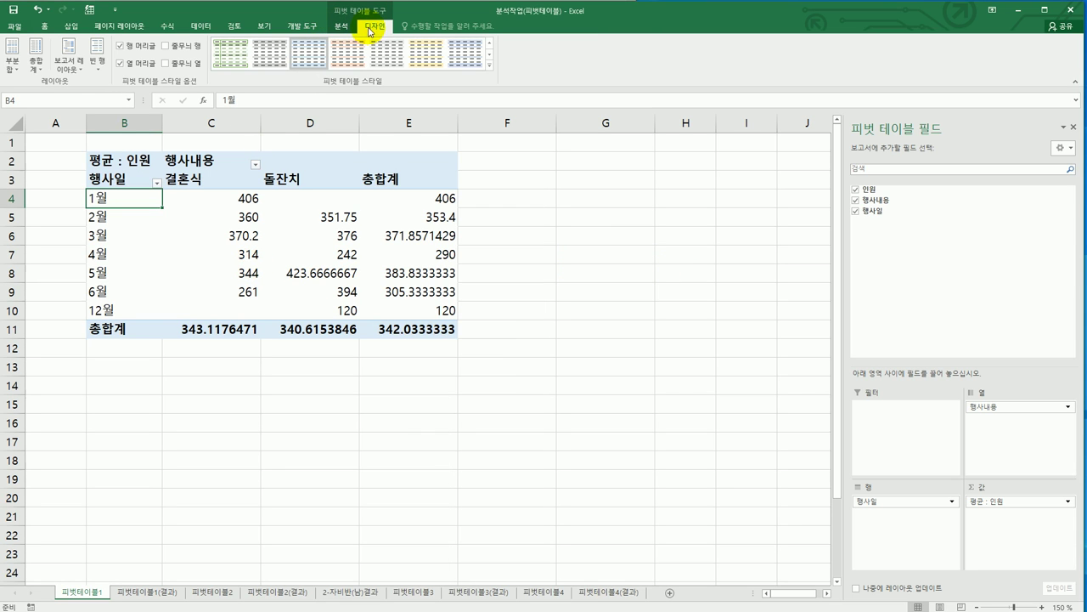
click(37, 69)
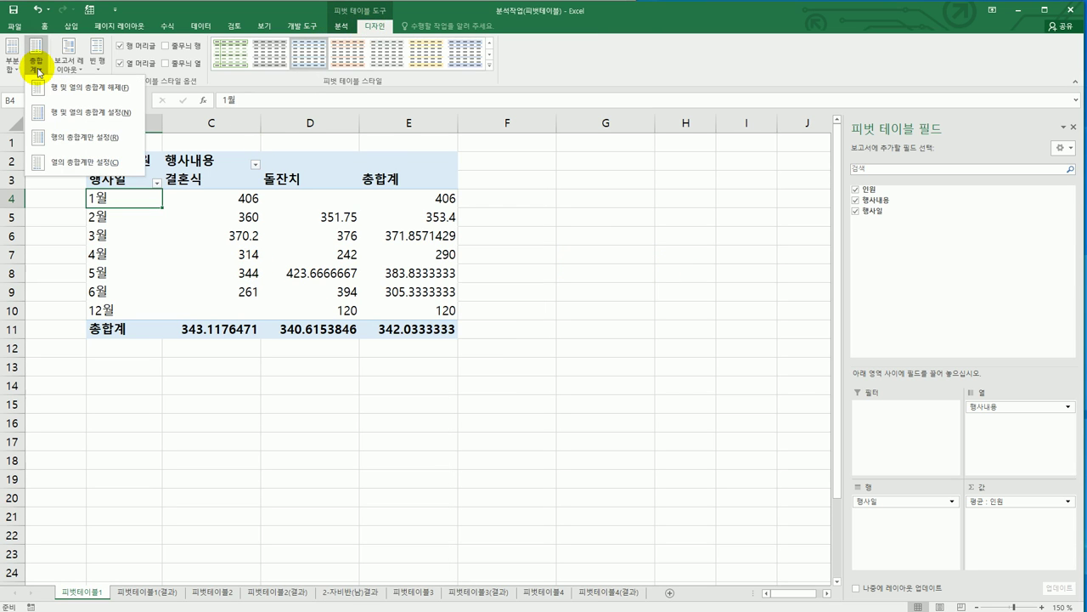
click(59, 141)
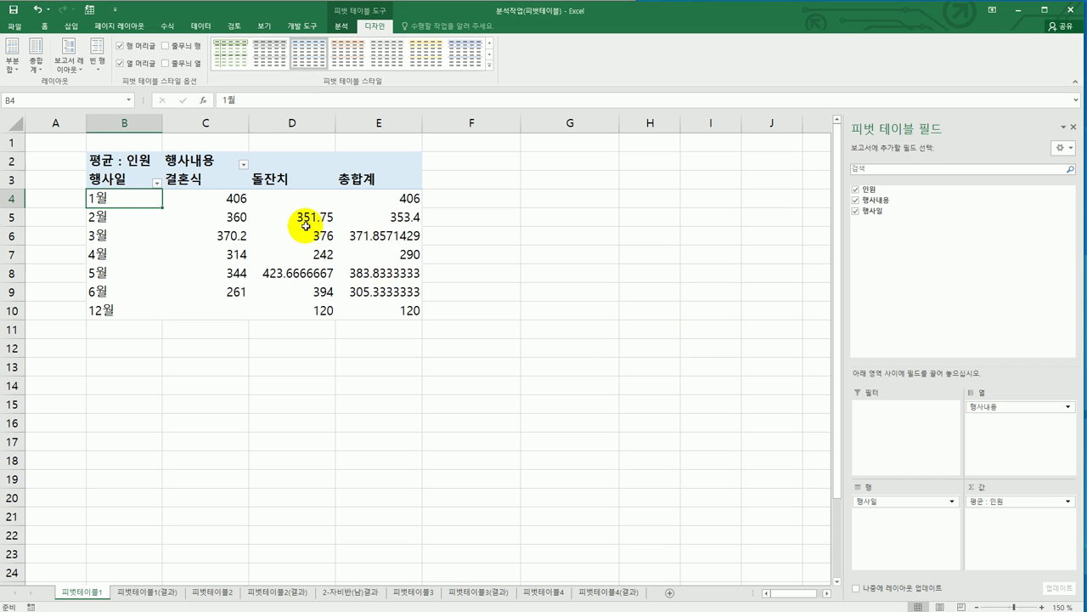
Format the 평균 : 인원 value field with the 숫자 number category and 0 decimal places
click(122, 161)
right_click(122, 162)
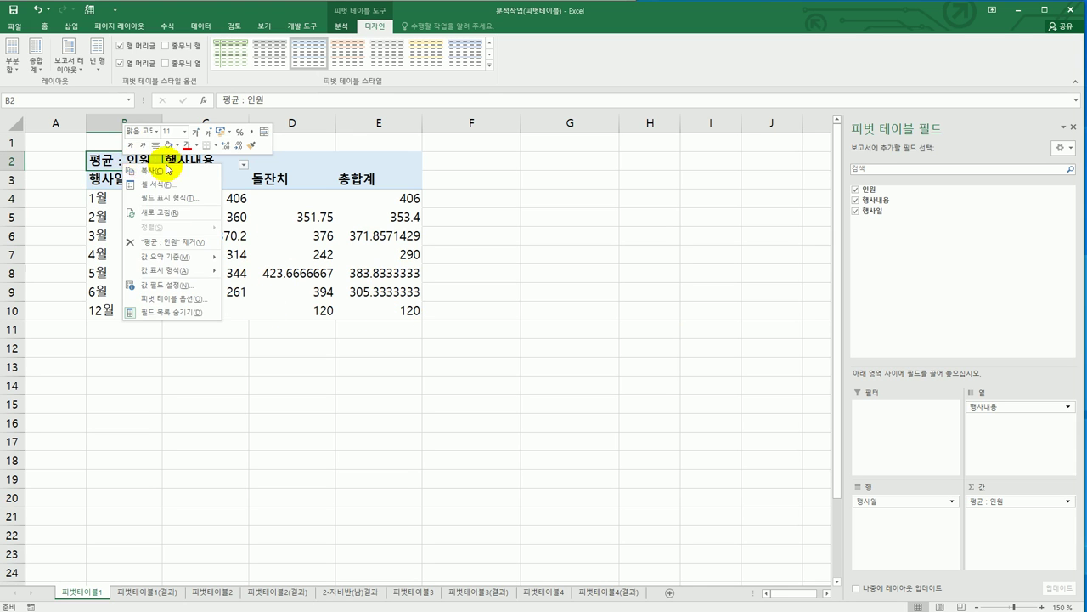
click(208, 280)
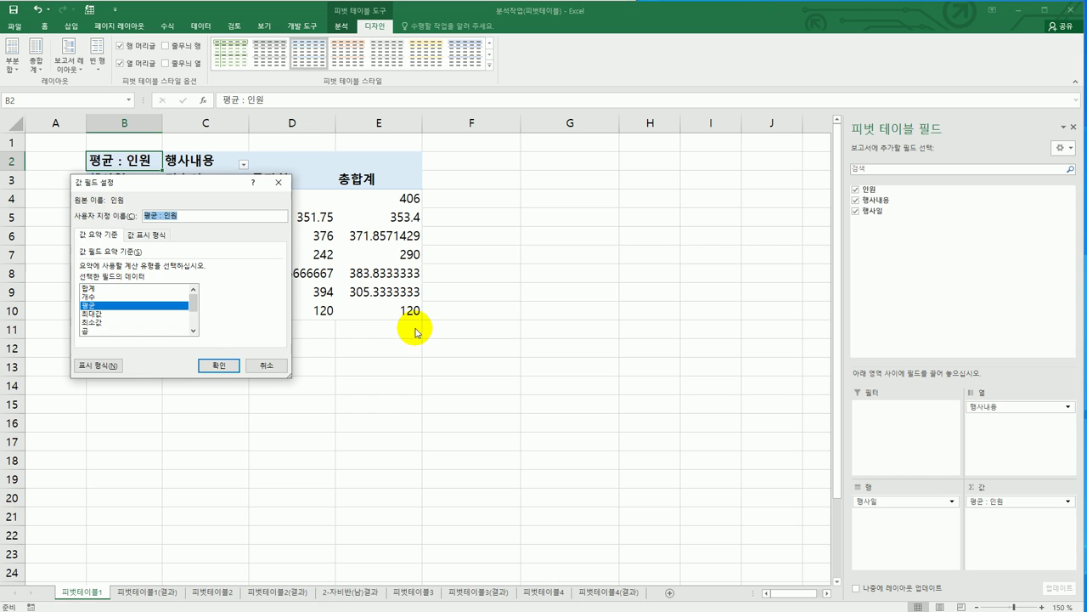
click(104, 365)
drag(195, 136, 558, 153)
click(411, 208)
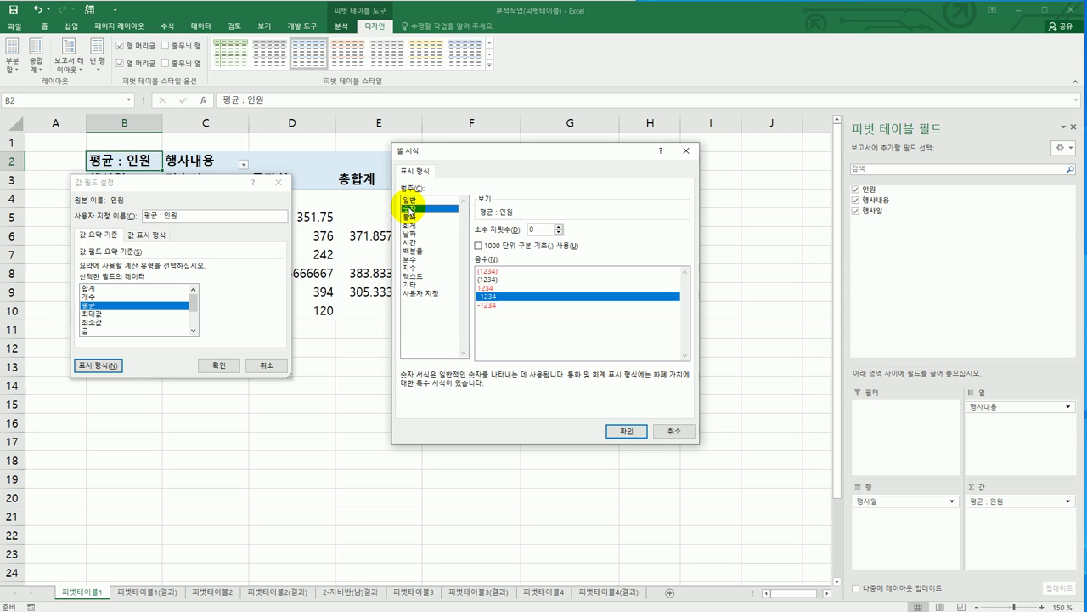
click(626, 430)
click(218, 365)
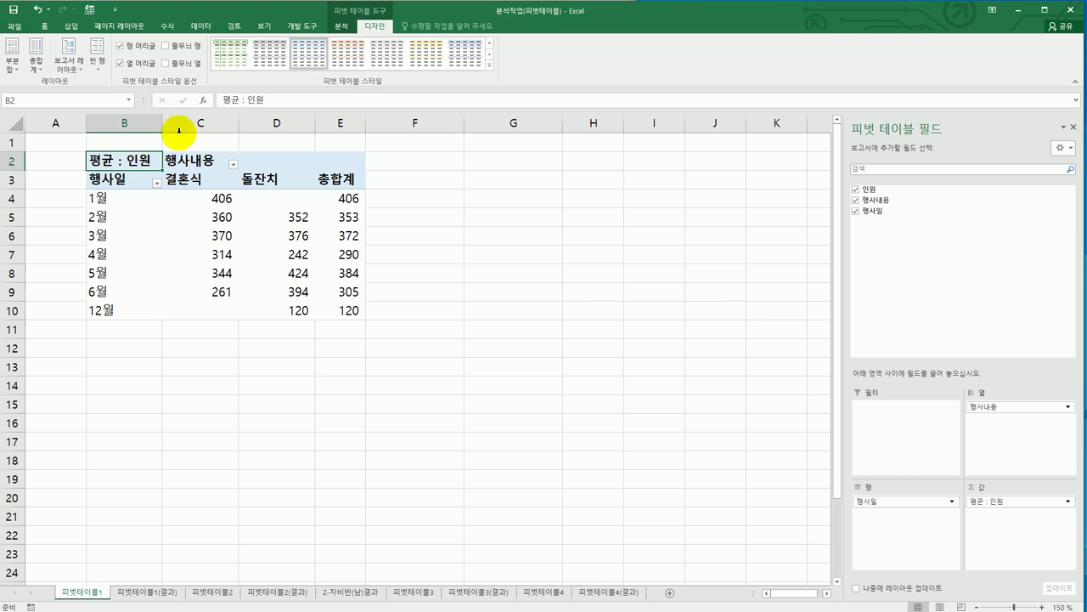
Apply the pivot table style 피벗 스타일 밝게 15 and turn on banded columns (줄무늬 열)
click(491, 65)
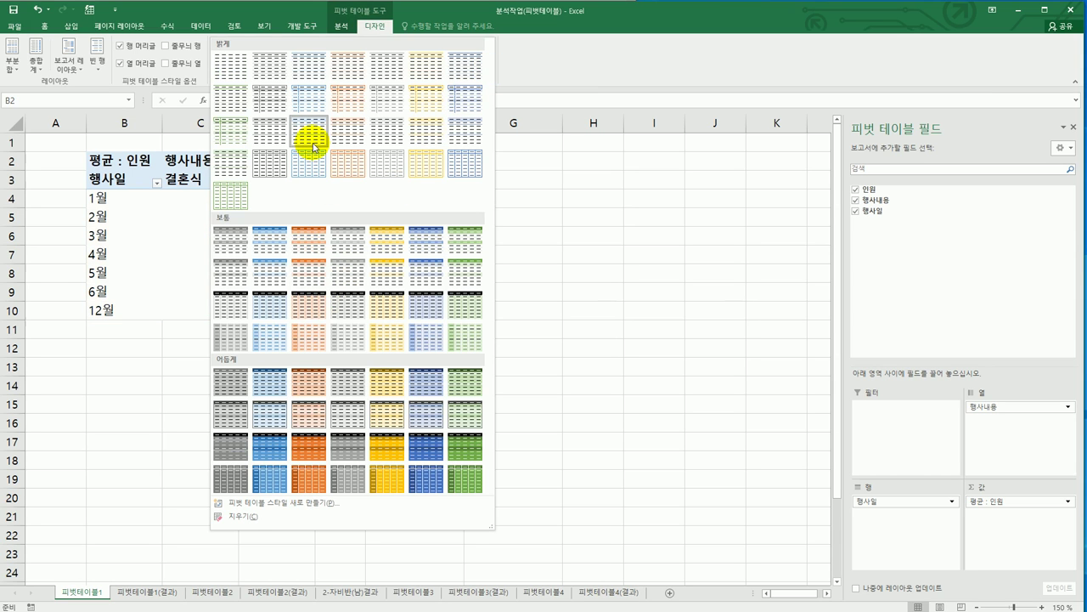
click(261, 144)
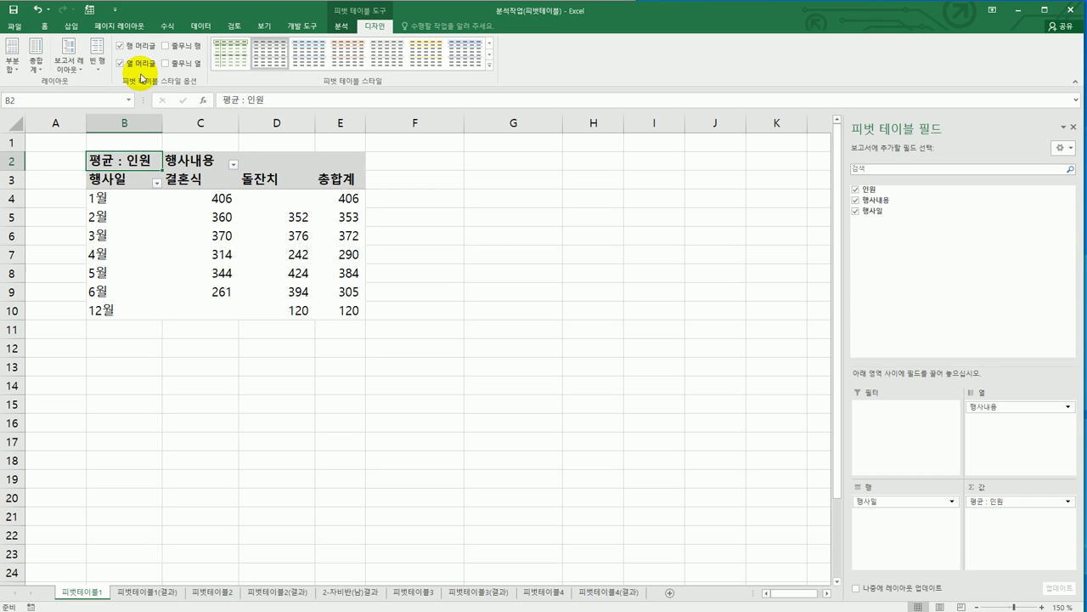
click(173, 65)
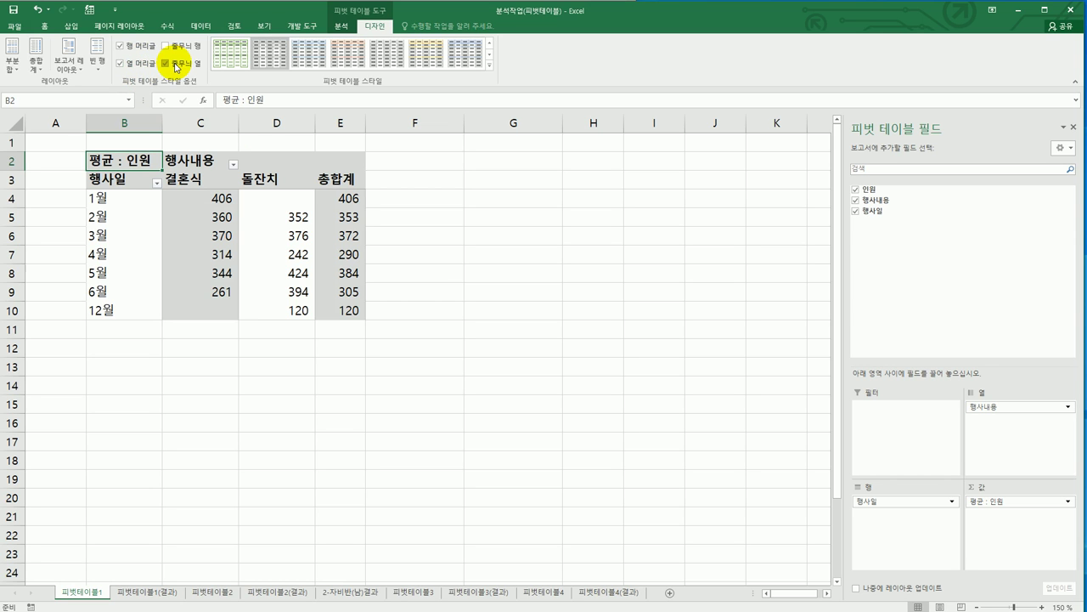
click(510, 342)
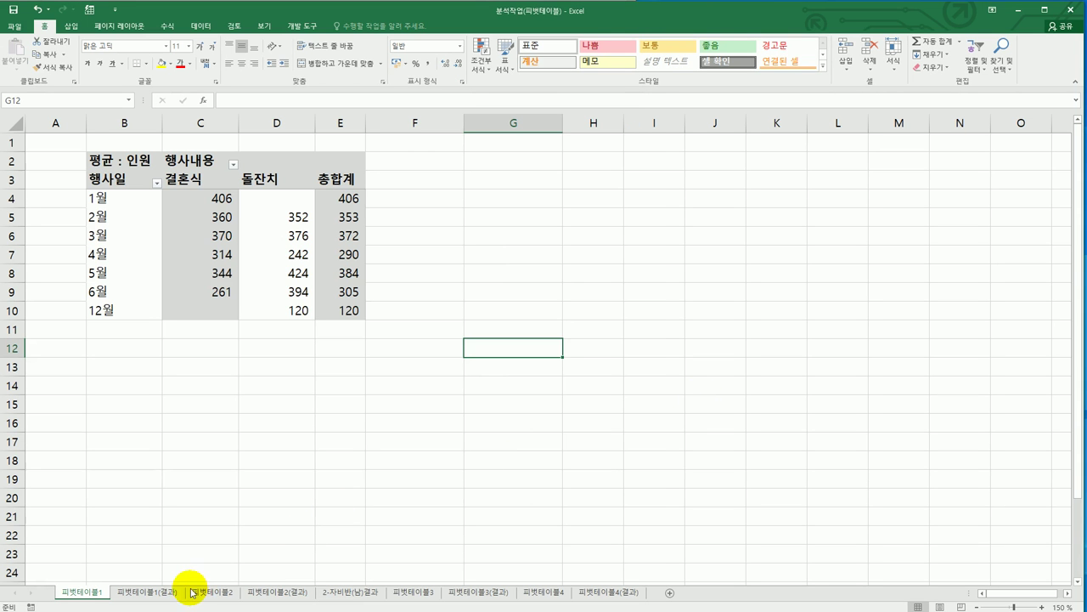
Compare the finished 피벗테이블1 report with the model answer on the 피벗테이블1(결과) sheet
click(149, 593)
click(81, 592)
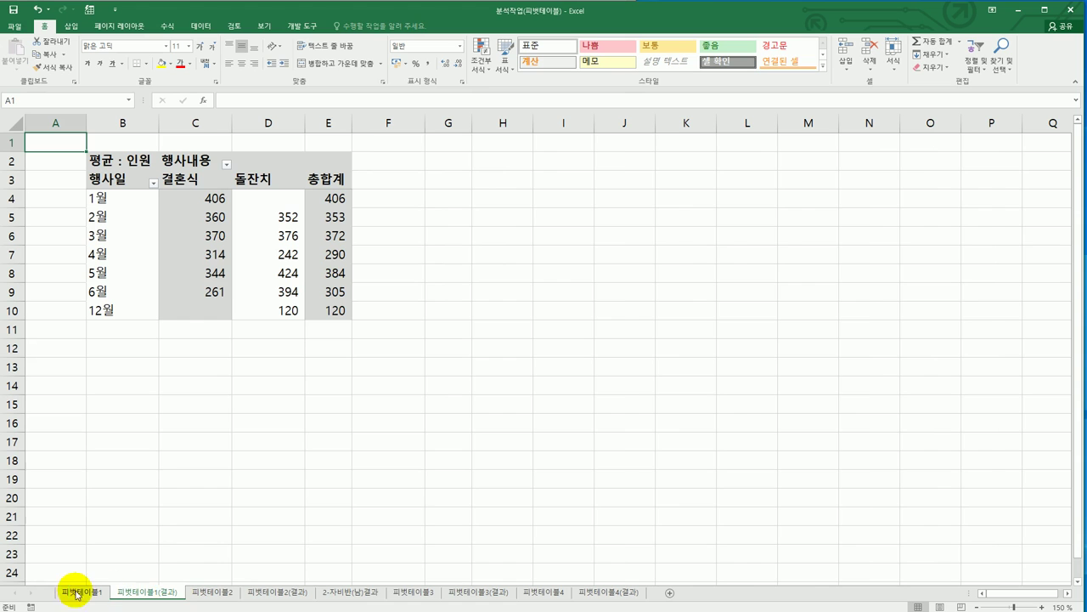
click(142, 595)
click(81, 592)
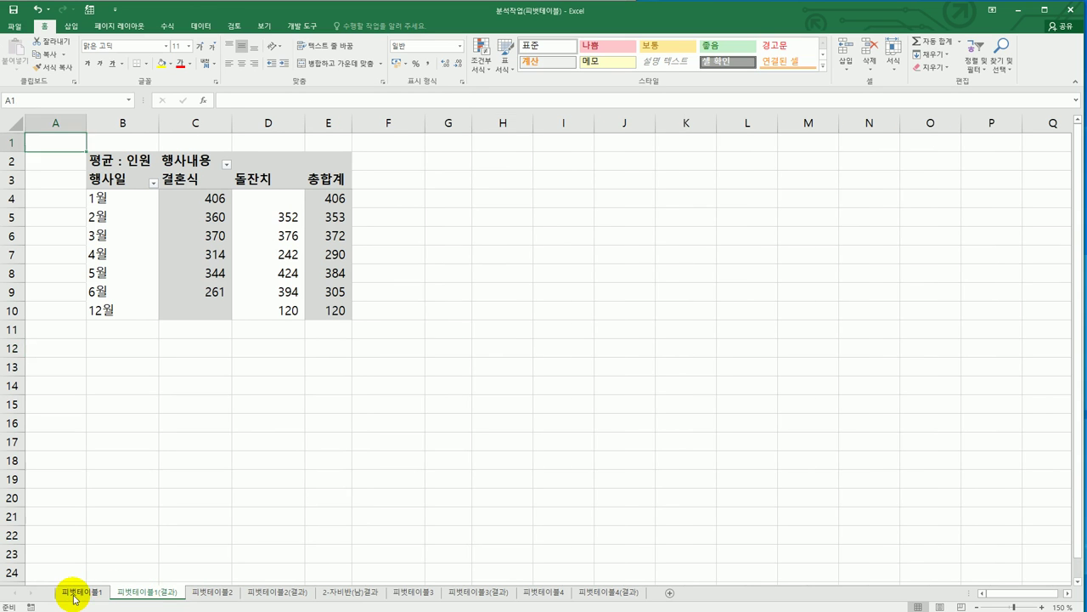
click(142, 595)
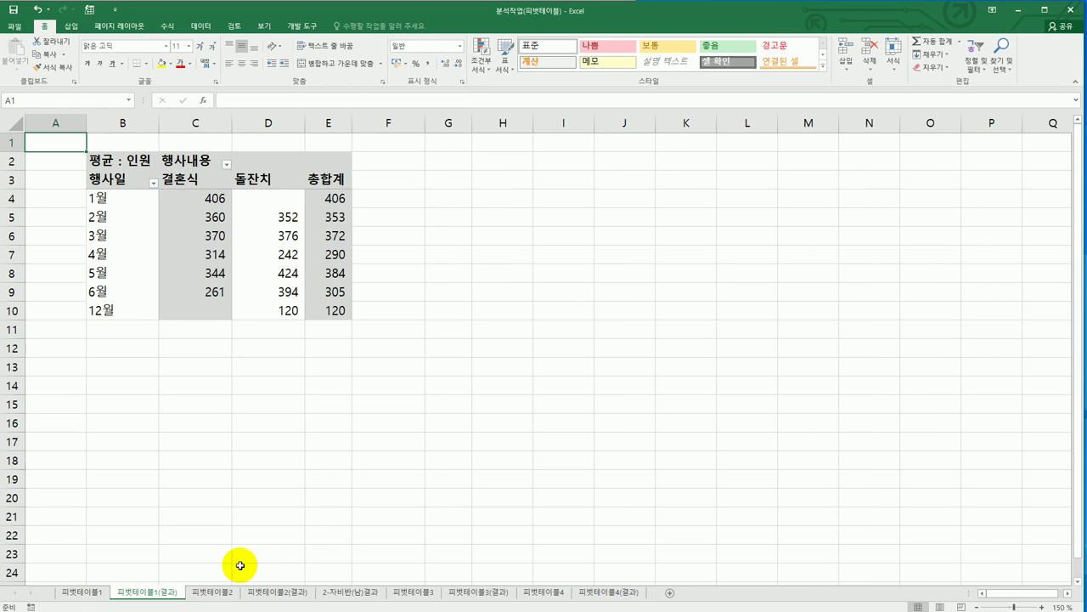
Open the 피벗테이블2 sheet and read the 출제유형 2 instructions and target layout in the exercise document
click(213, 592)
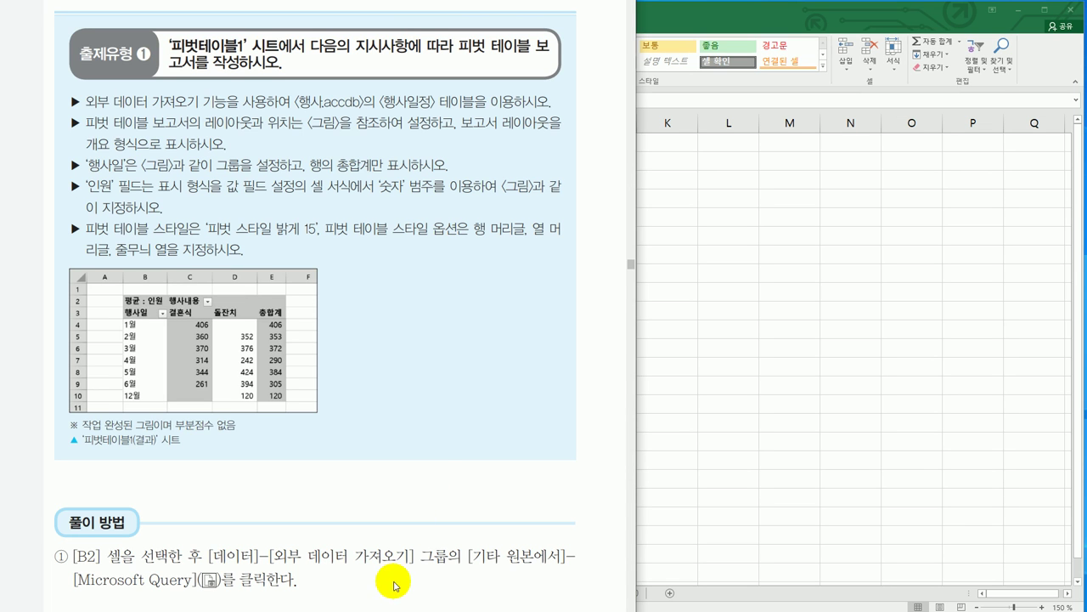
scroll(432, 467, down, 15)
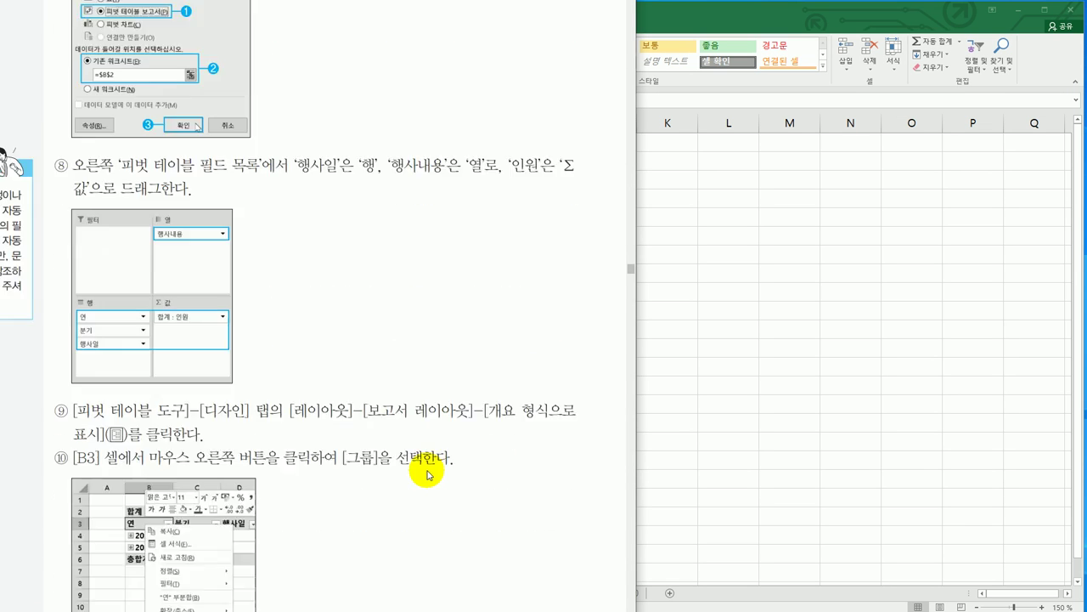
scroll(429, 474, down, 5)
scroll(426, 474, down, 15)
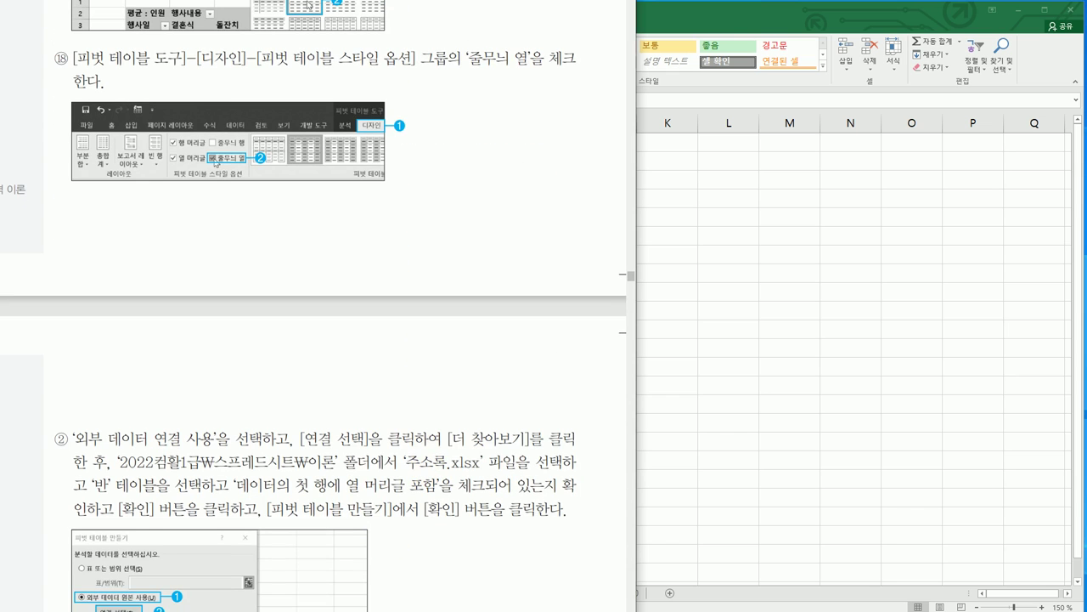
scroll(310, 306, right, 10)
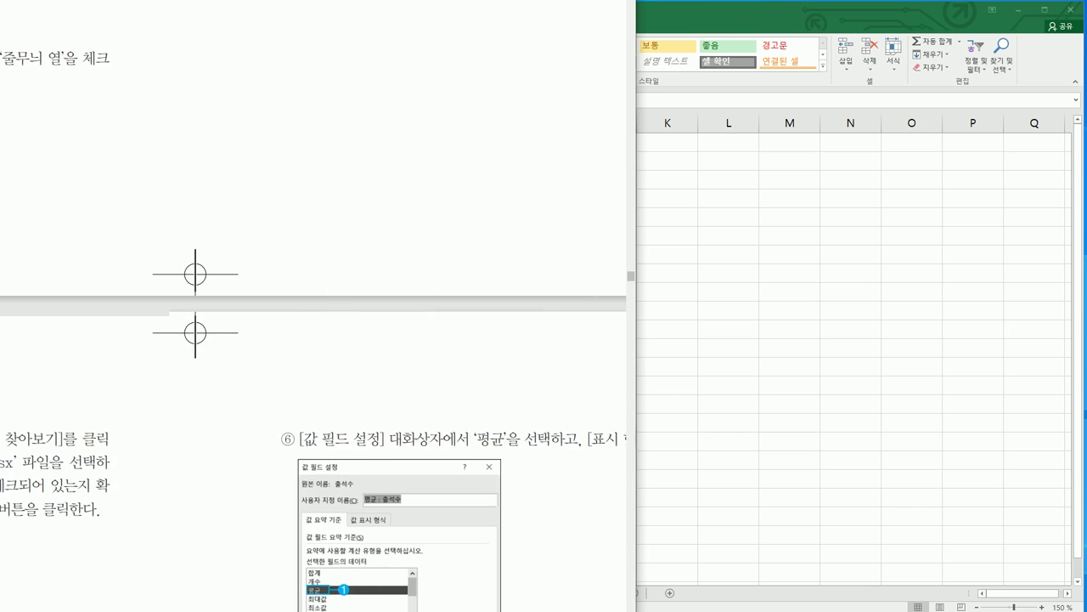
scroll(314, 306, up, 5)
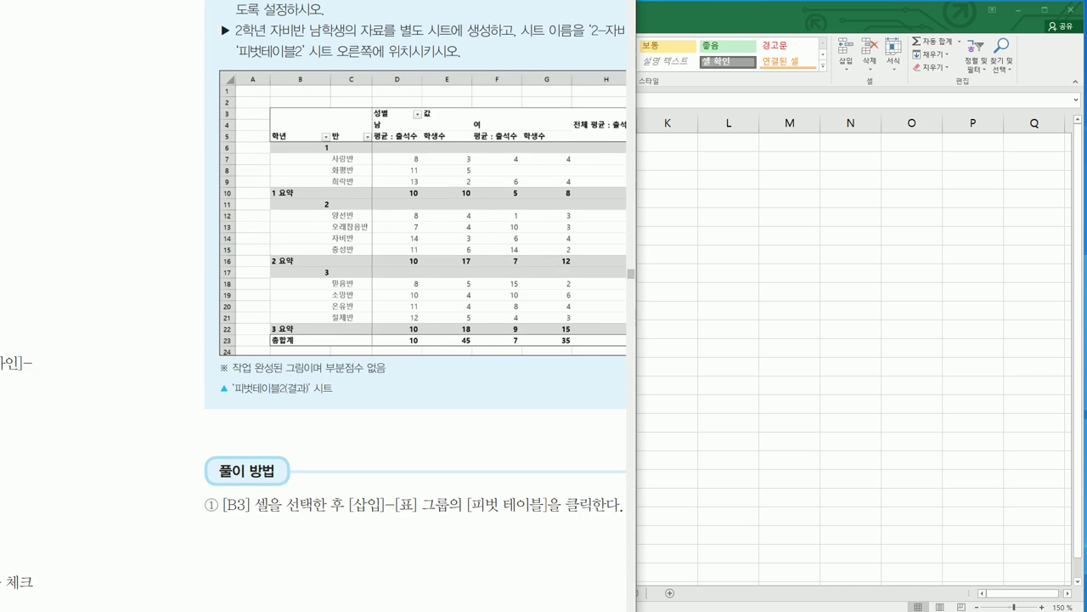
scroll(355, 581, right, 3)
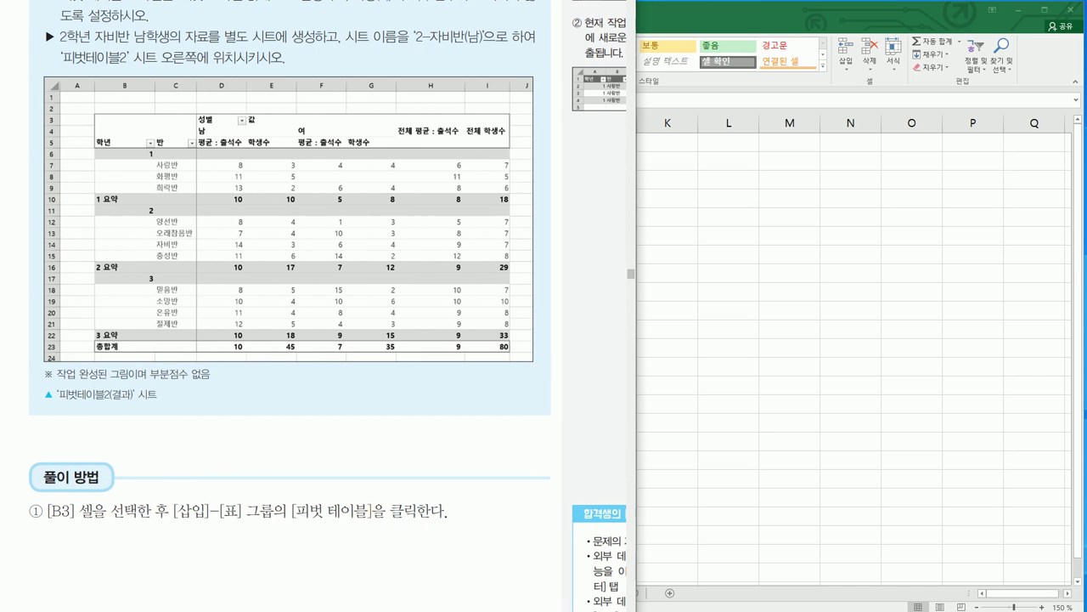
scroll(357, 580, up, 2)
scroll(357, 580, up, 3)
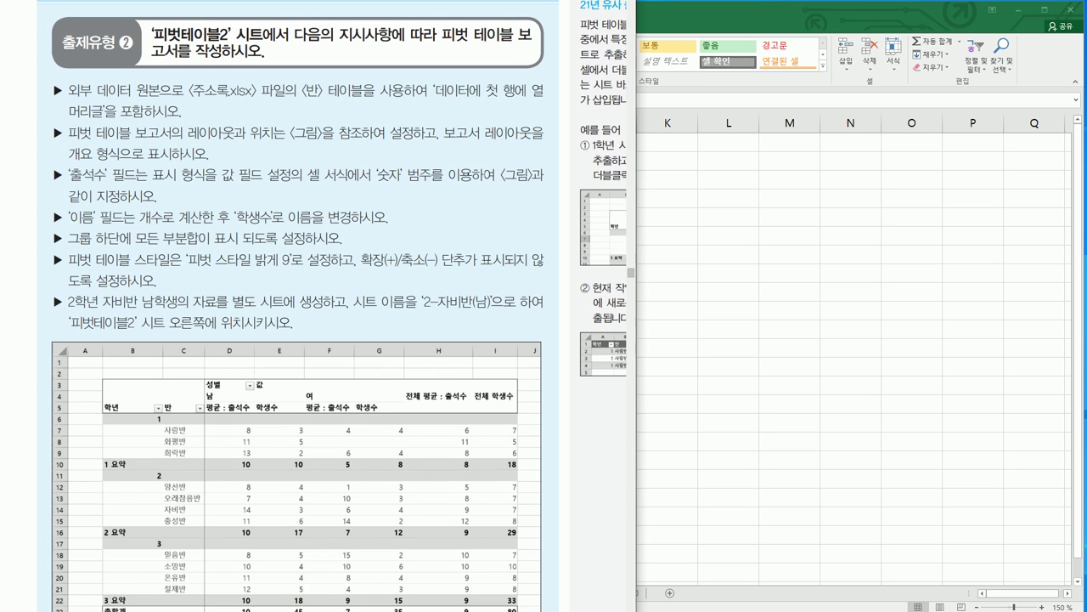
scroll(332, 305, left, 1)
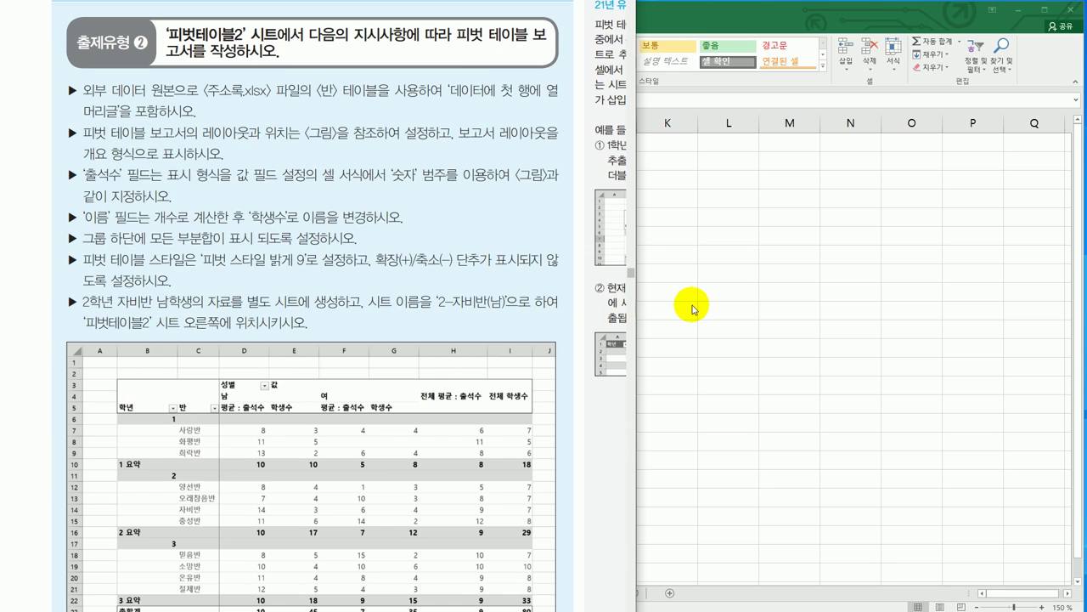
Switch to Excel and start a pivot table at cell B3 of the 피벗테이블2 sheet, using an external data source
key(alt+Tab)
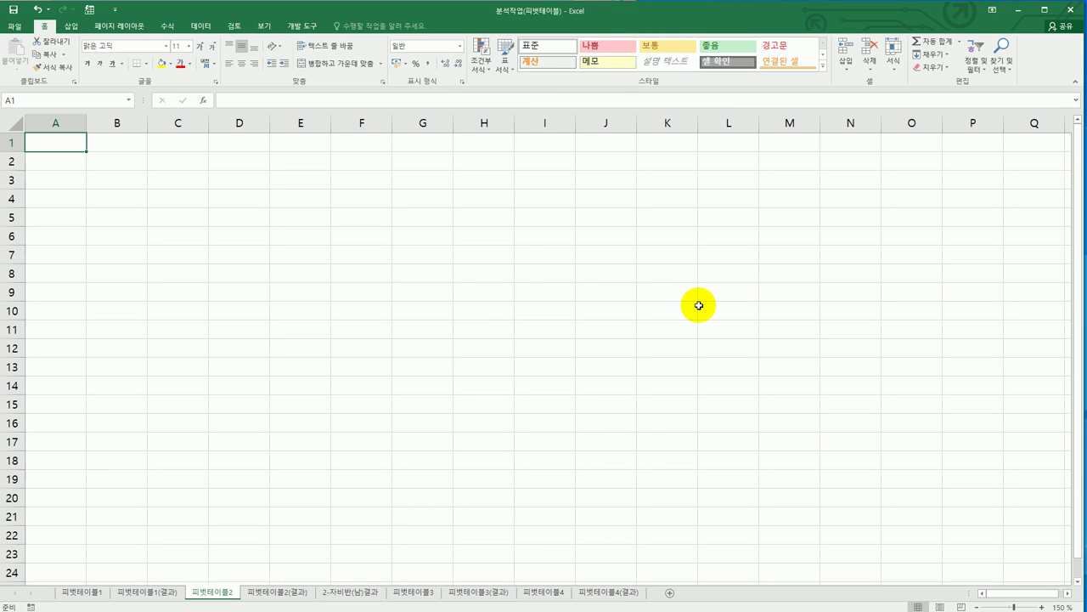
click(126, 179)
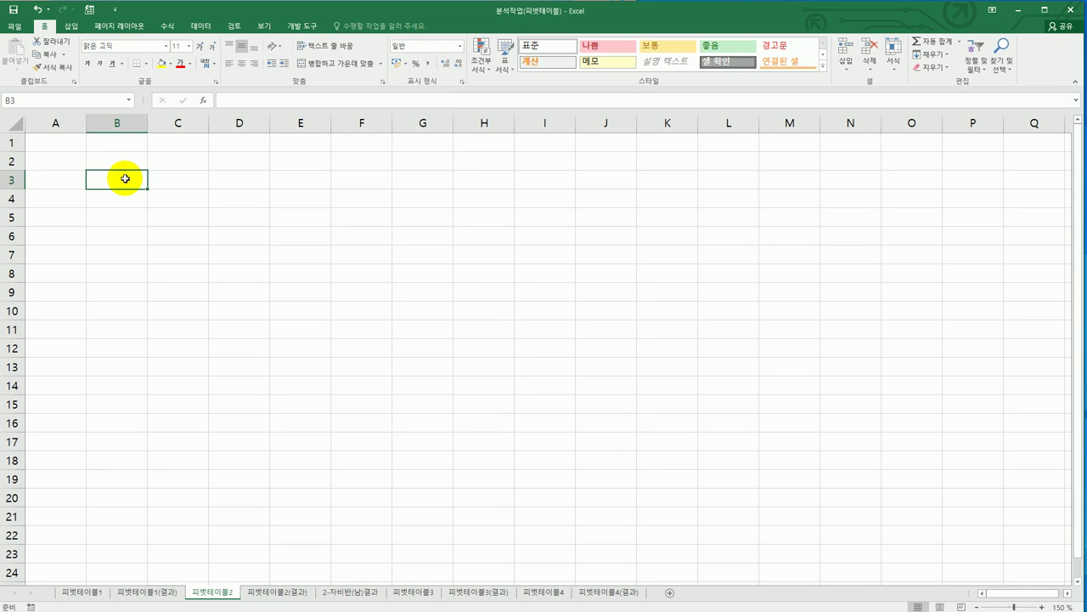
click(72, 26)
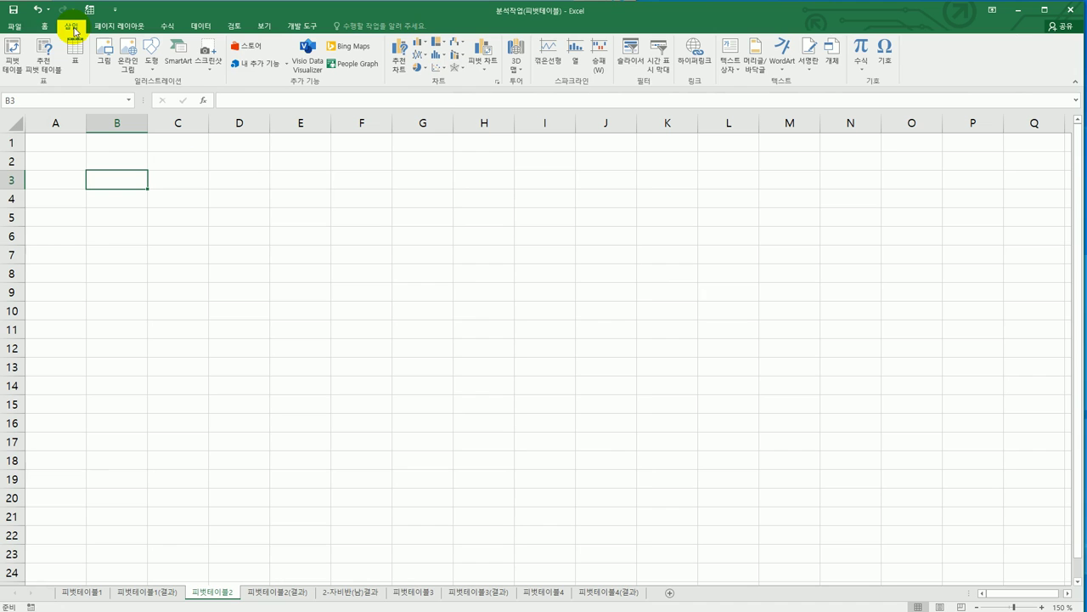
click(6, 49)
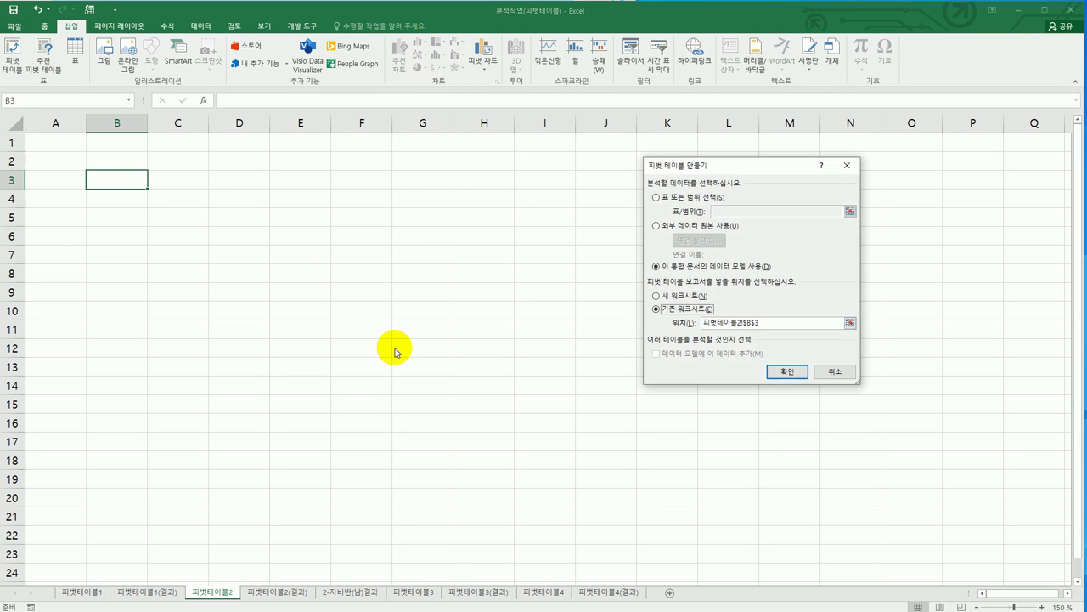
click(657, 226)
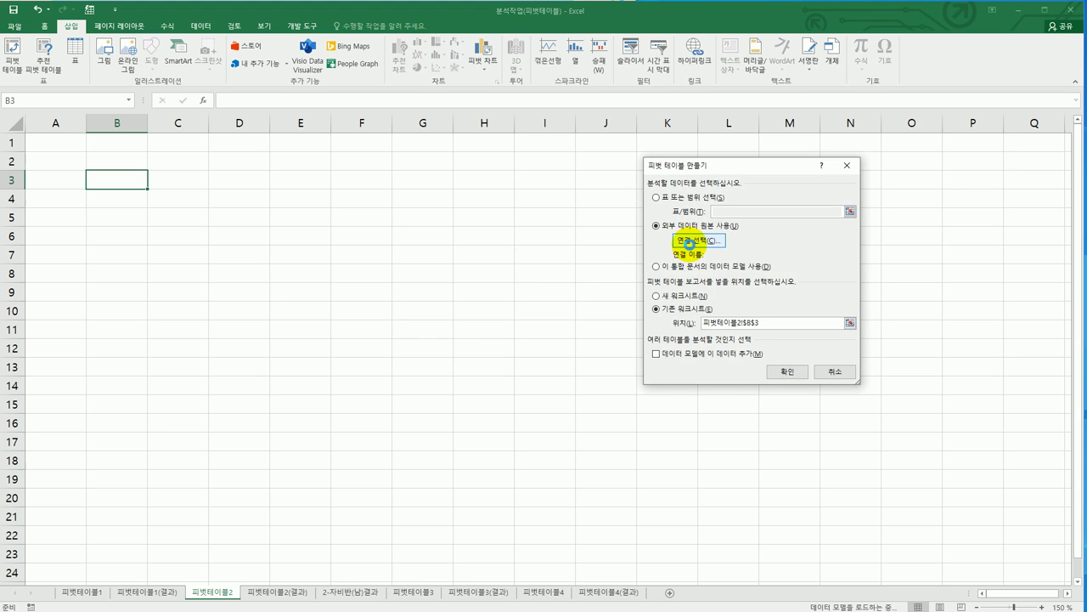
Choose the 주소록 workbook in the C: drive folder 컴활1급 > 스프레드시트 > 이론 as the connection for the pivot table
click(688, 242)
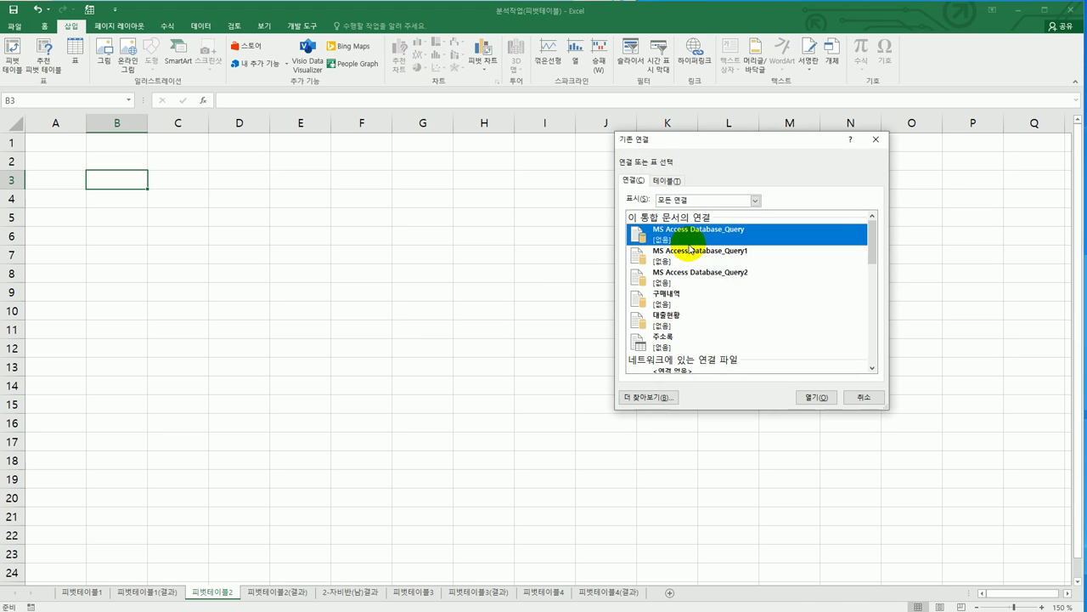
click(654, 398)
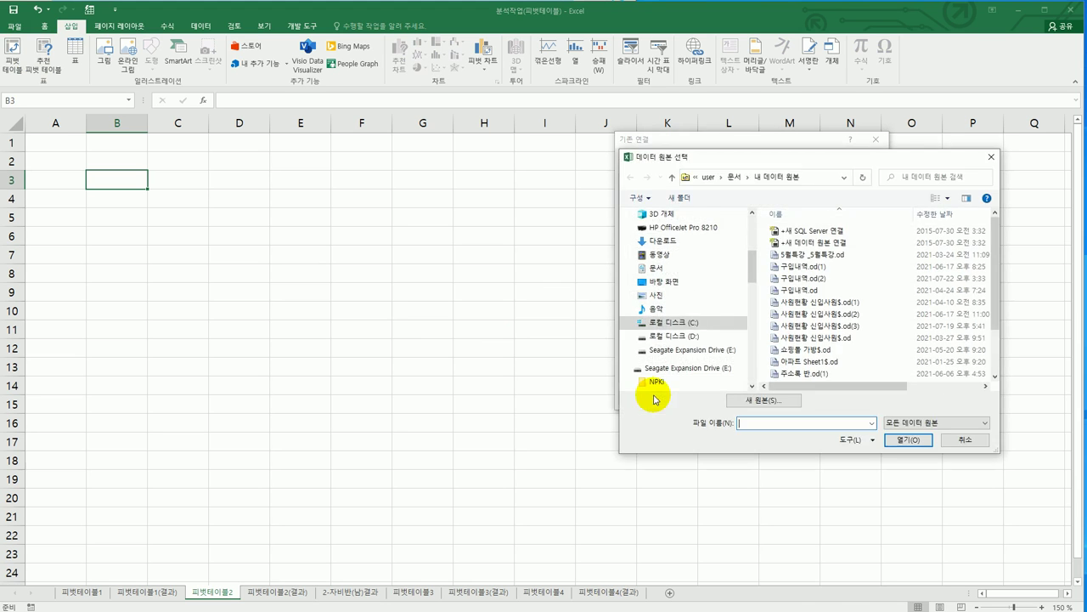
click(690, 323)
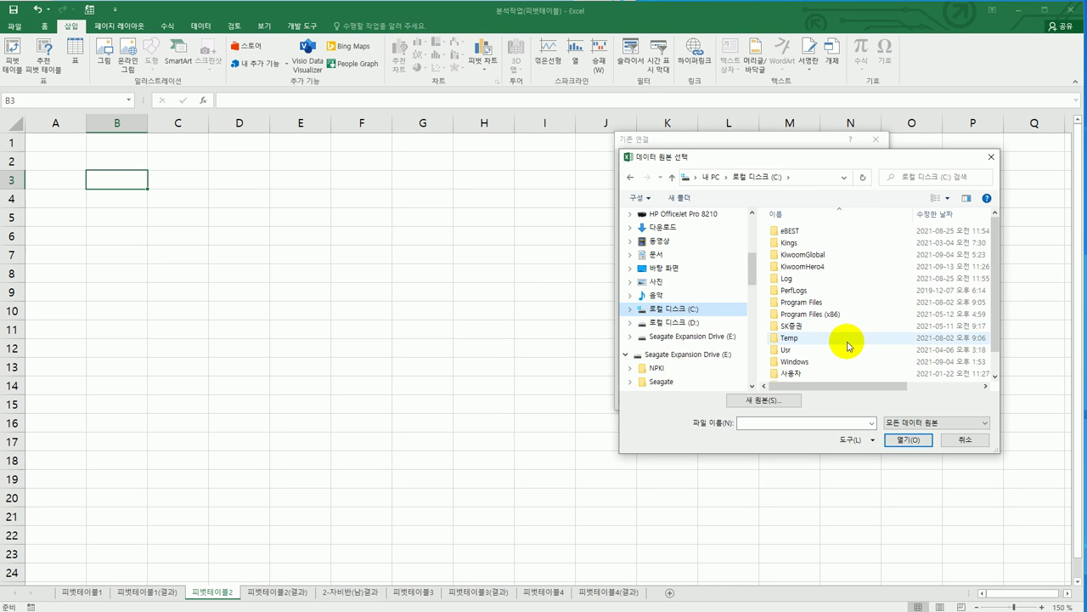
drag(996, 275, 988, 363)
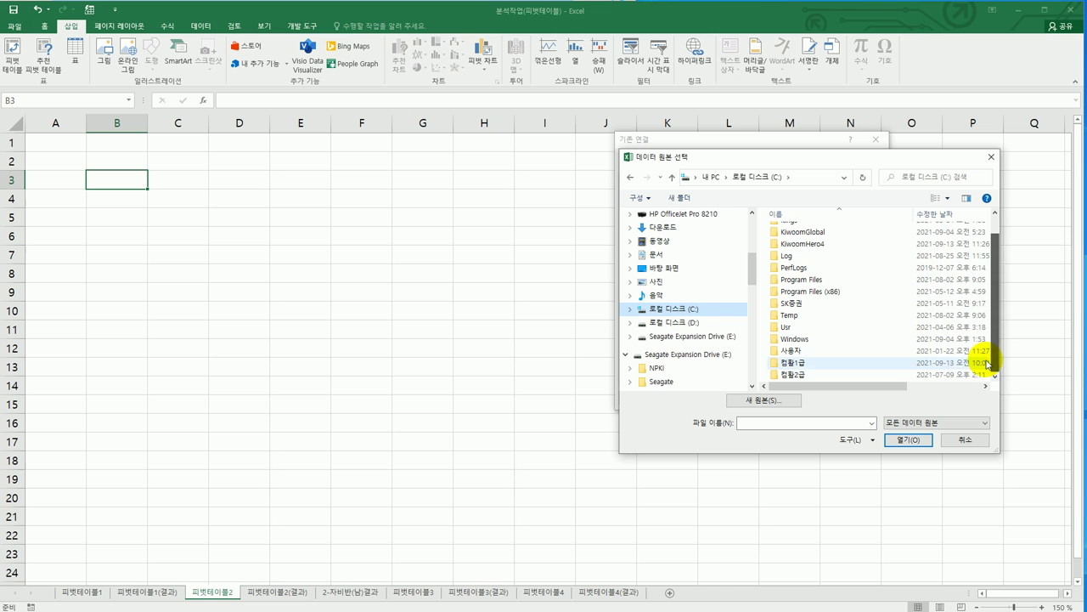
double_click(798, 362)
double_click(811, 247)
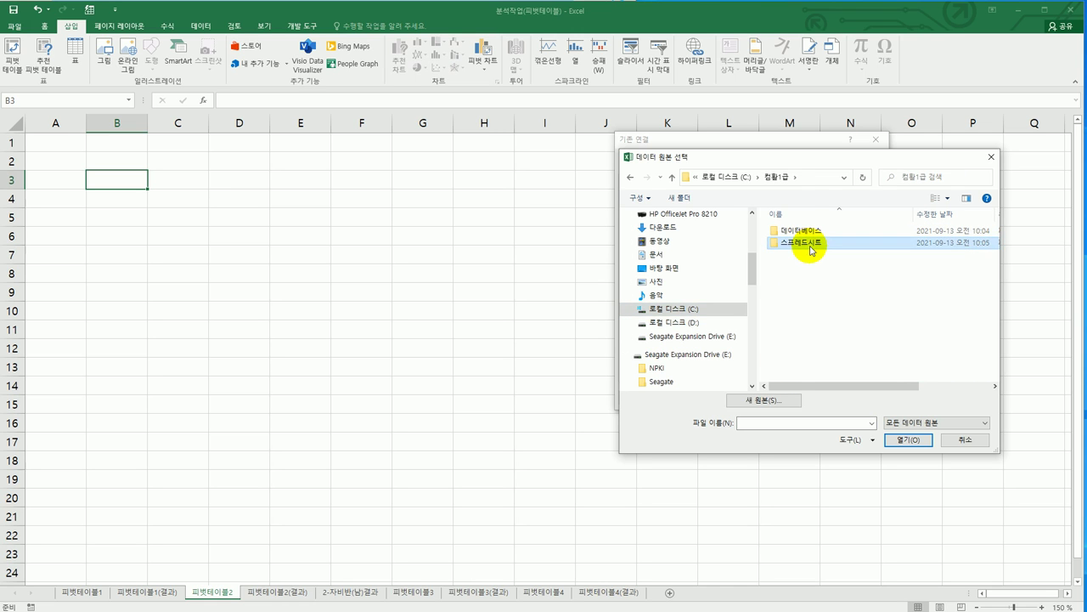
click(798, 283)
double_click(798, 287)
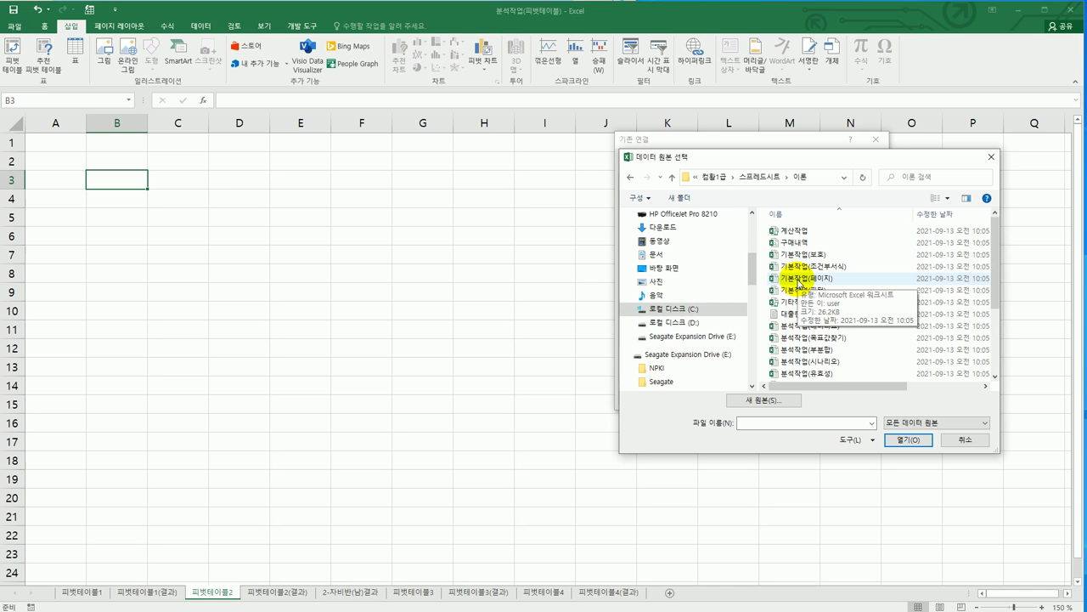
scroll(832, 327, down, 2)
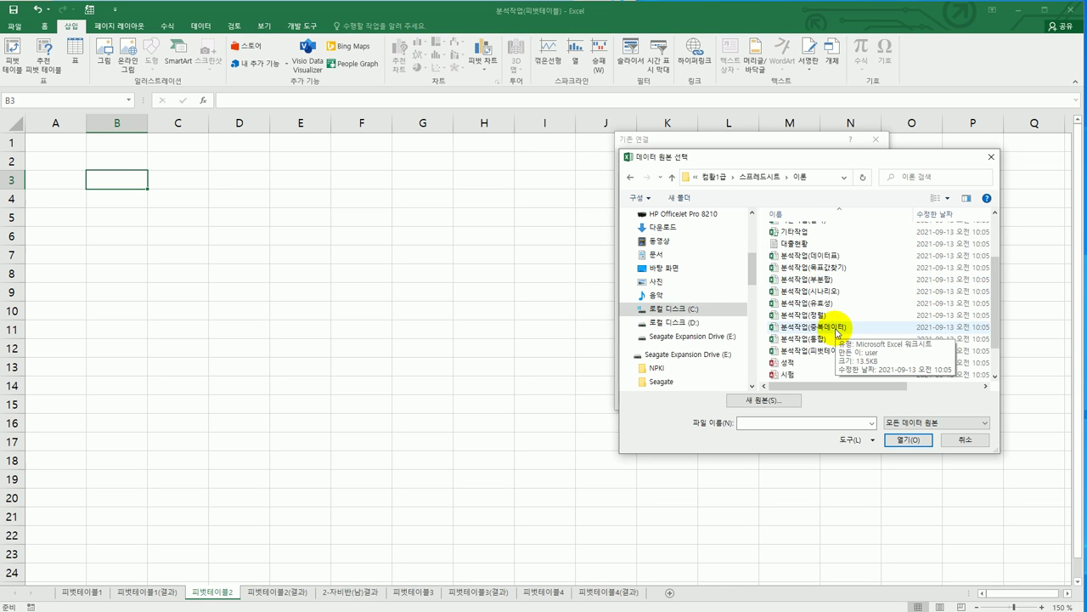
scroll(837, 332, up, 2)
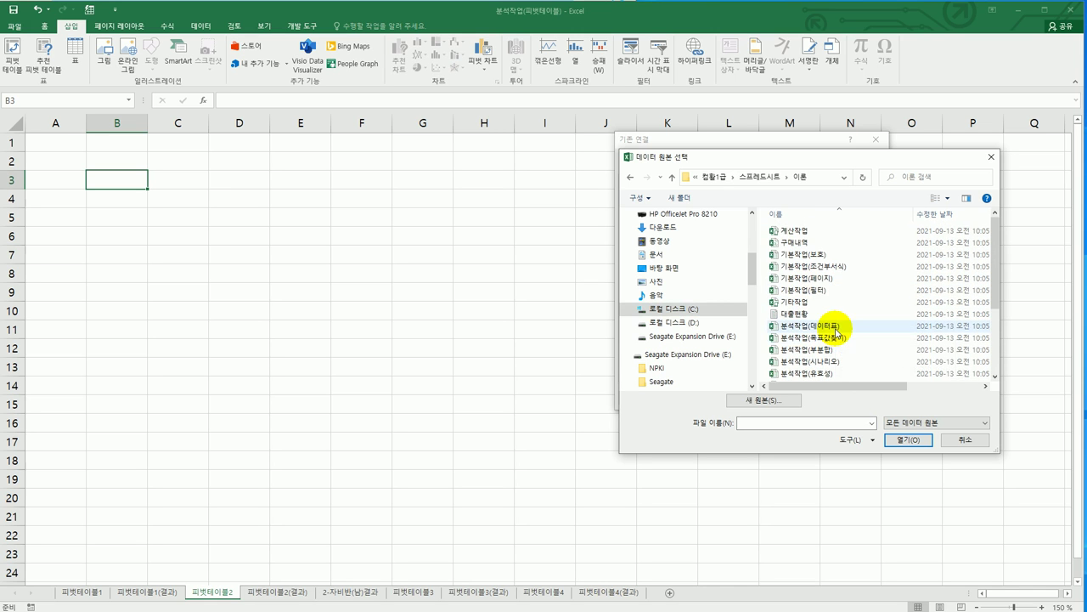
scroll(836, 332, down, 3)
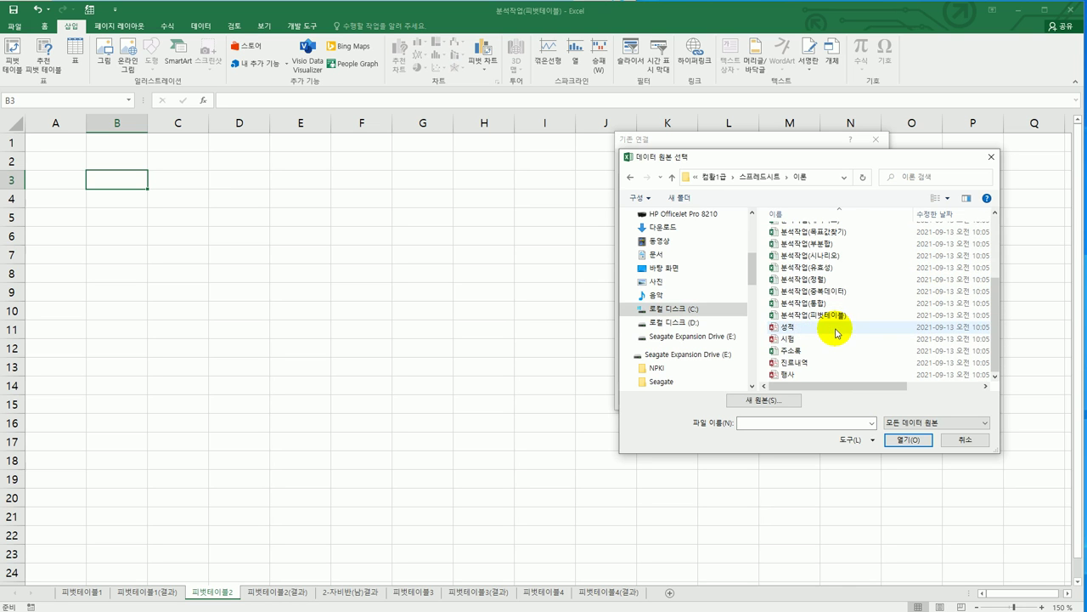
click(820, 351)
click(900, 442)
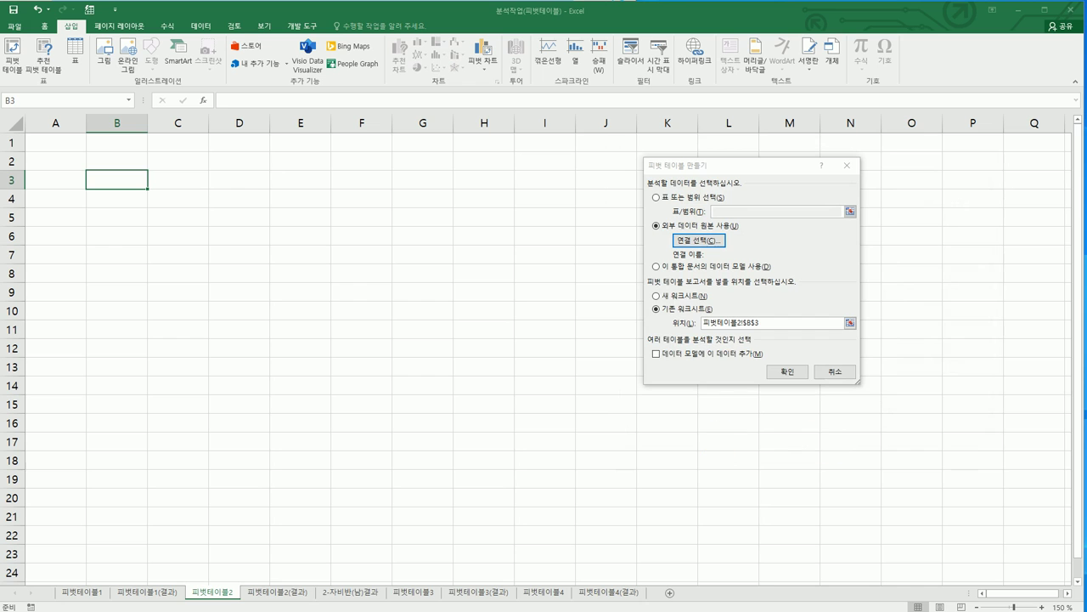
Select the 반 table with column headers included in the first row, and create the pivot table on the existing worksheet
drag(917, 340, 448, 289)
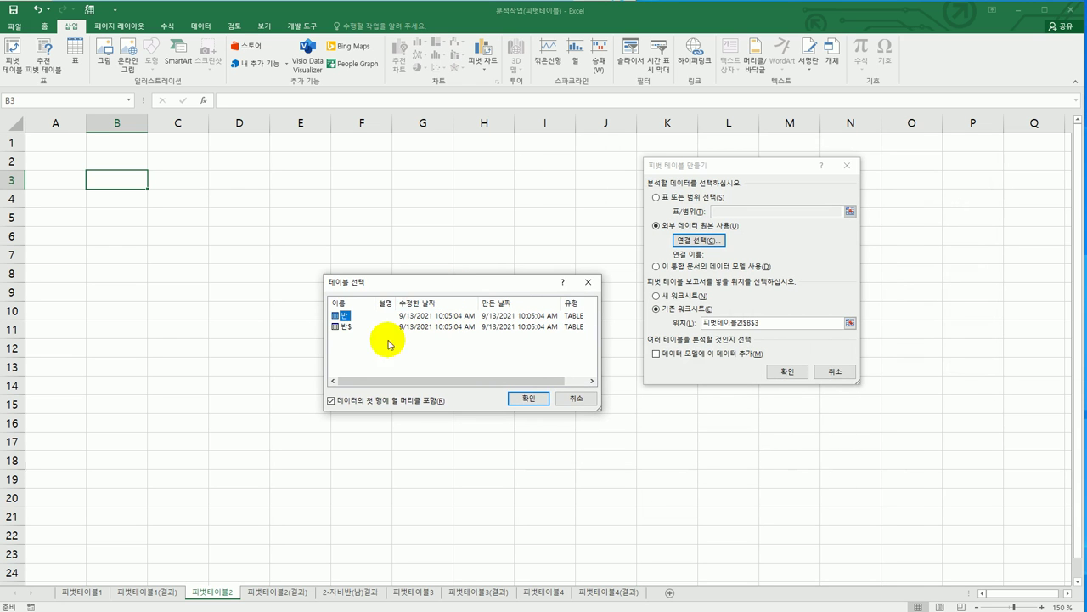
click(523, 402)
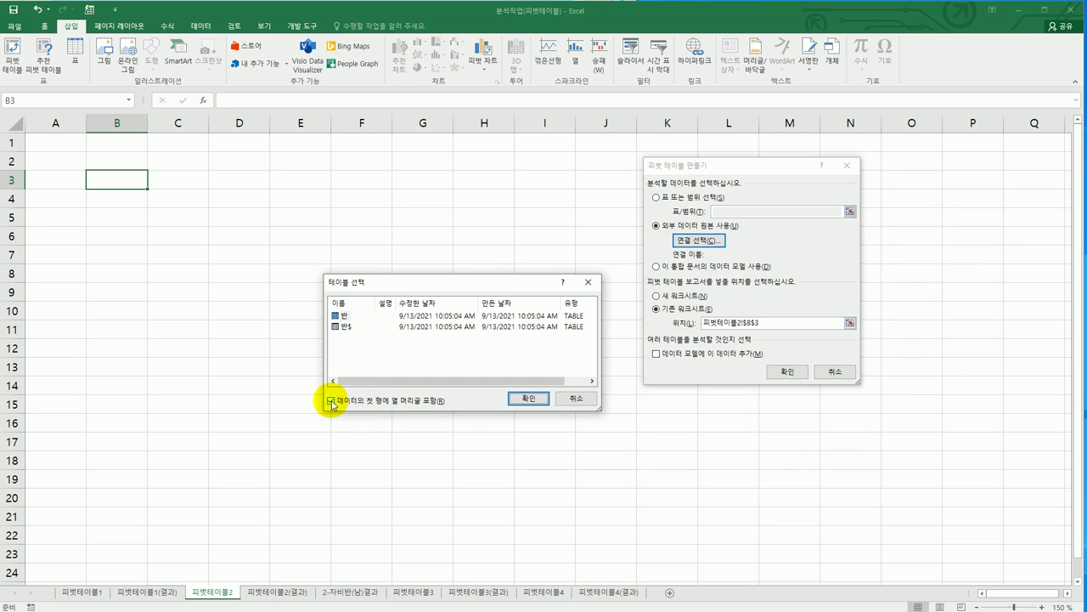
click(528, 399)
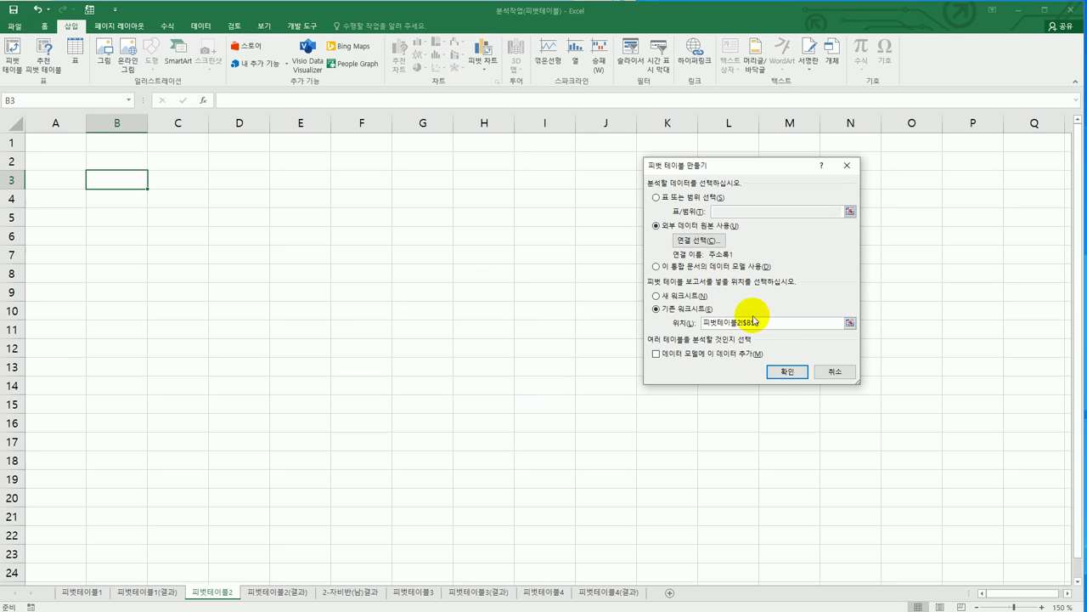
click(778, 374)
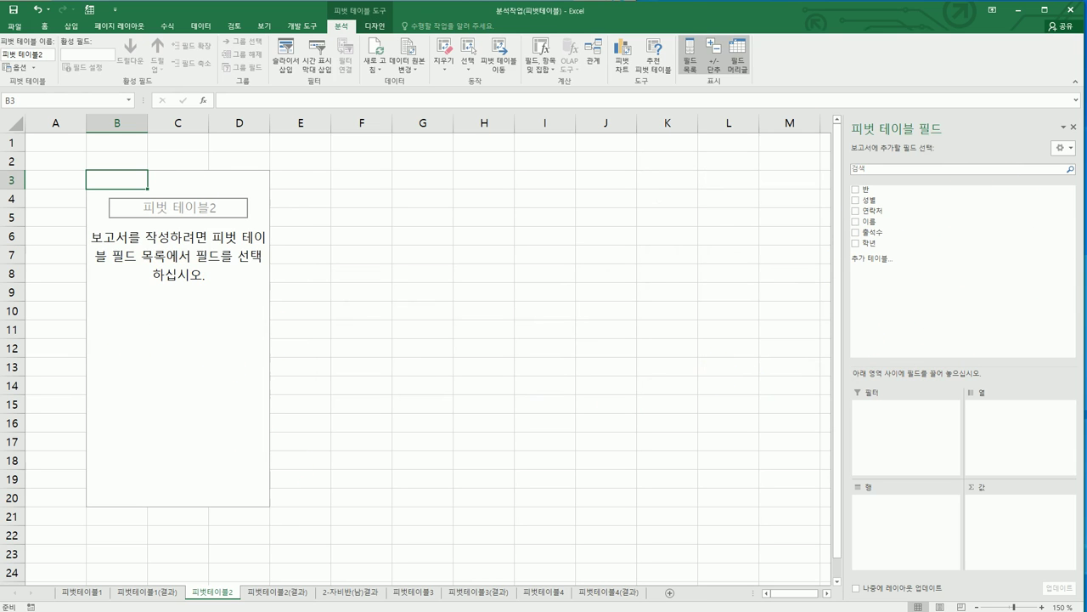
Following the target layout in the exercise document, place 학년 and 반 in the row area and 성별 in the column area
key(alt+Tab)
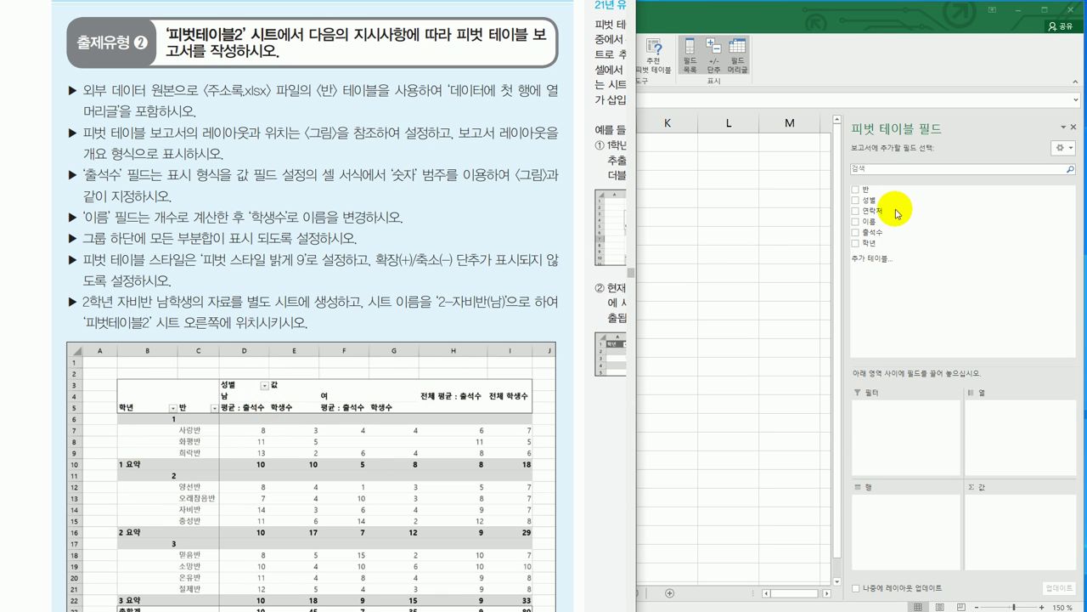
click(876, 243)
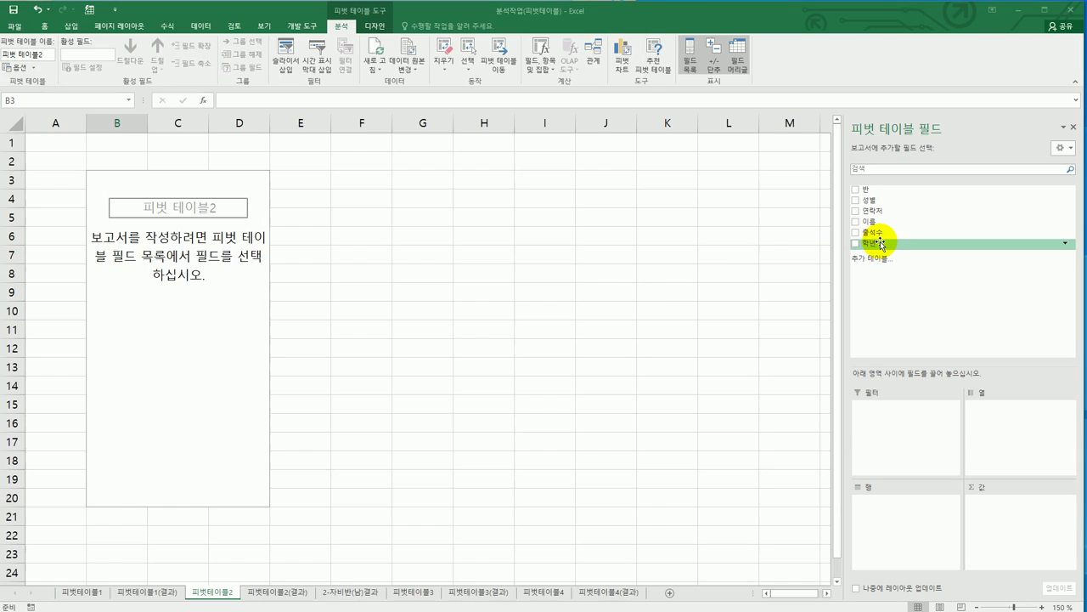
drag(876, 243, 900, 515)
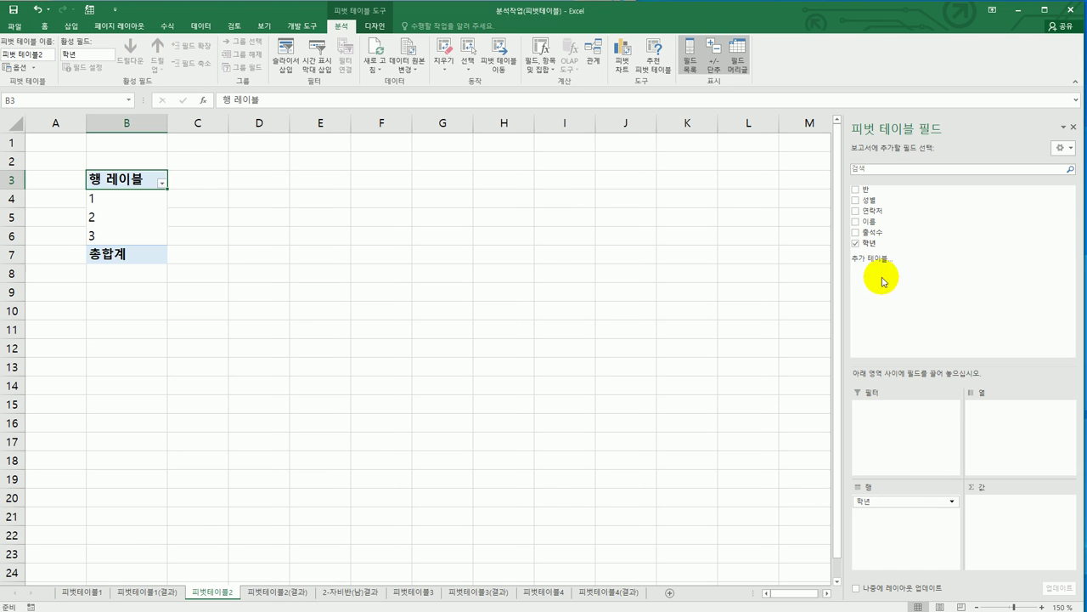
drag(864, 193, 898, 538)
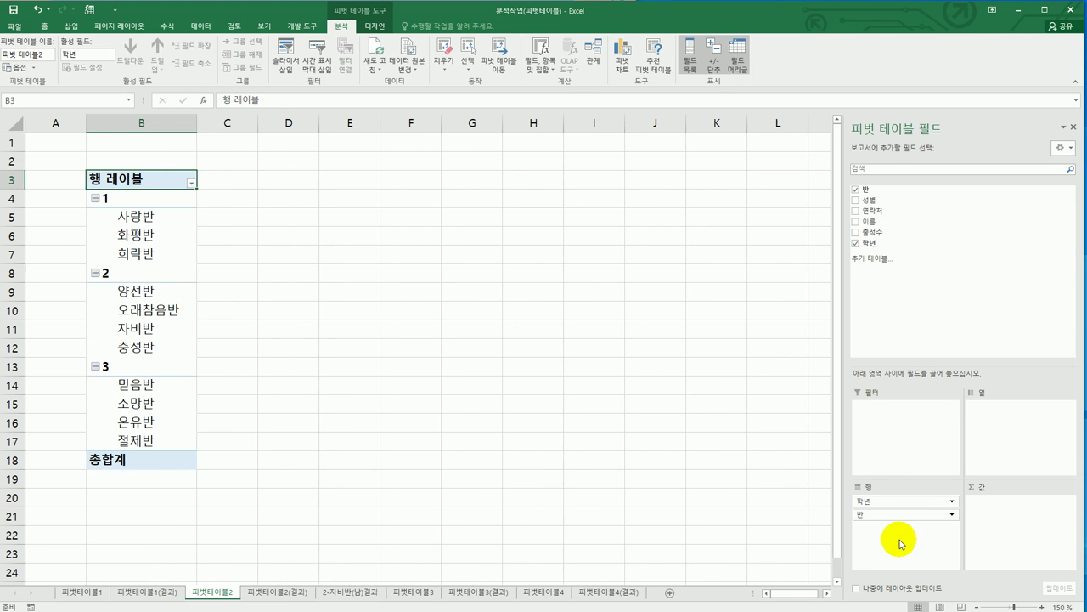
drag(894, 200, 1013, 472)
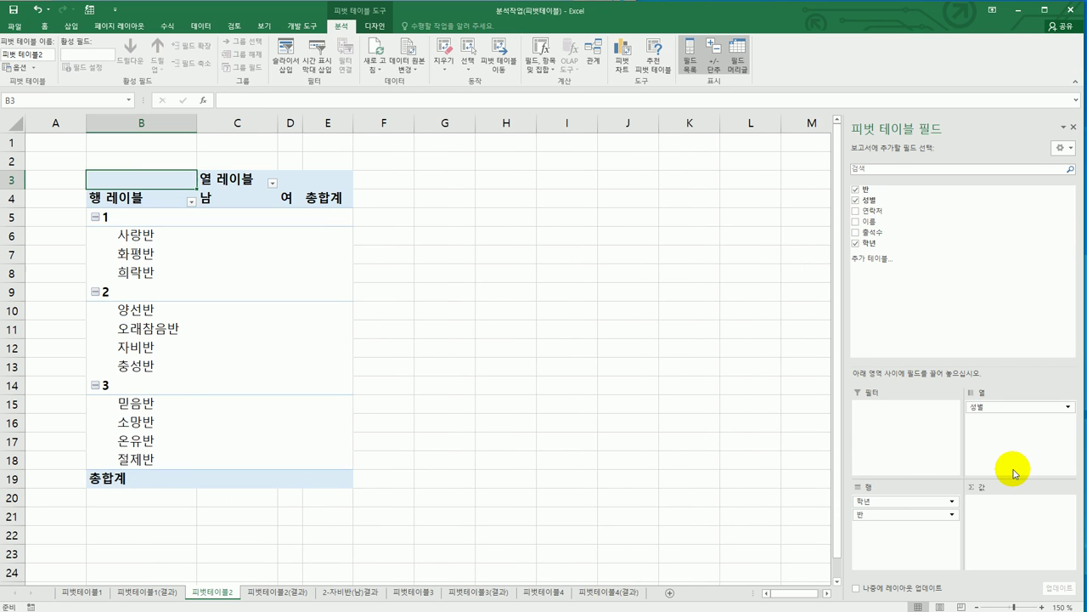
Add 출석수 and 이름 to the values area, in that order, consulting the exercise instructions
drag(898, 233, 988, 527)
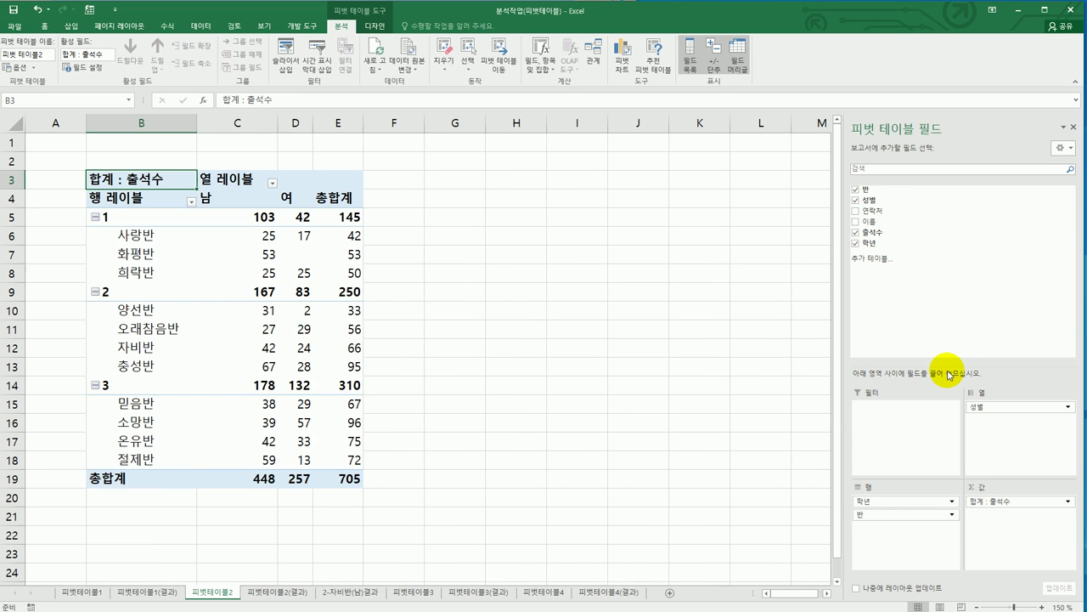
key(alt+Tab)
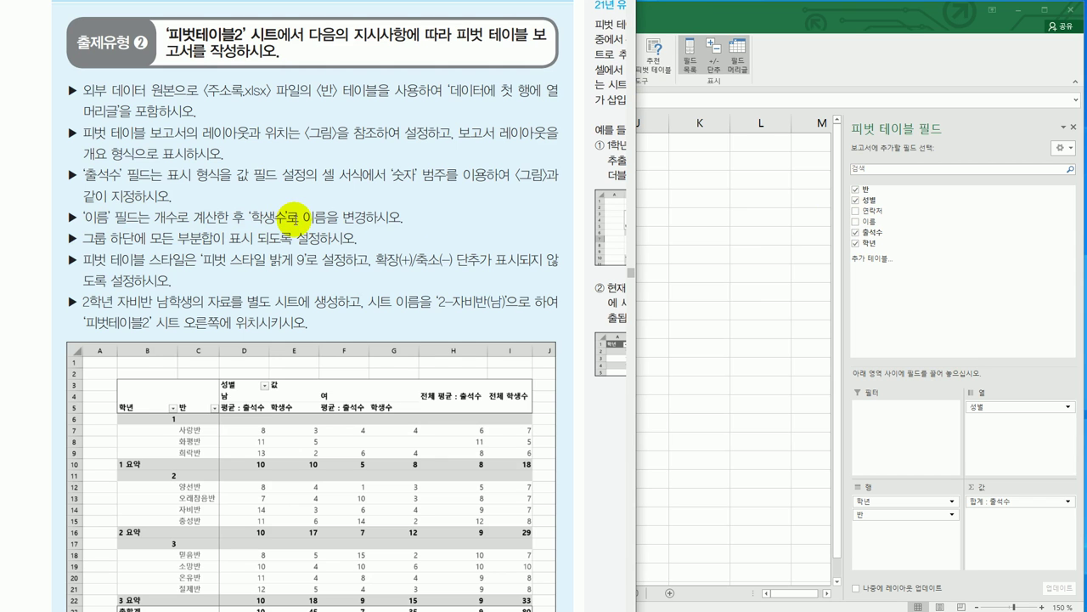
click(892, 225)
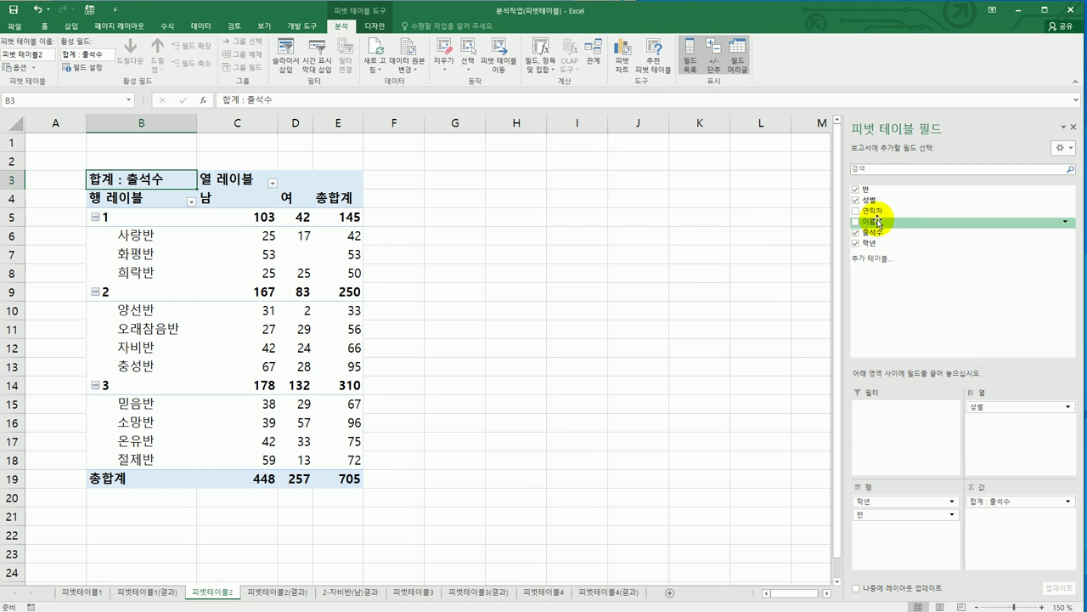
drag(874, 221, 1028, 531)
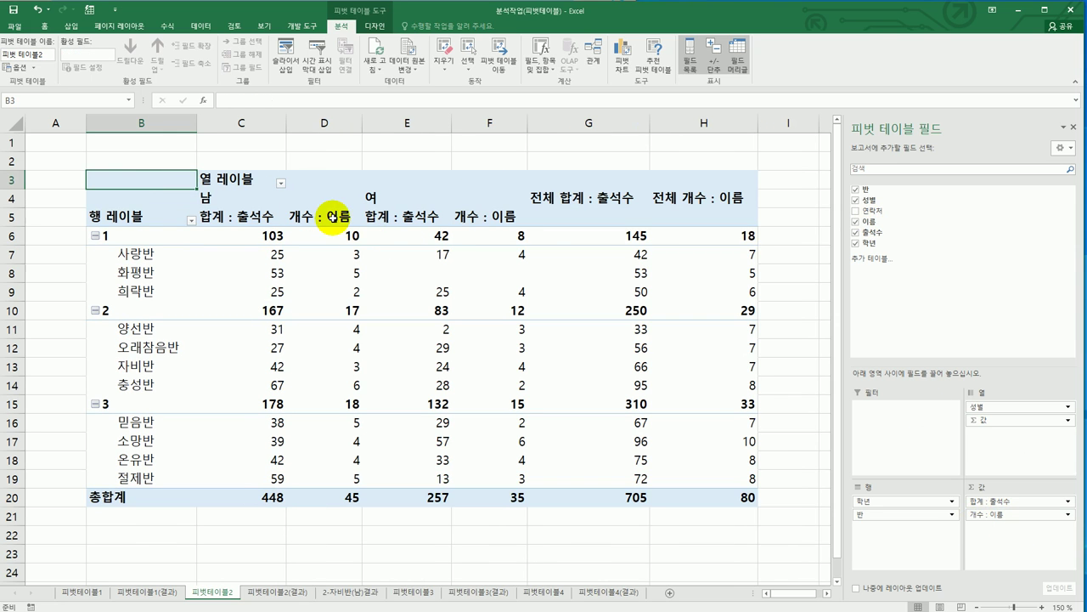
Rename the 개수 : 이름 value field as 학생수, keeping 개수 as its summary calculation
click(336, 220)
mouse_move(338, 262)
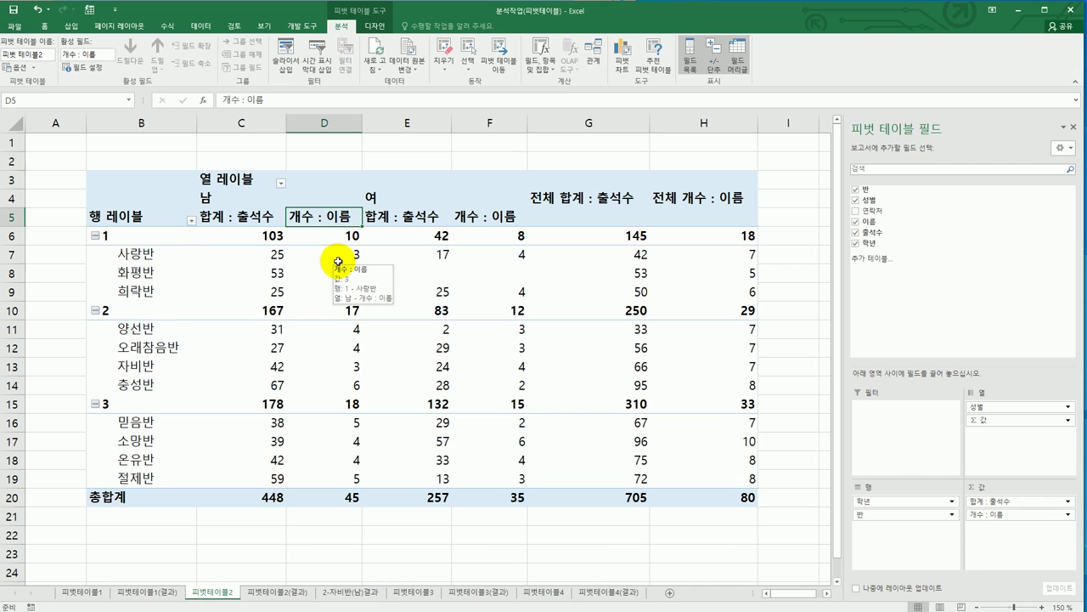
right_click(327, 218)
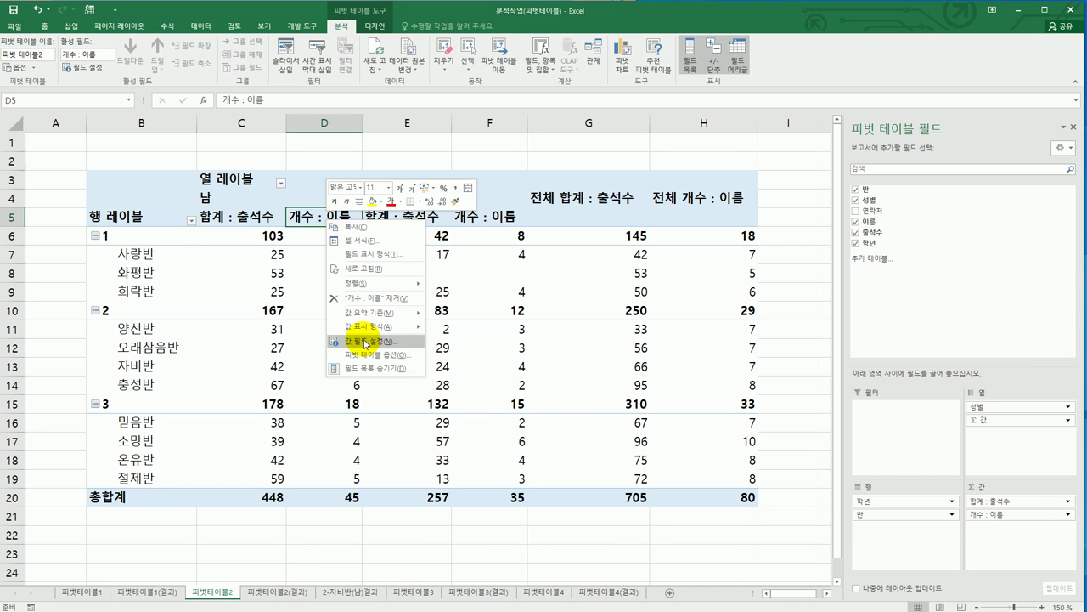
click(366, 341)
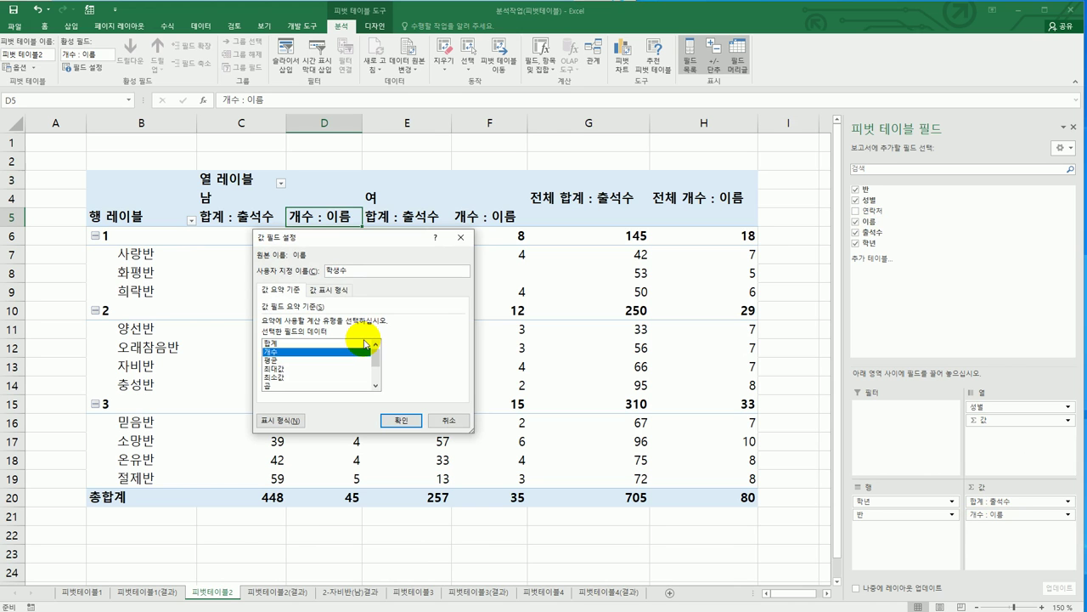
click(401, 420)
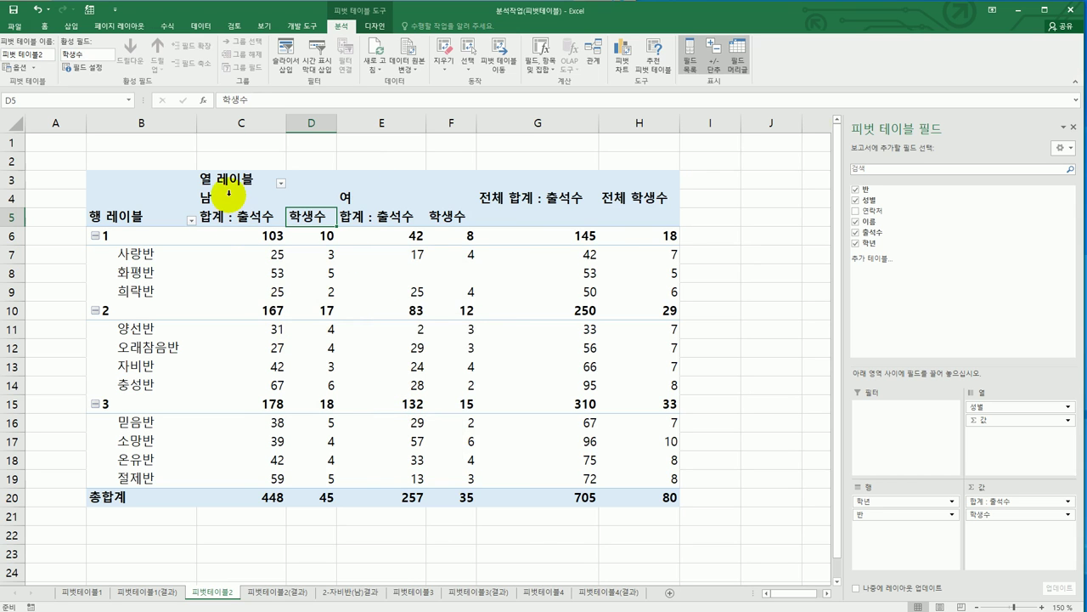
Switch the pivot table's report layout to outline form (개요 형식으로 표시)
click(138, 215)
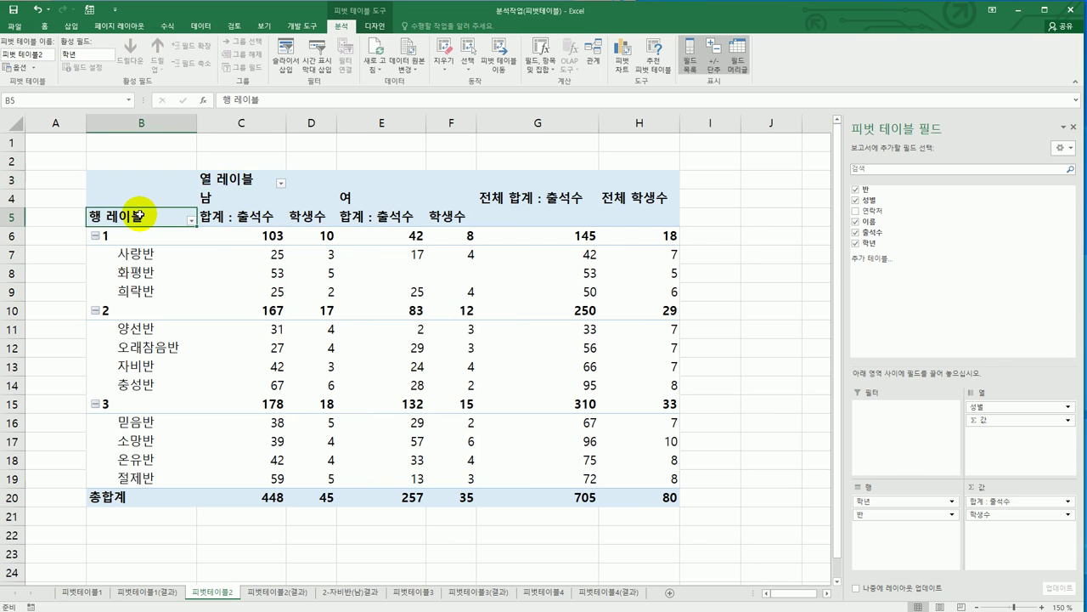
click(375, 26)
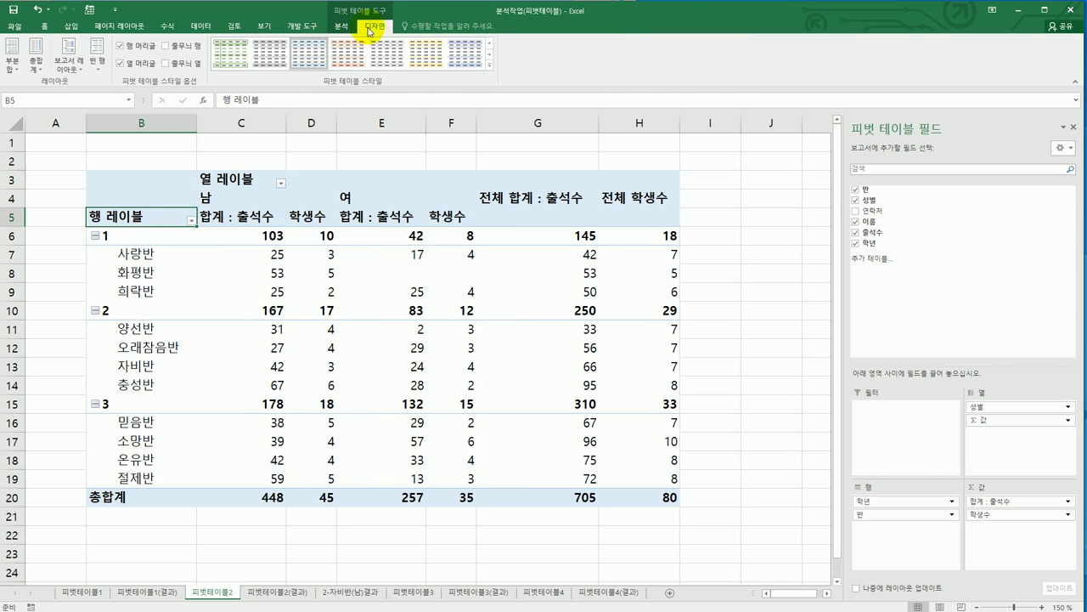
click(71, 65)
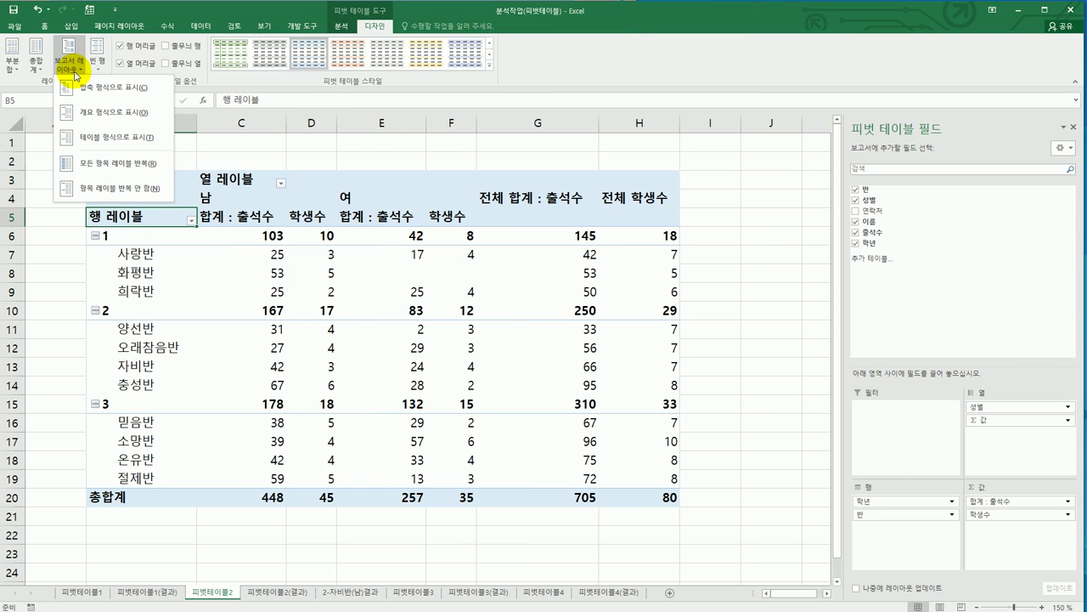
click(84, 110)
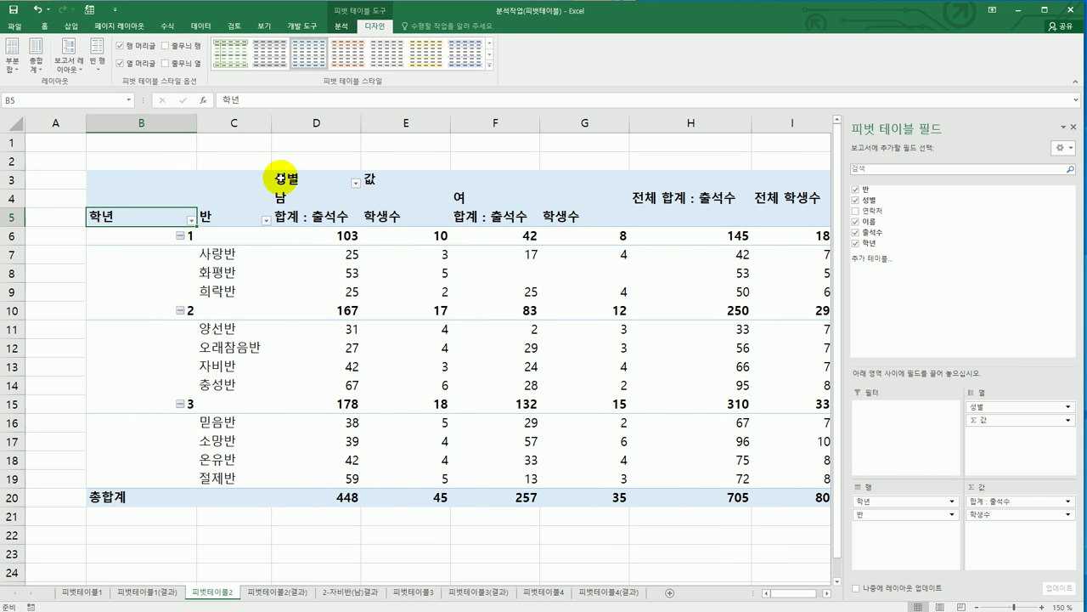
Following the exercise instructions, format the 합계 : 출석수 value field with the 숫자 category through its value field settings
key(alt+Tab)
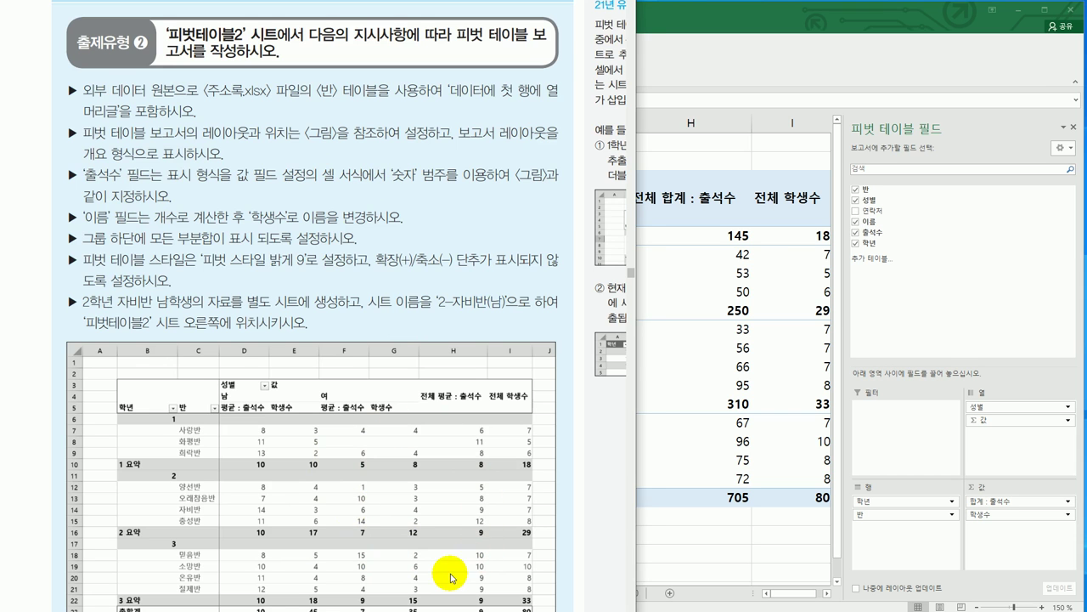
key(alt+Tab)
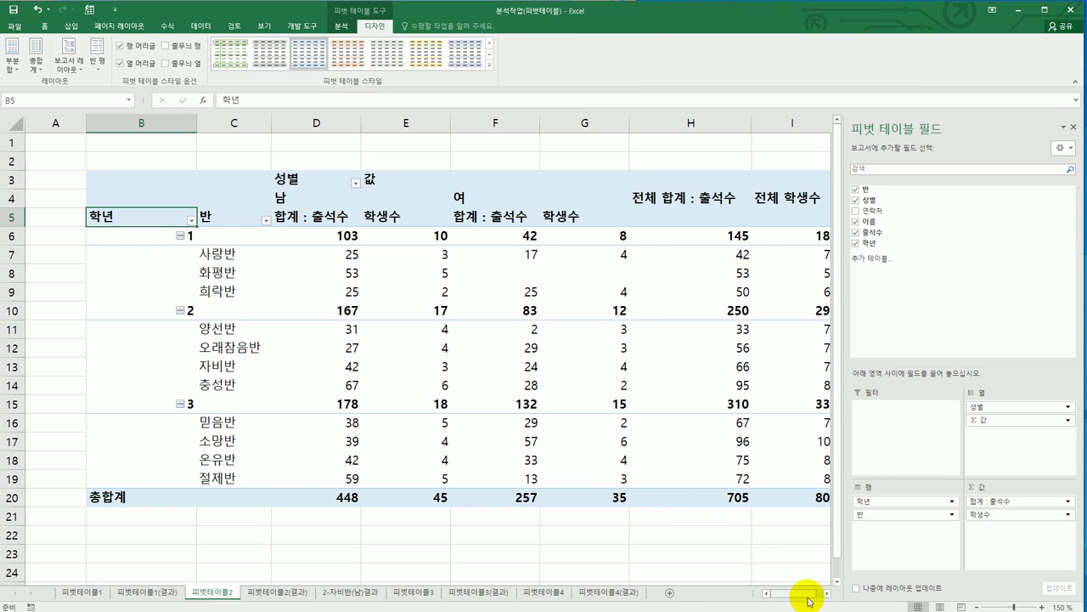
click(309, 217)
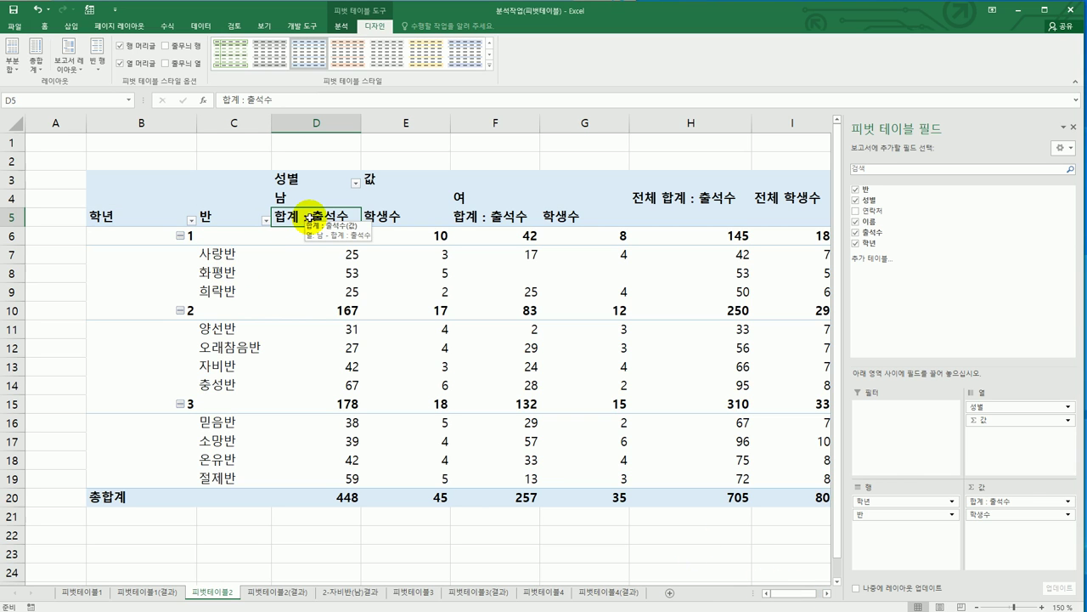
right_click(309, 219)
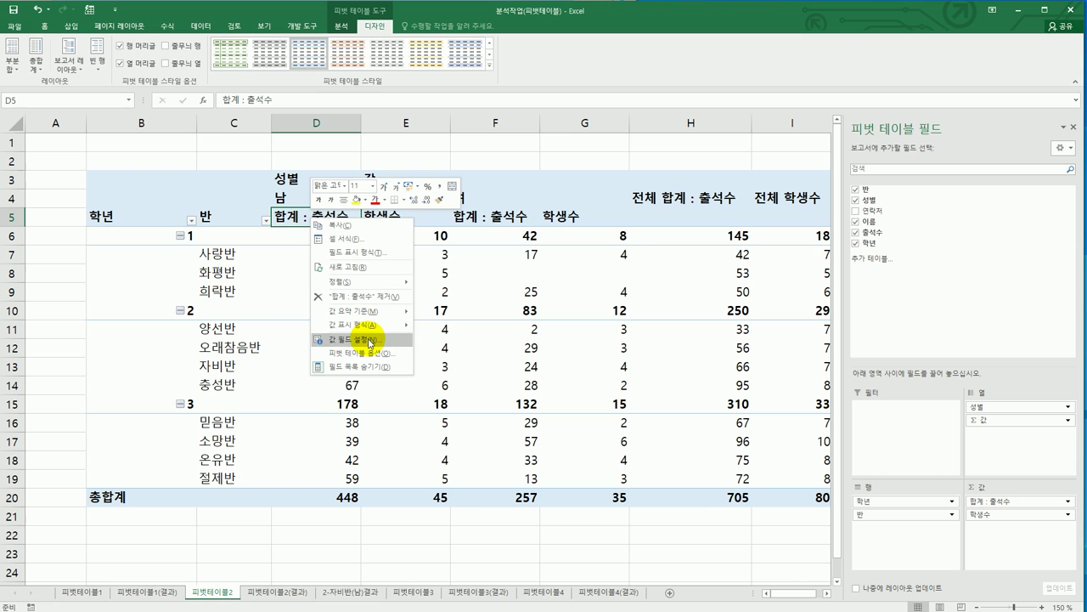
click(286, 216)
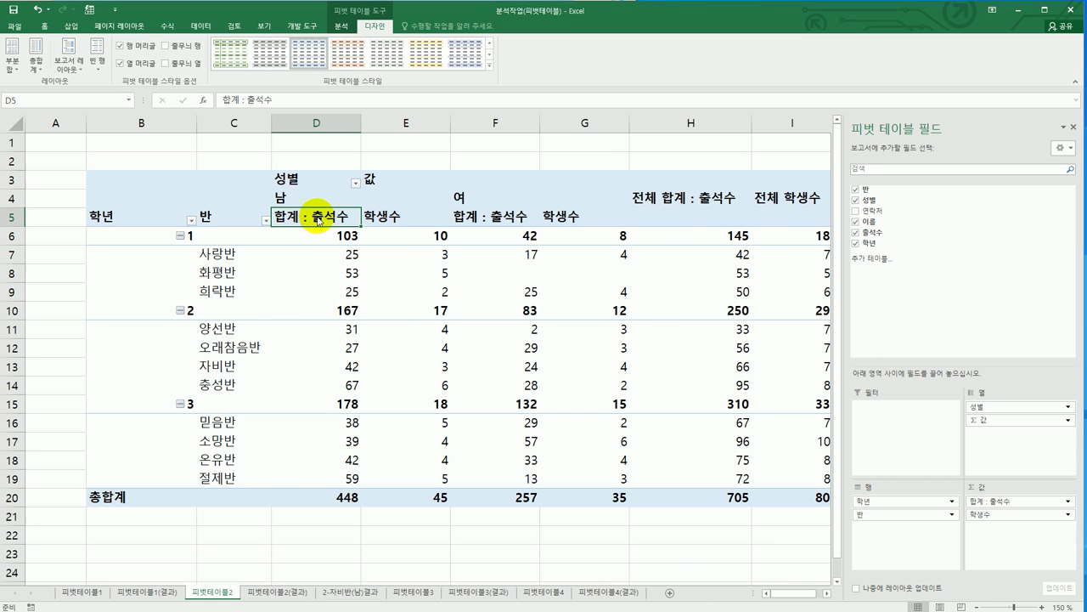
double_click(317, 218)
drag(744, 178, 572, 252)
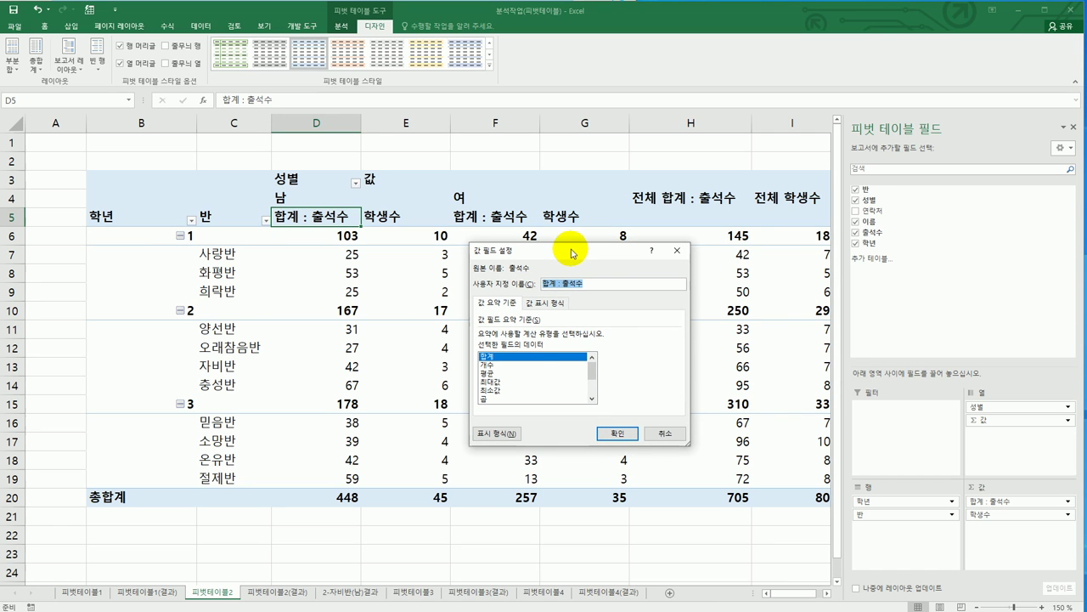
click(498, 432)
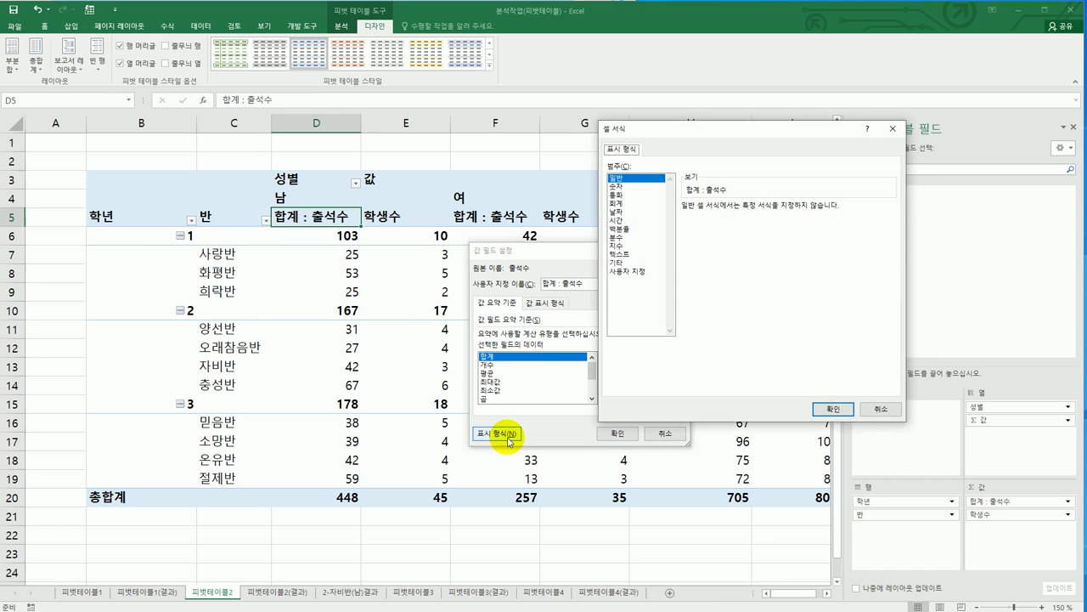
click(627, 186)
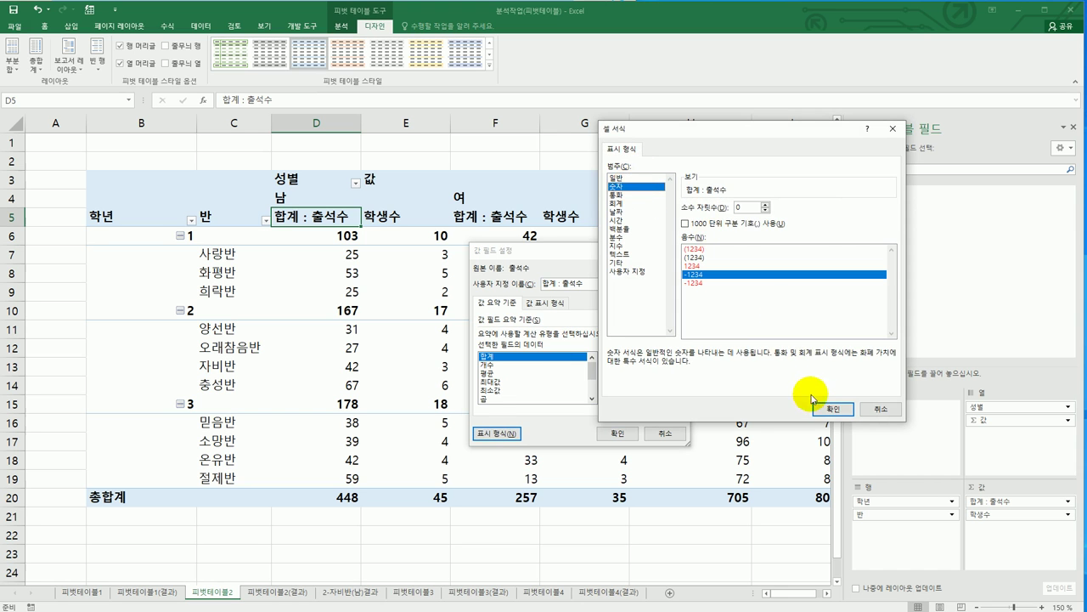
click(825, 407)
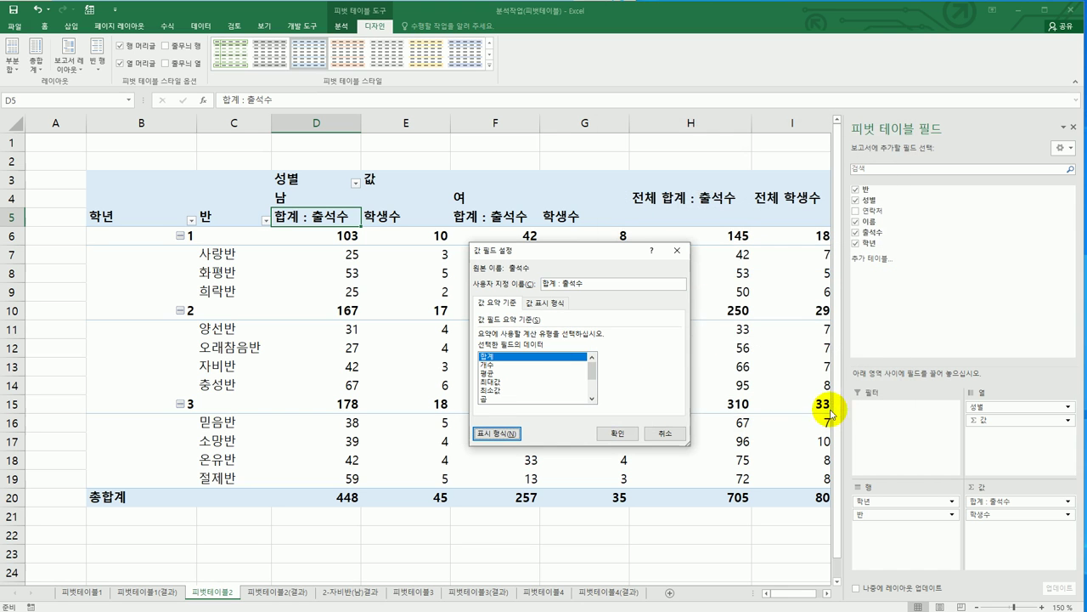
click(618, 435)
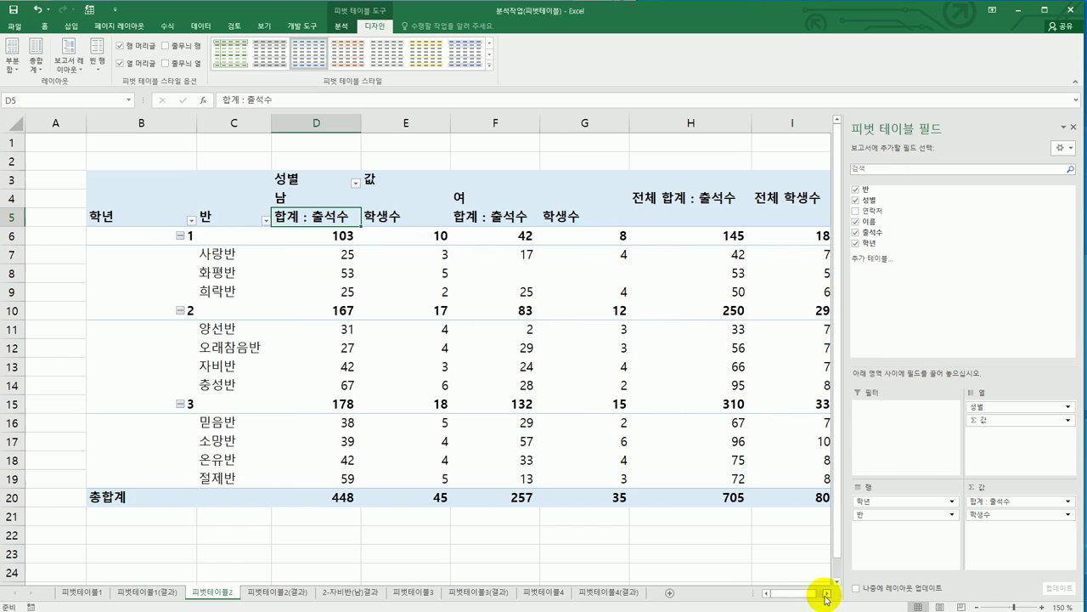
Check the target layout in the exercise document and show all subtotals at the bottom of each group
click(826, 599)
click(782, 597)
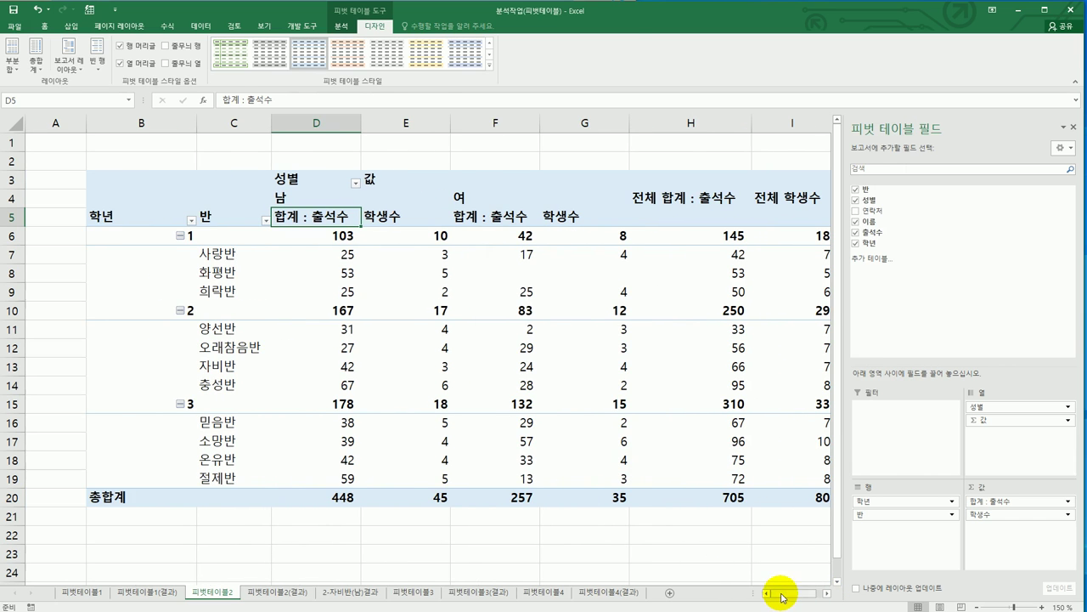
key(alt+Tab)
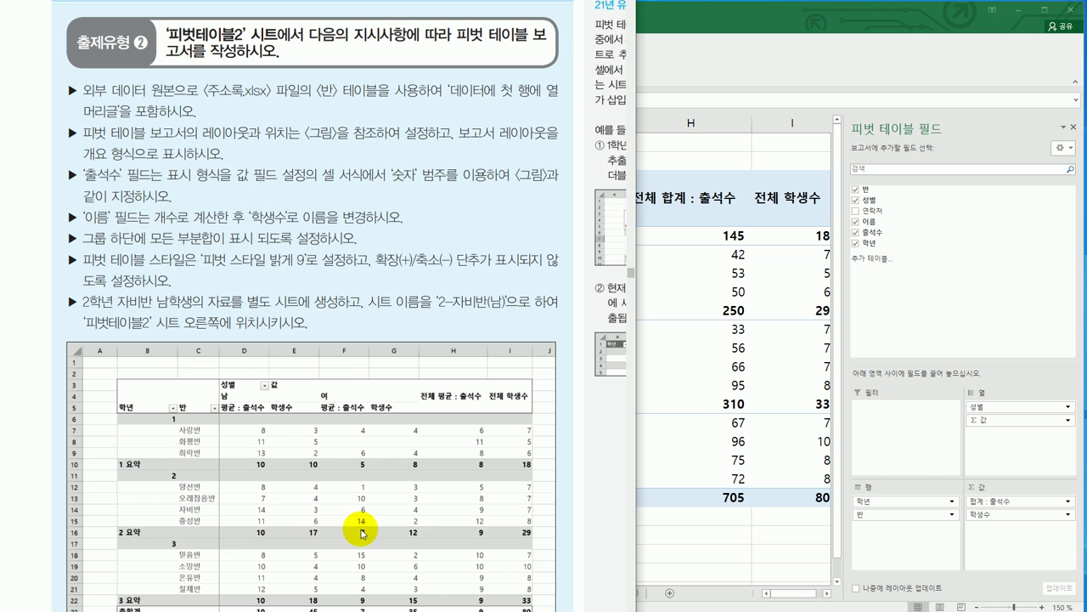
key(alt+Tab)
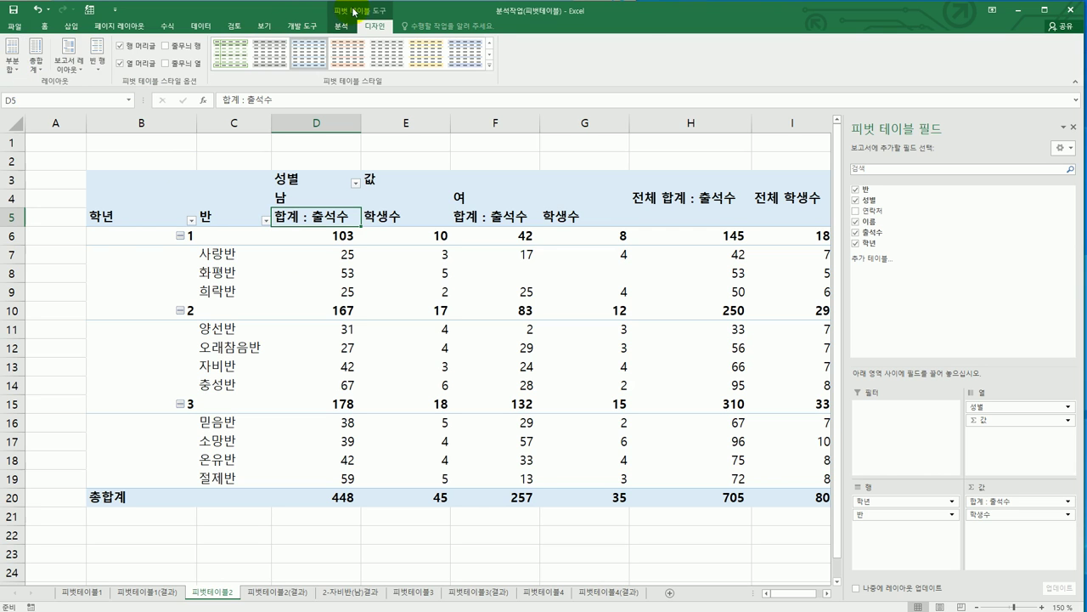
click(13, 70)
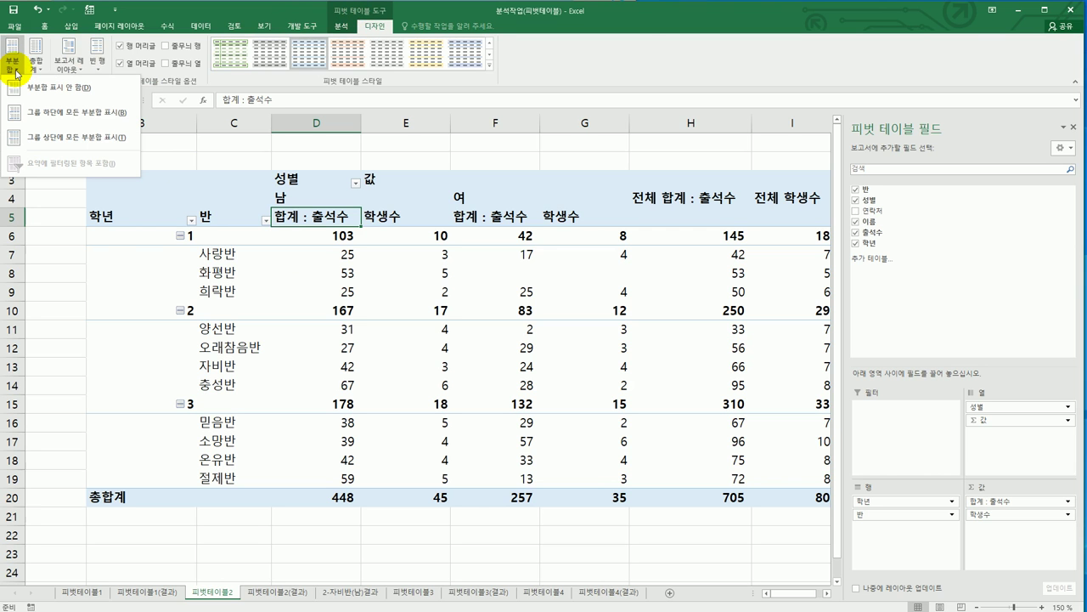
click(40, 114)
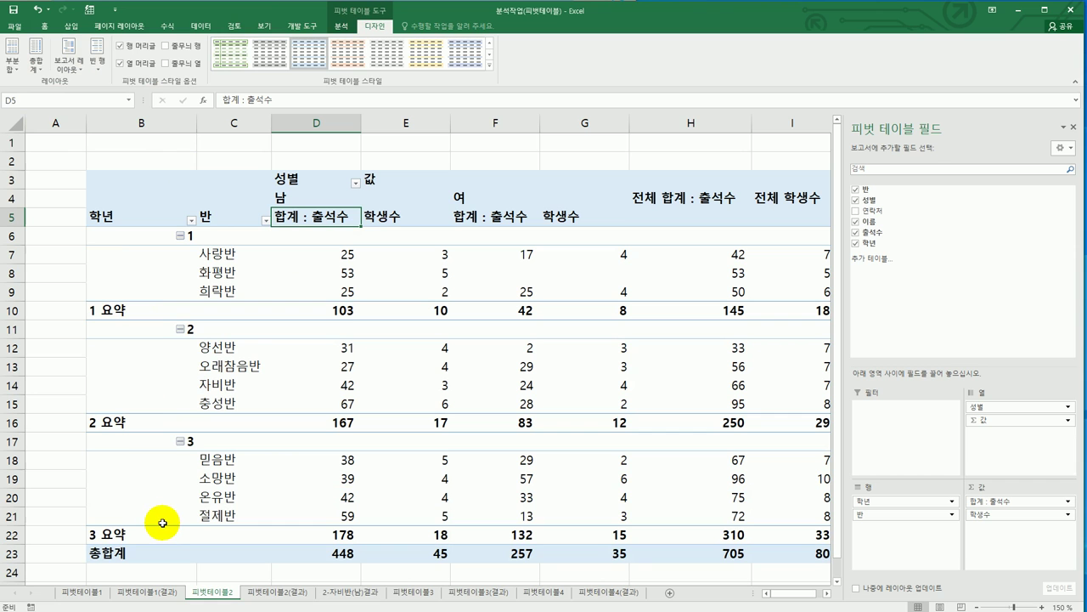
Consult the exercise instructions for the required style and apply 피벗 스타일 밝게 9 to the pivot table
key(alt+Tab)
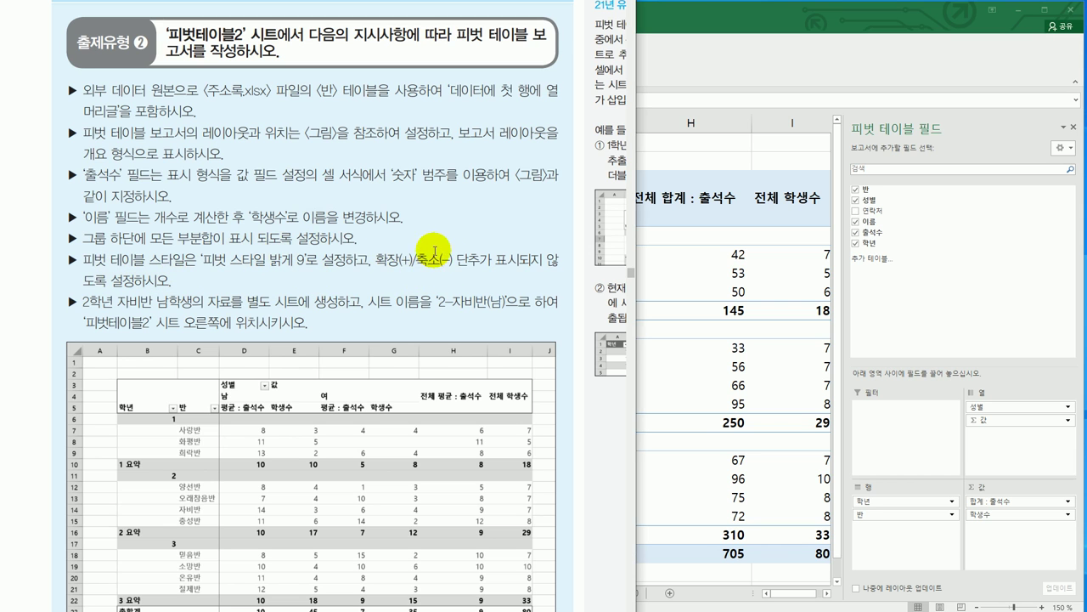
click(717, 263)
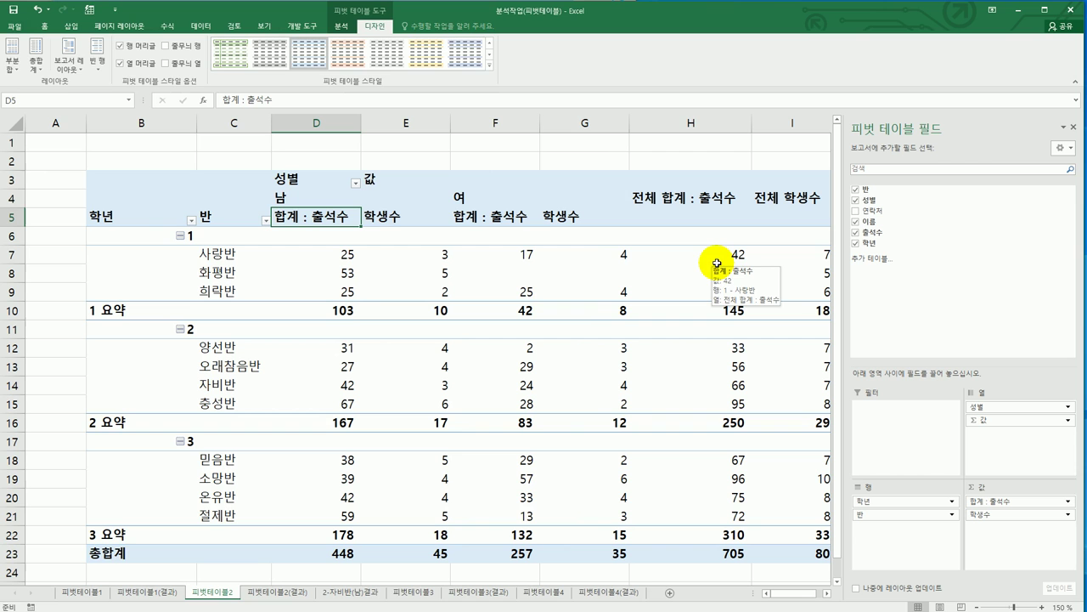
click(490, 65)
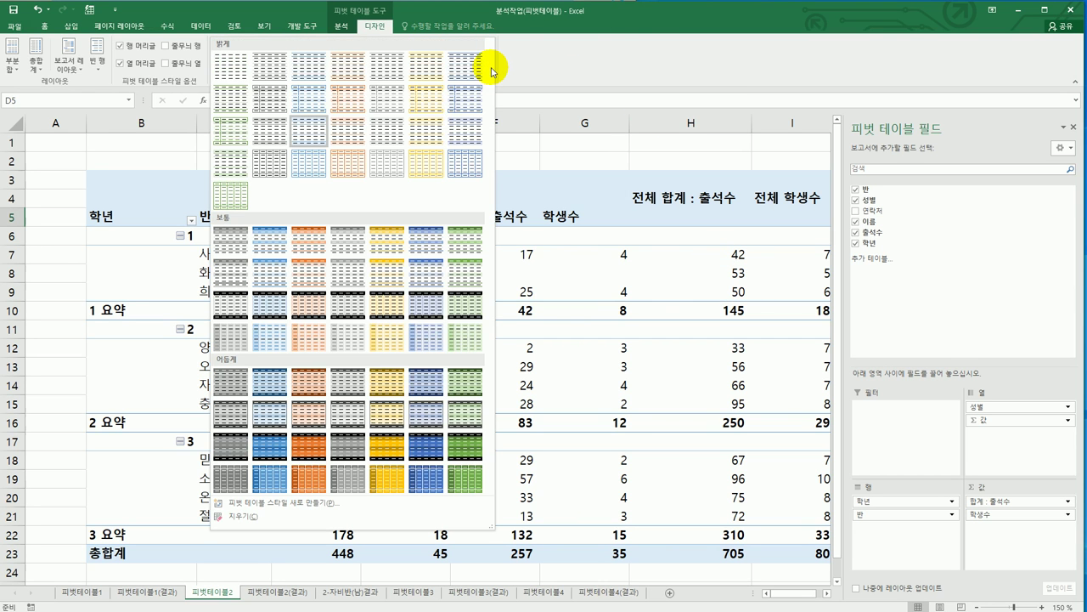
click(321, 108)
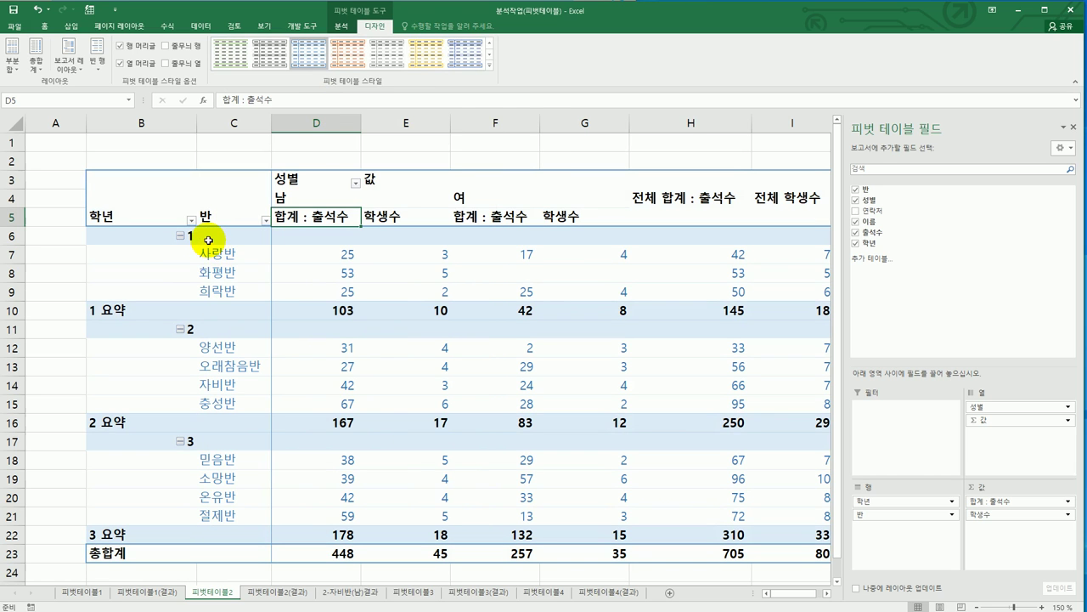
Hide the pivot table's expand/collapse (+/-) buttons and close the pivot table field list
click(340, 31)
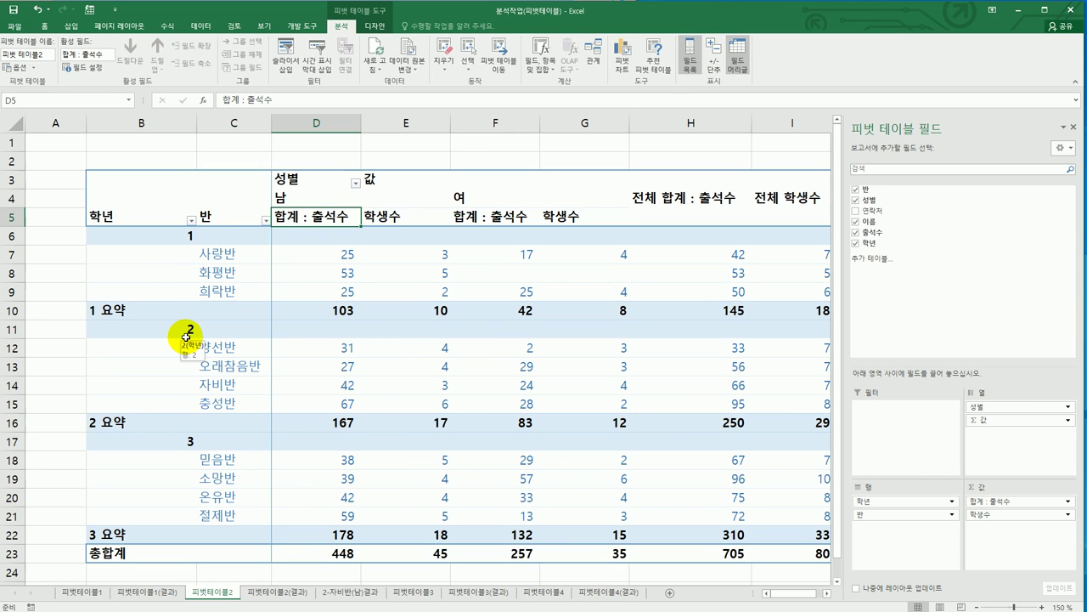
key(alt+Tab)
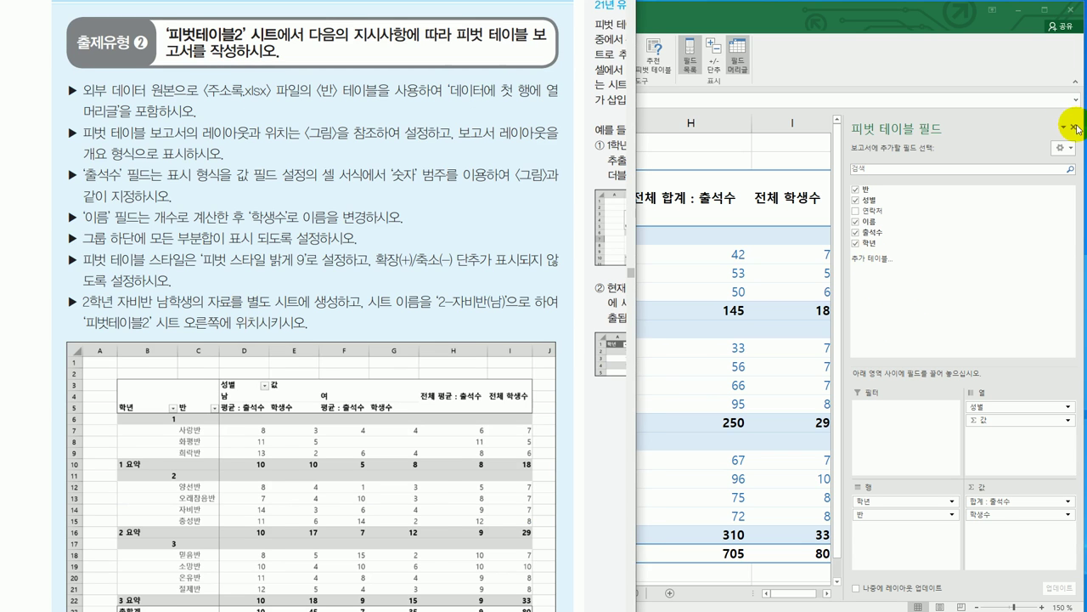
key(alt+Tab)
click(1072, 128)
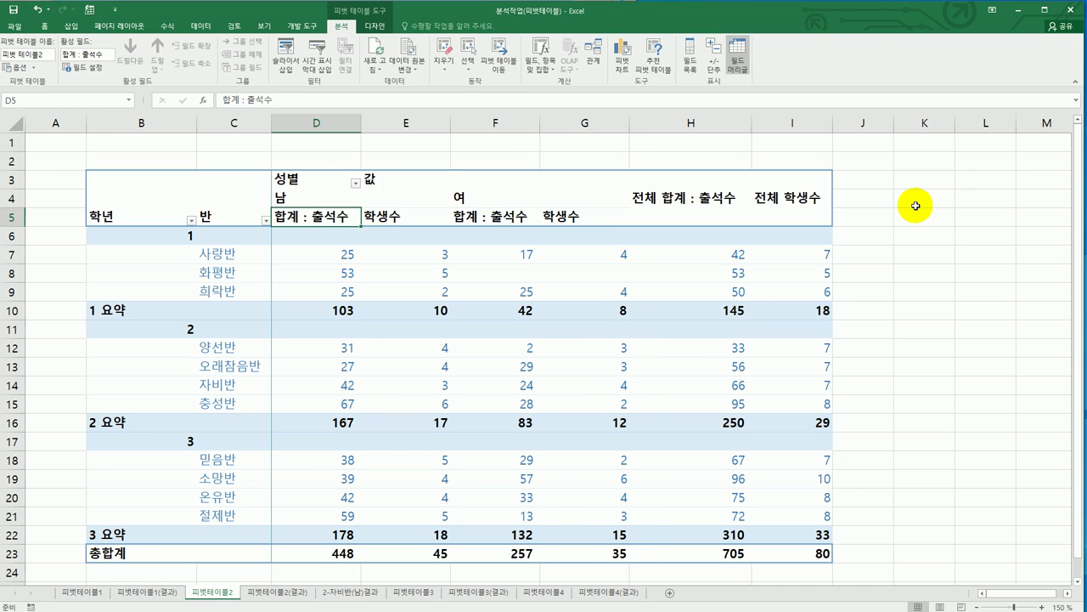
As the last exercise instruction requires, extract the detail records of the male students in grade 2 자비반 to a new sheet
mouse_move(489, 356)
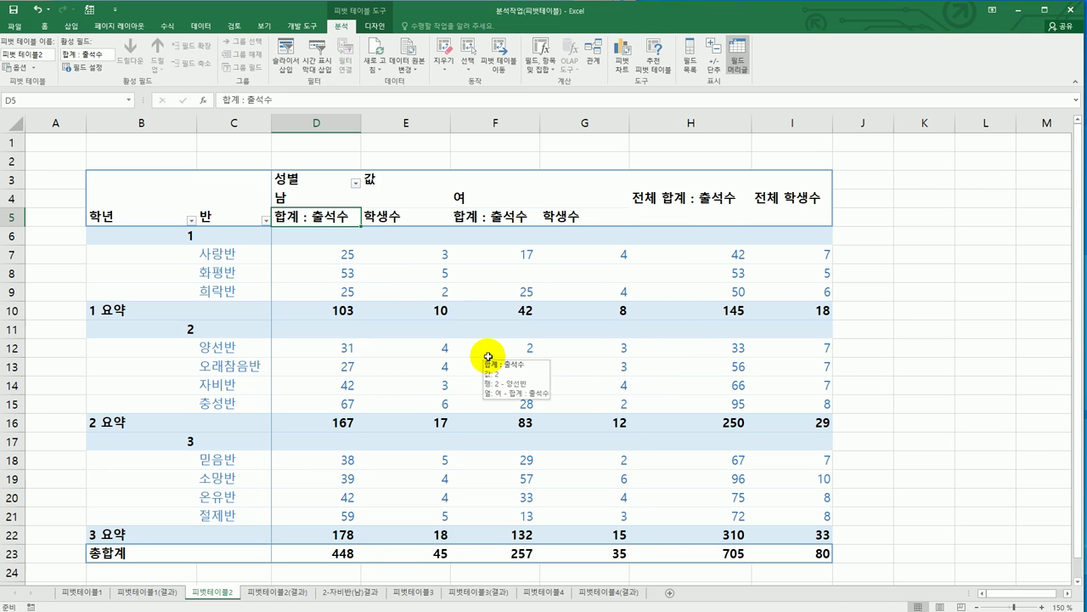
key(alt+Tab)
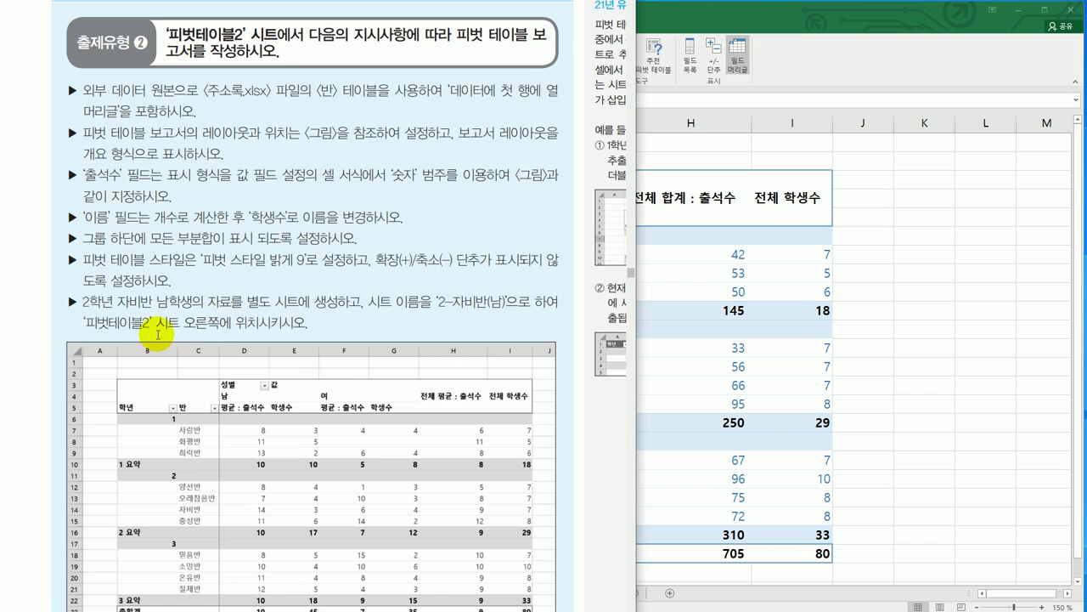
scroll(159, 331, down, 2)
scroll(159, 330, down, 3)
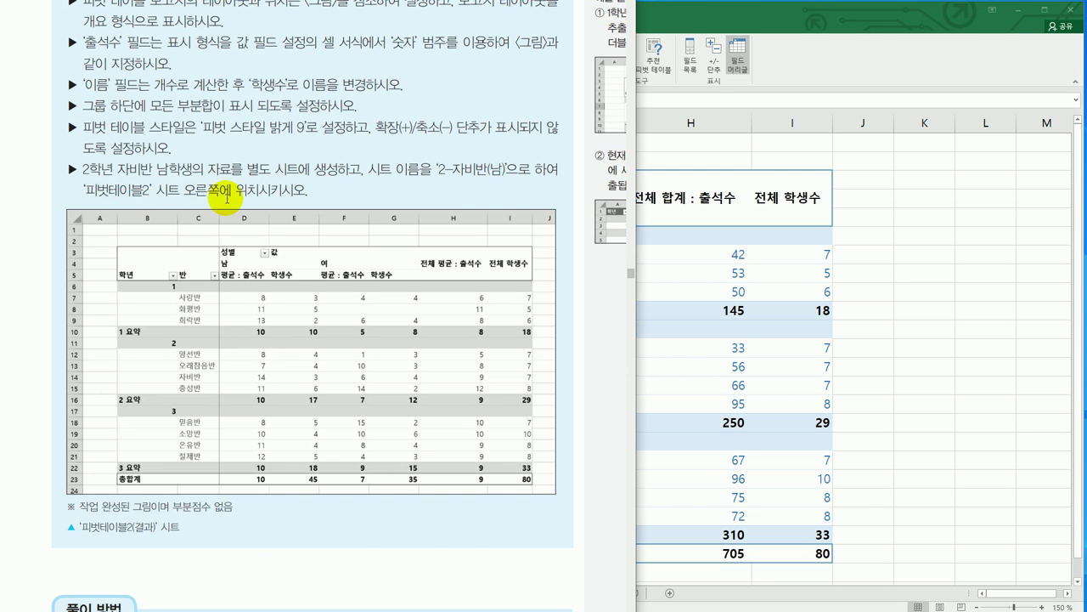
key(alt+Tab)
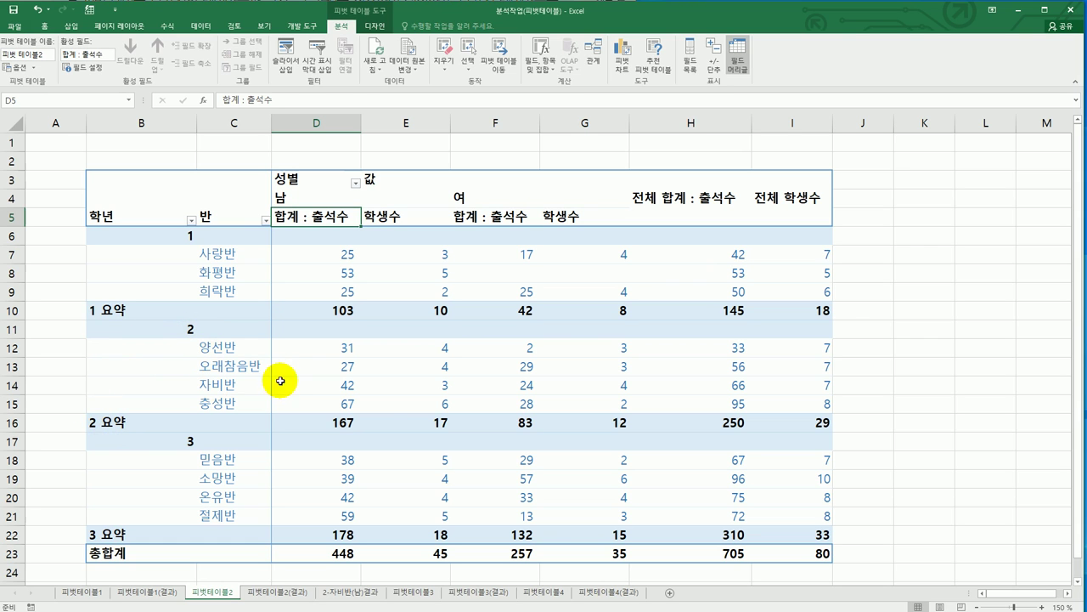
click(333, 387)
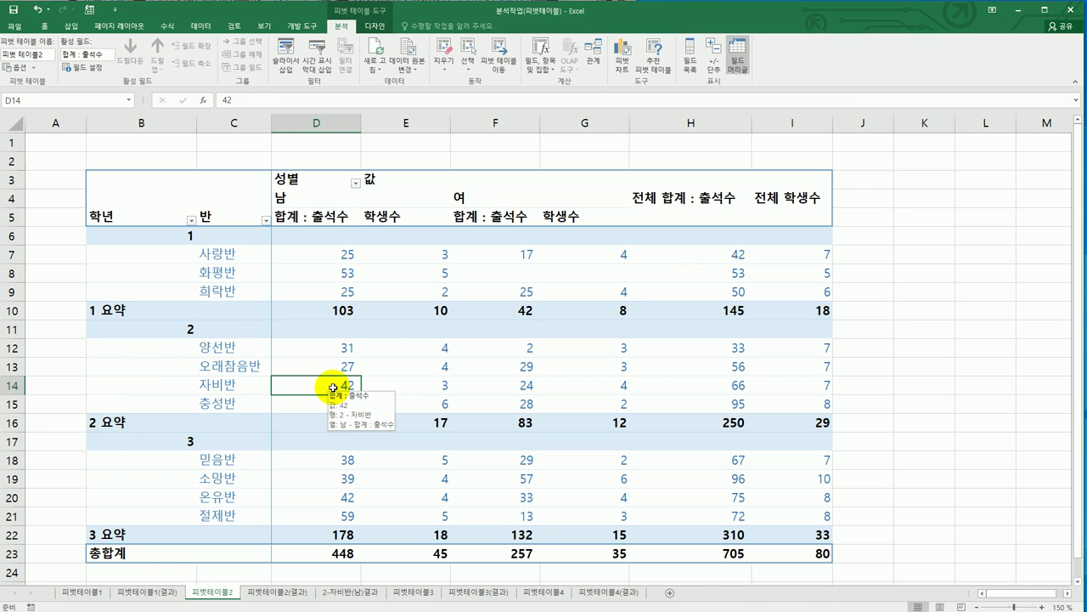
double_click(333, 388)
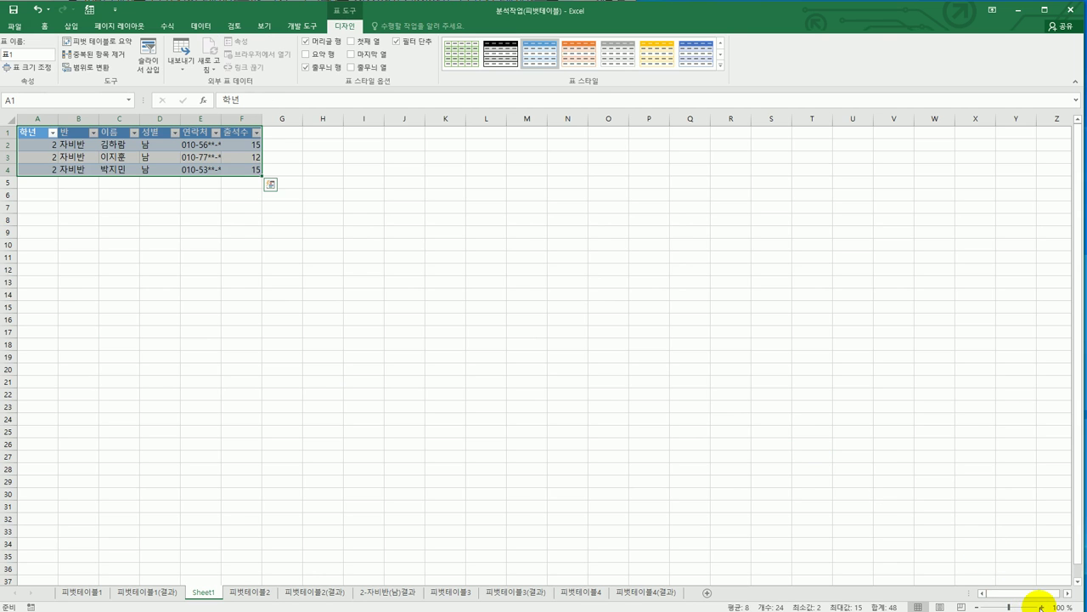
Widen the 연락처 column of the extracted table to fit its contents
click(1040, 607)
click(1041, 606)
click(1041, 606)
click(1040, 607)
click(1041, 607)
click(1041, 607)
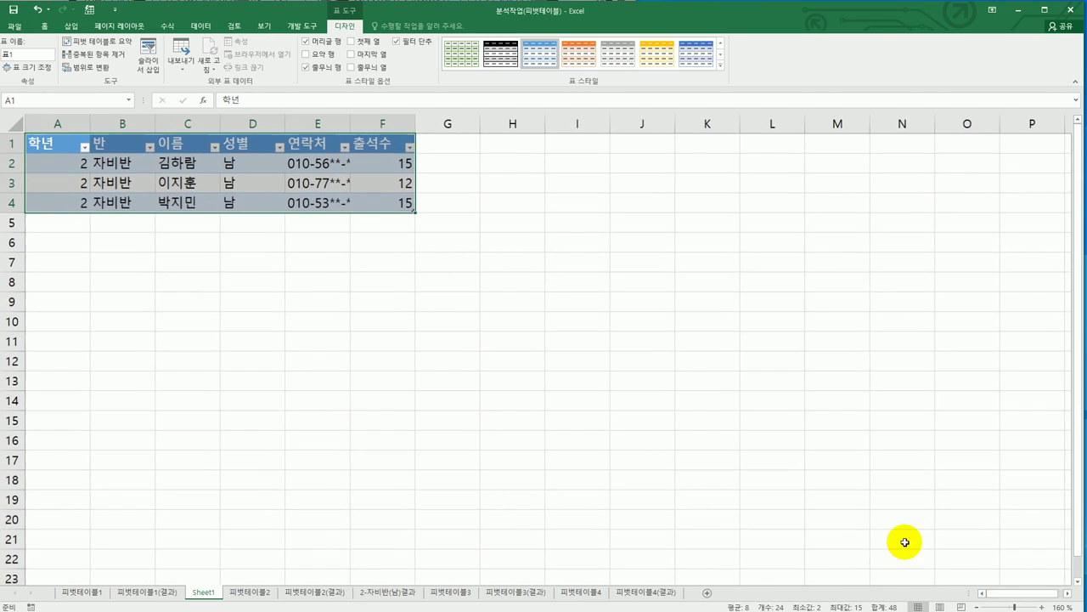
click(594, 383)
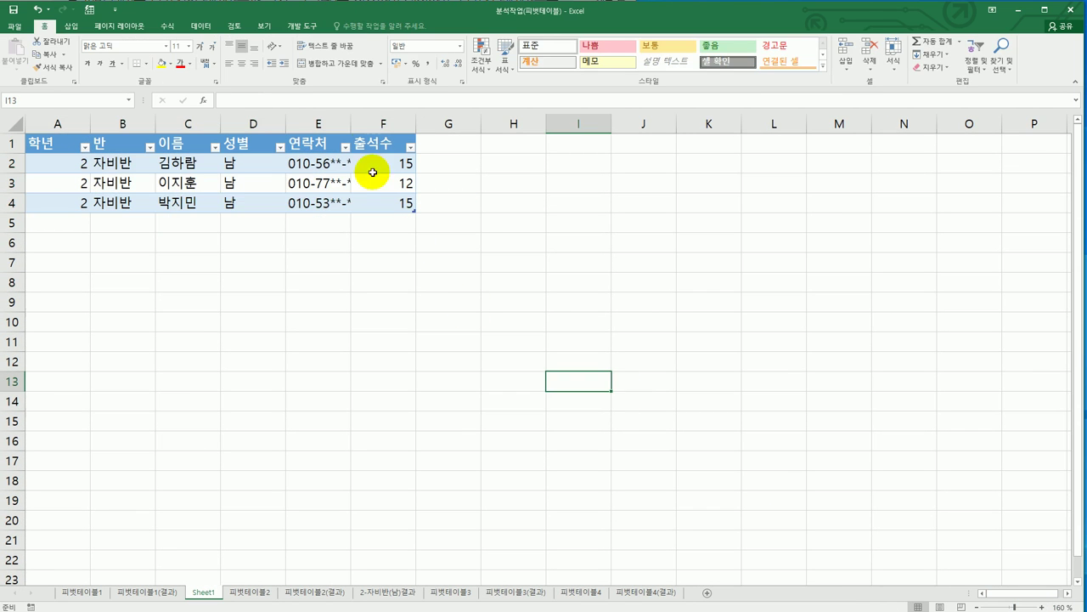
double_click(351, 118)
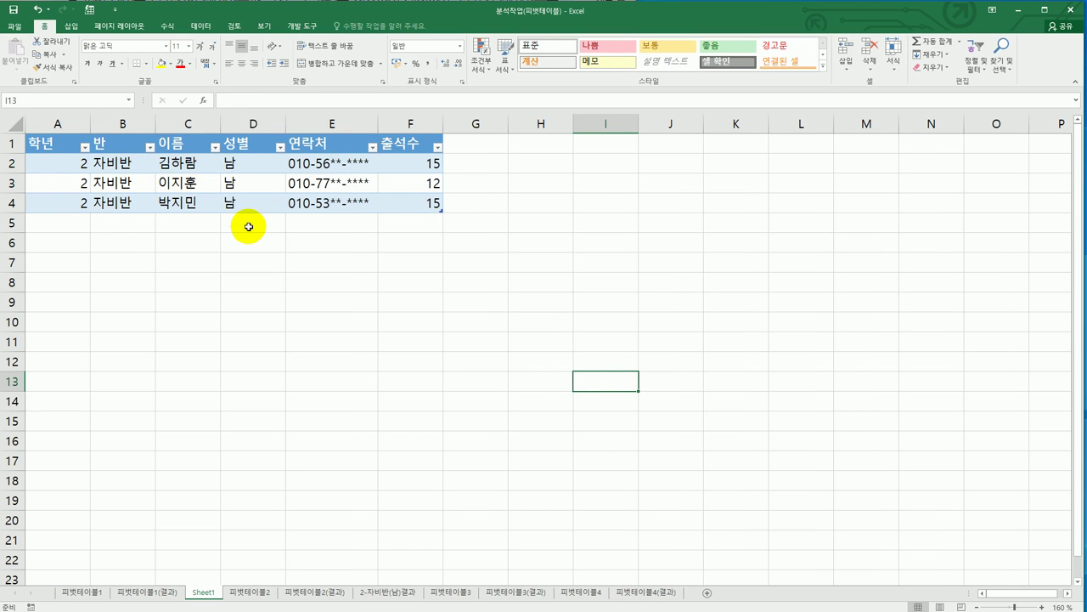
Widen the 연락처 column slightly more and rename the extracted data sheet to 2-자비반(남)
drag(381, 124, 394, 124)
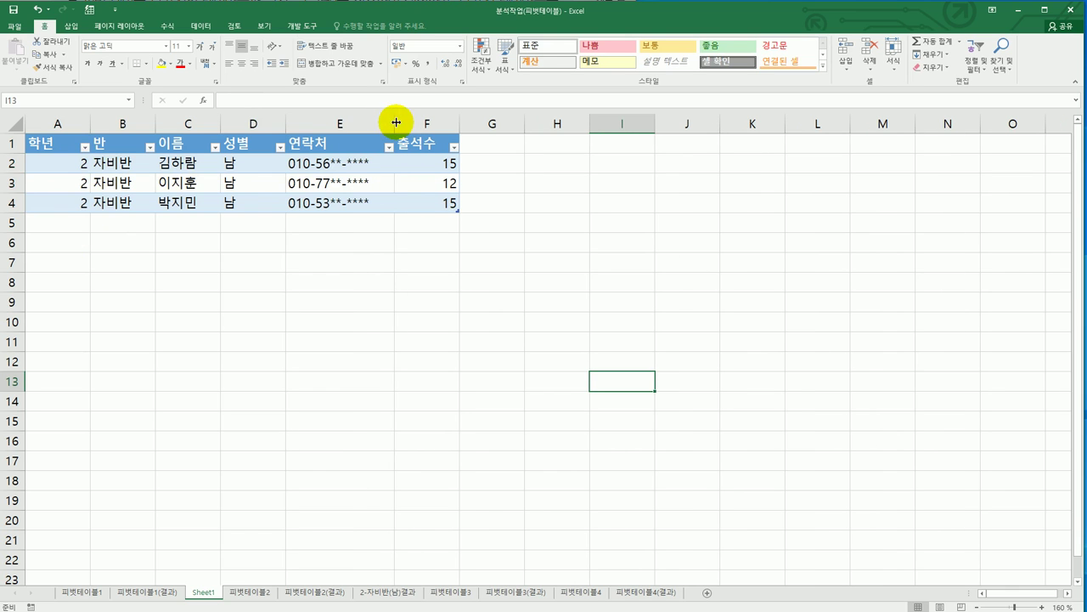
double_click(208, 593)
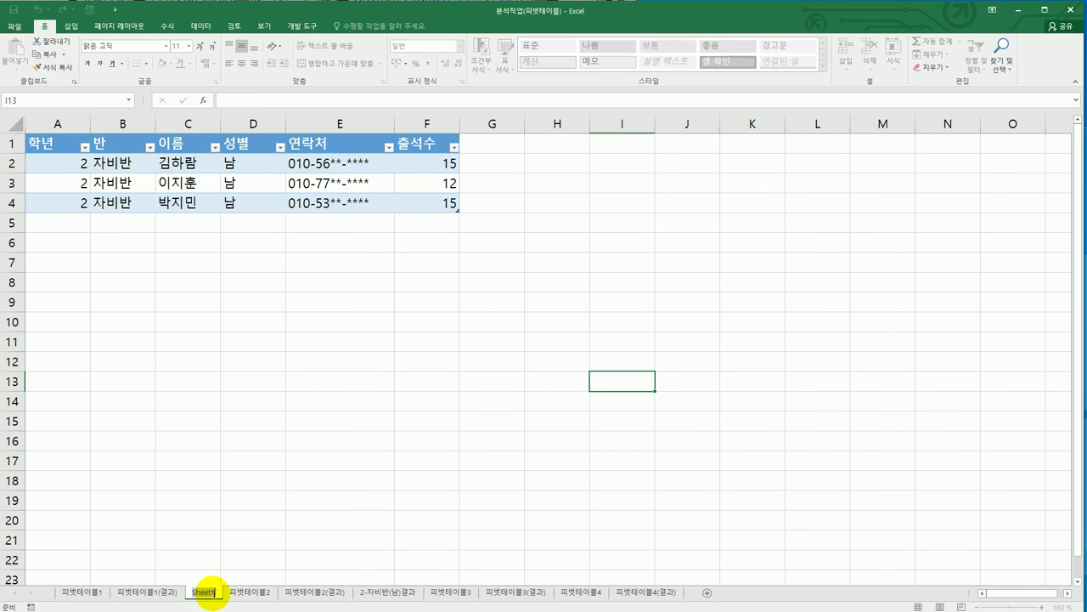
text(2-자비반)
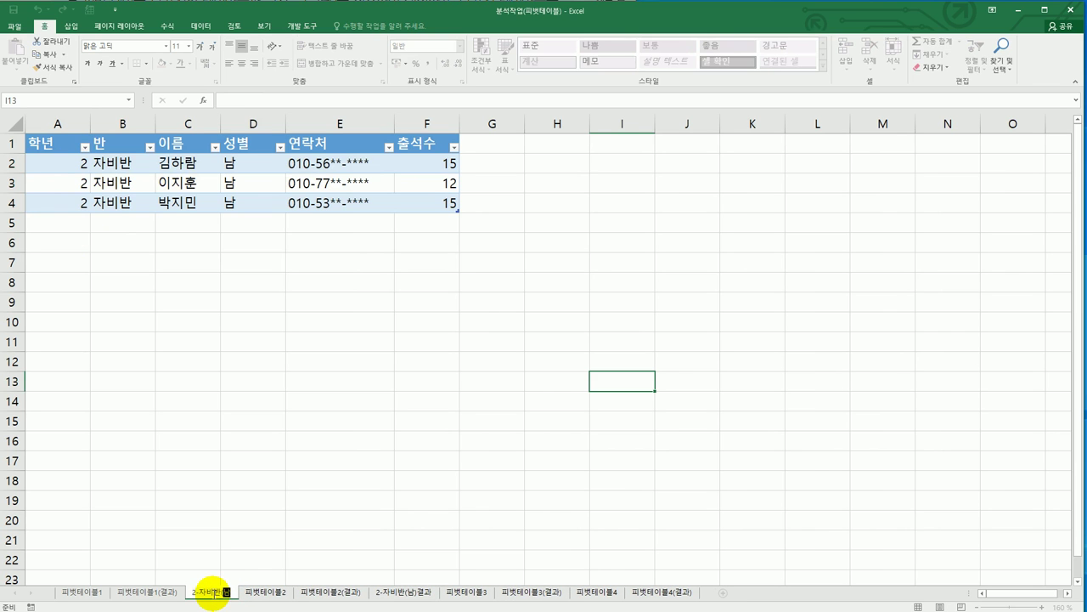
text((남))
key(Return)
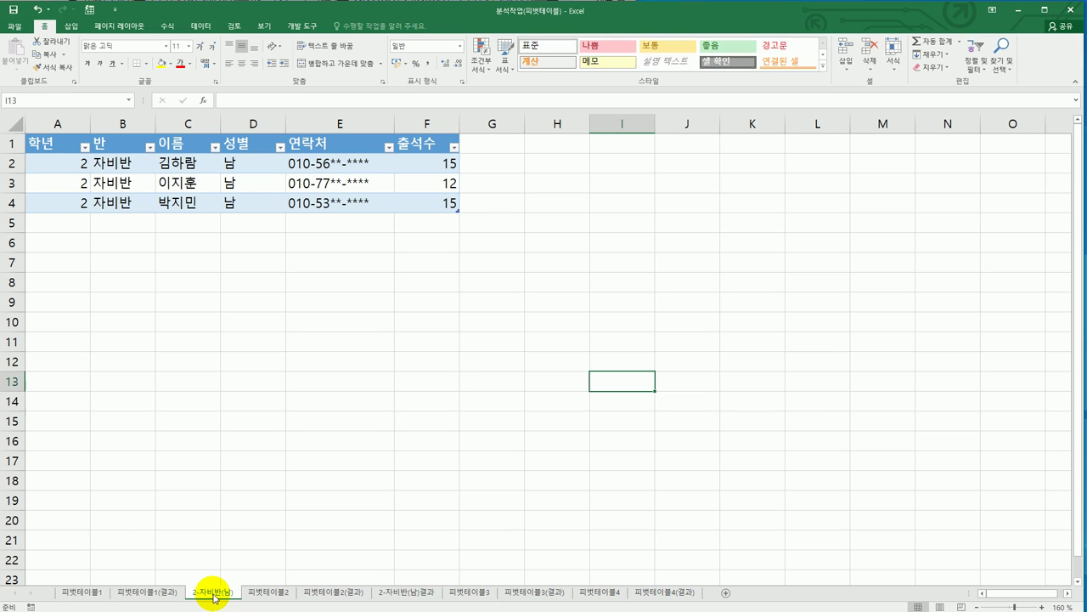
Move the 2-자비반(남) sheet so that it directly follows the 피벗테이블2 sheet
click(257, 592)
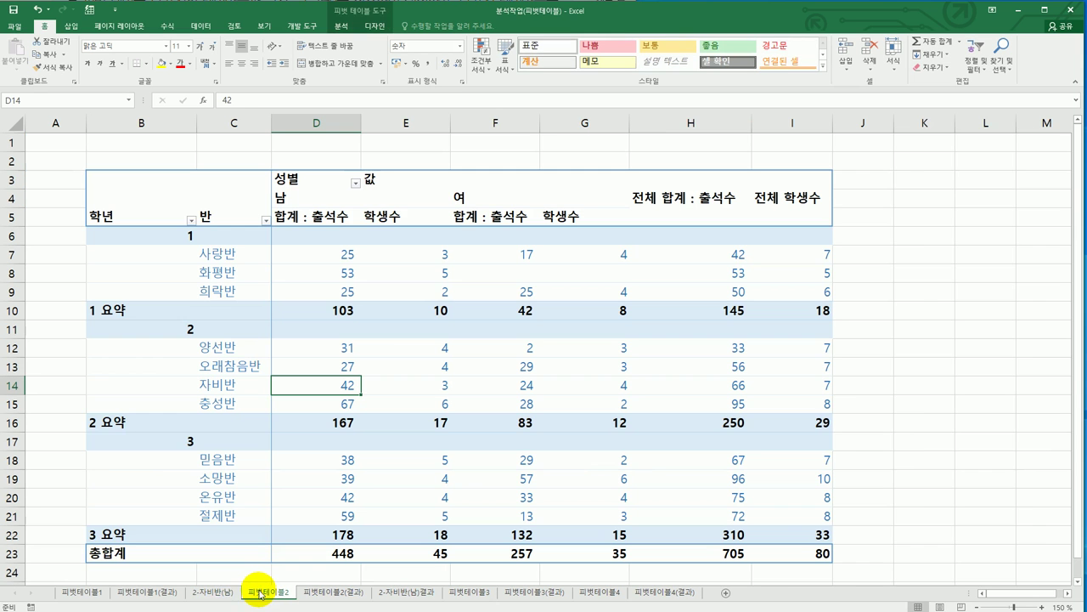
click(215, 592)
mouse_move(216, 594)
mouse_down()
mouse_move(287, 565)
mouse_move(302, 586)
mouse_up()
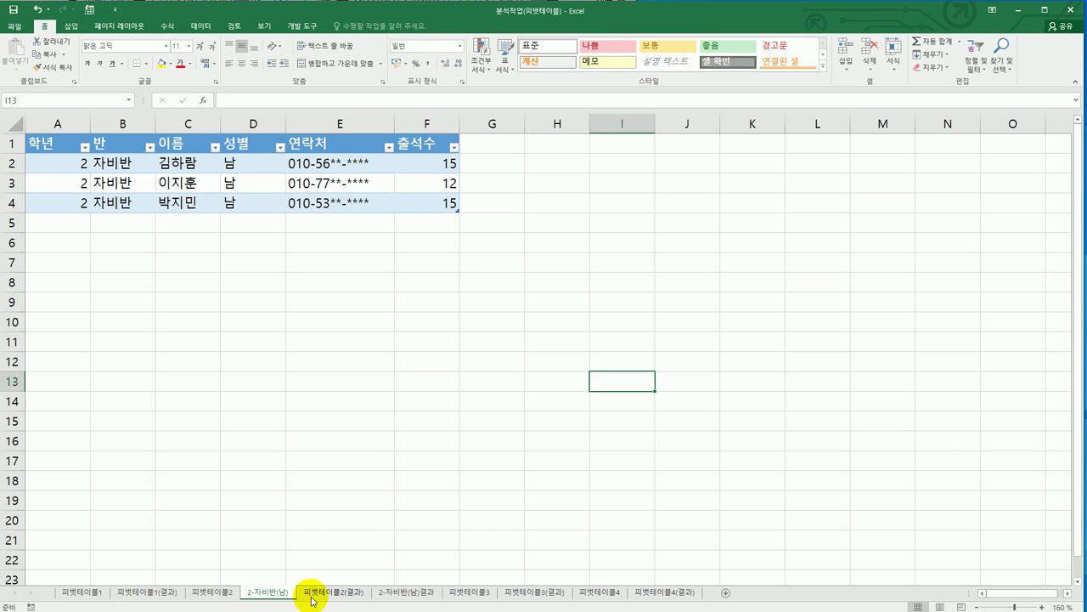
click(208, 594)
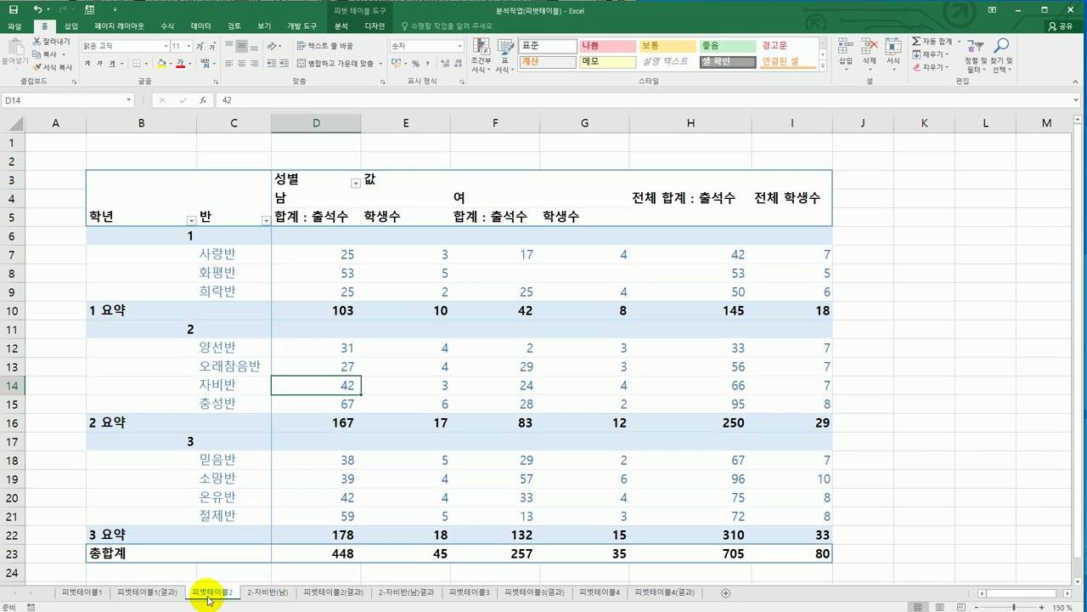
click(255, 594)
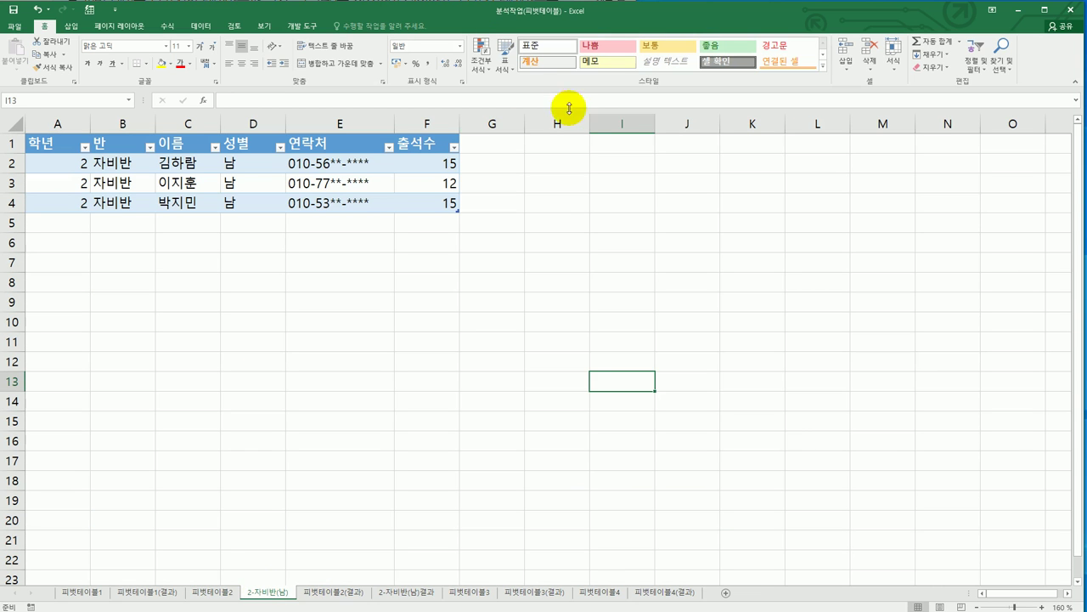
Compare the 피벗테이블2 and 2-자비반(남) sheets with their reference sheets 피벗테이블2(결과) and 2-자비반(남)결과
key(alt+Tab)
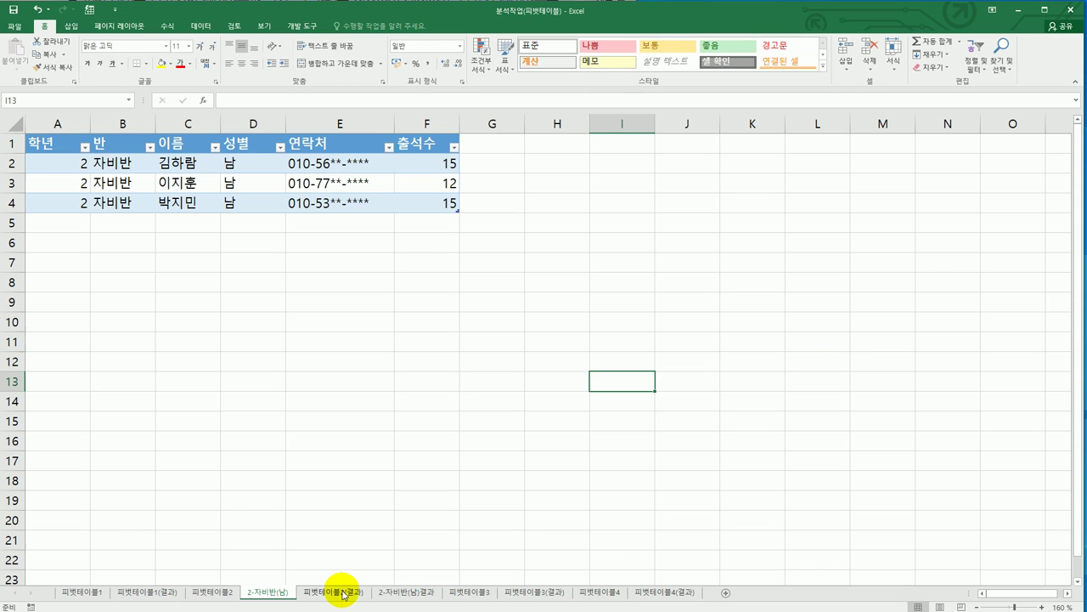
click(211, 593)
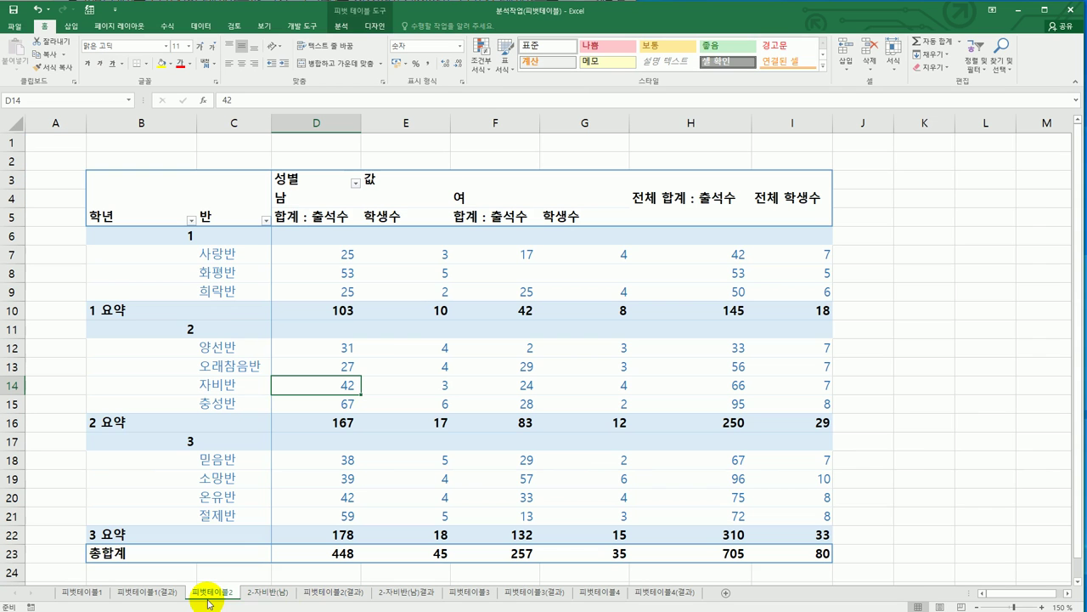
click(331, 600)
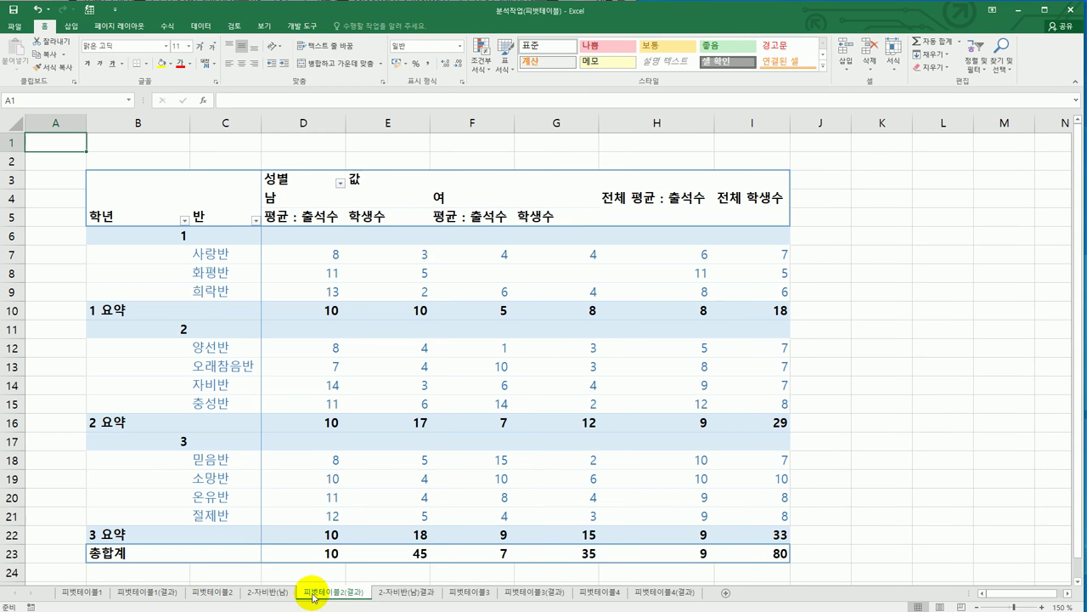
click(217, 592)
click(338, 598)
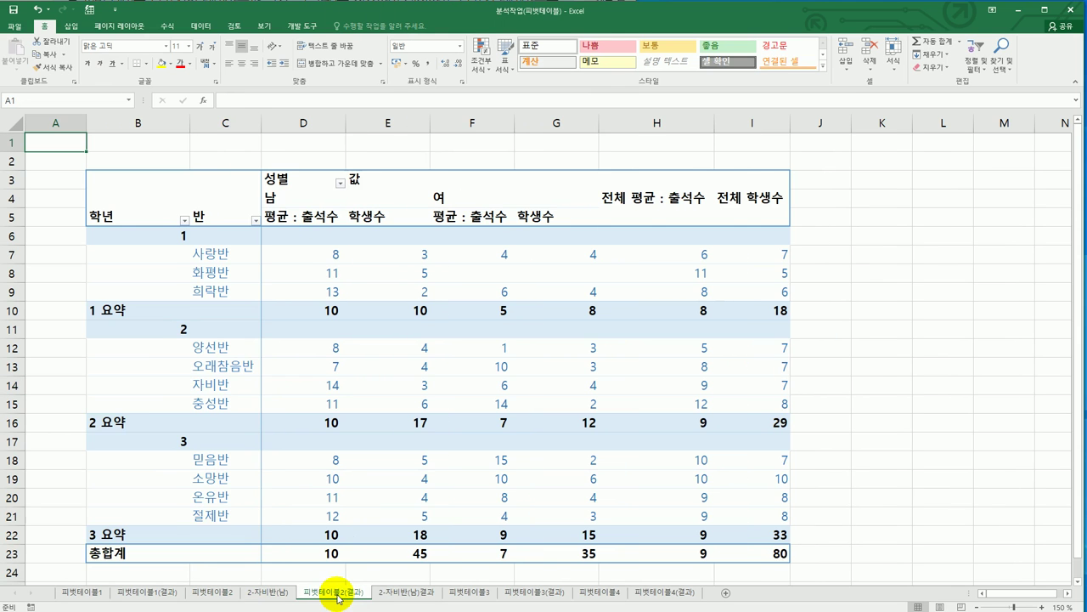
click(281, 593)
click(422, 602)
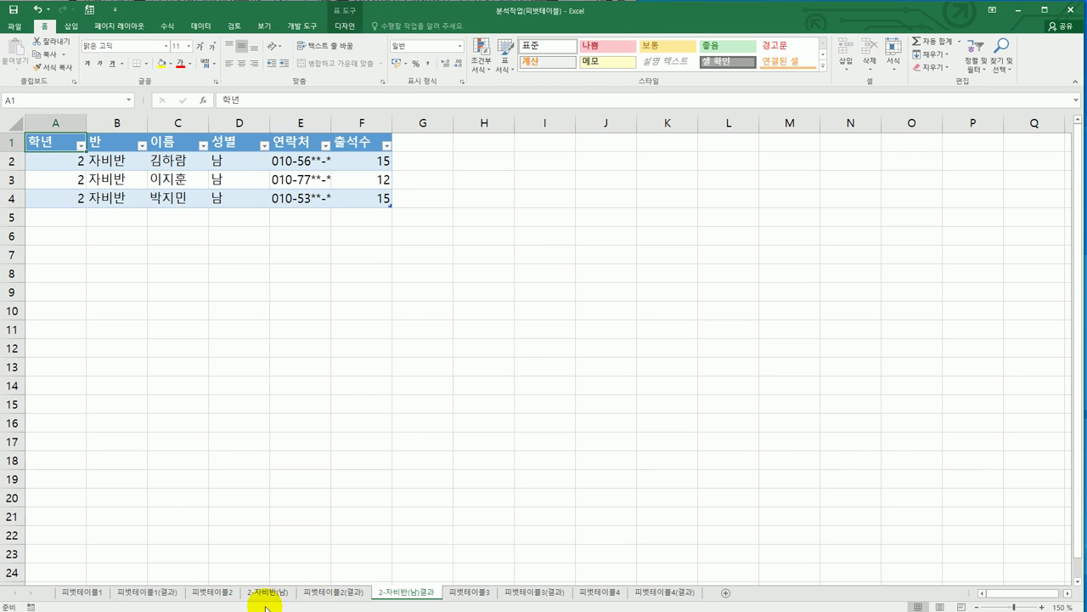
click(221, 592)
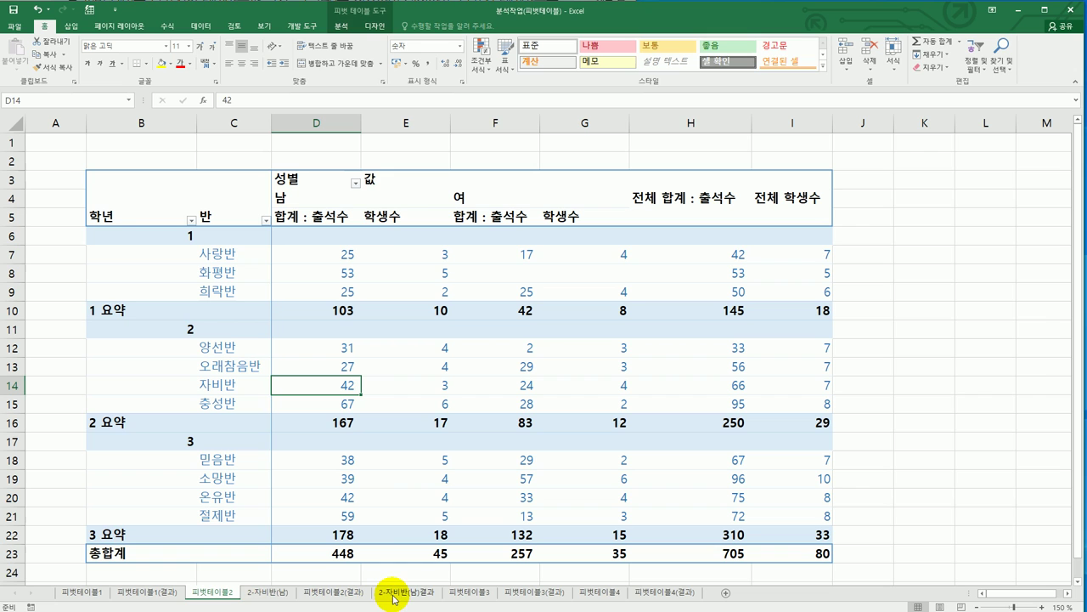
click(277, 592)
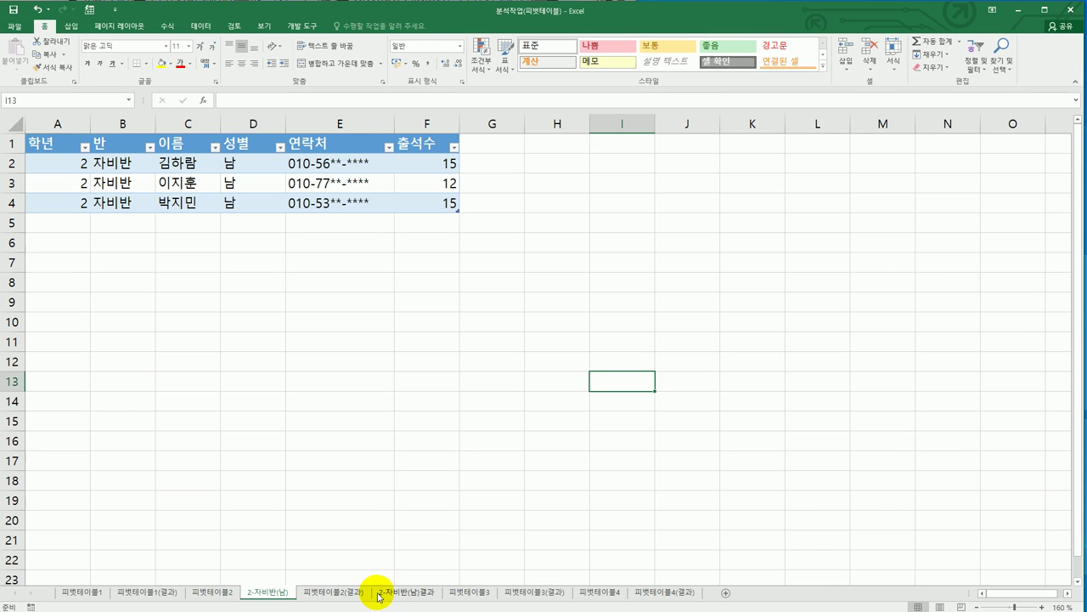
Open the empty 피벗테이블3 sheet and read the instructions for exercise type 3 in the textbook document
click(467, 592)
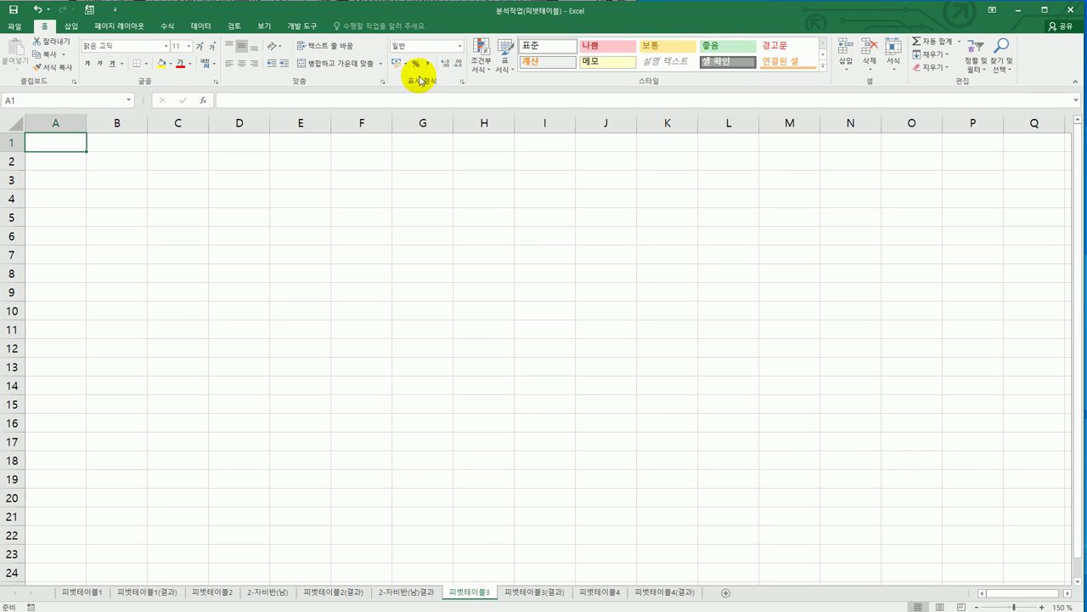
key(alt+Tab)
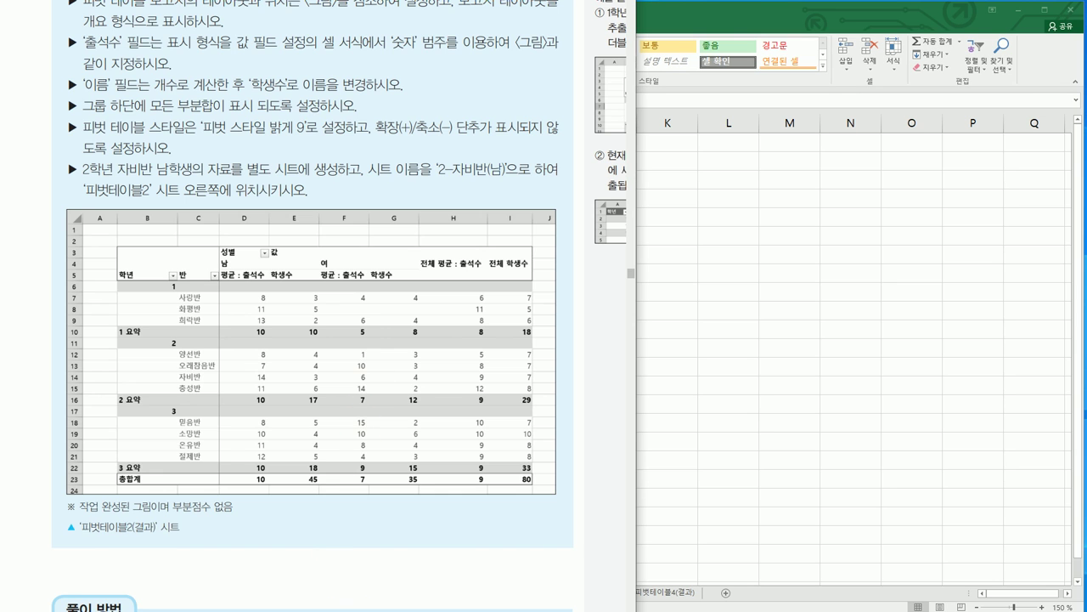
scroll(358, 607, down, 5)
scroll(357, 607, down, 15)
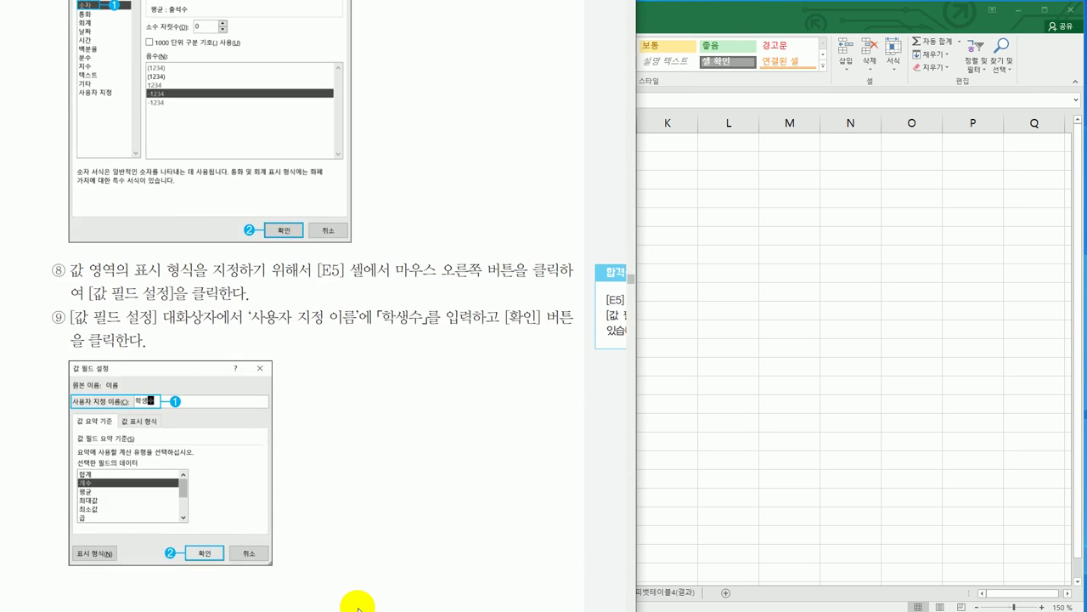
scroll(358, 607, down, 15)
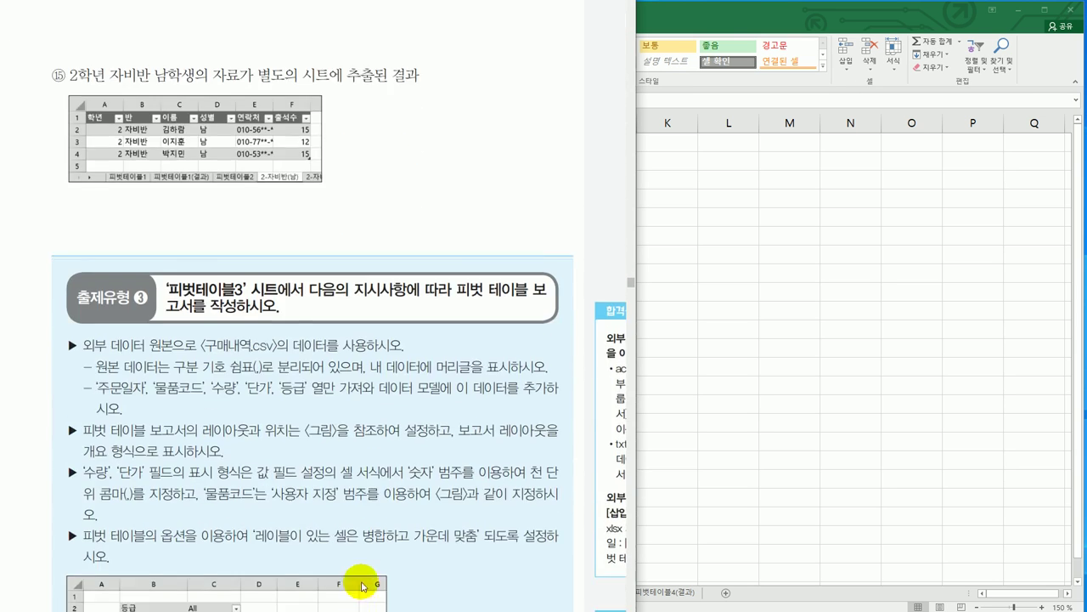
scroll(361, 586, down, 2)
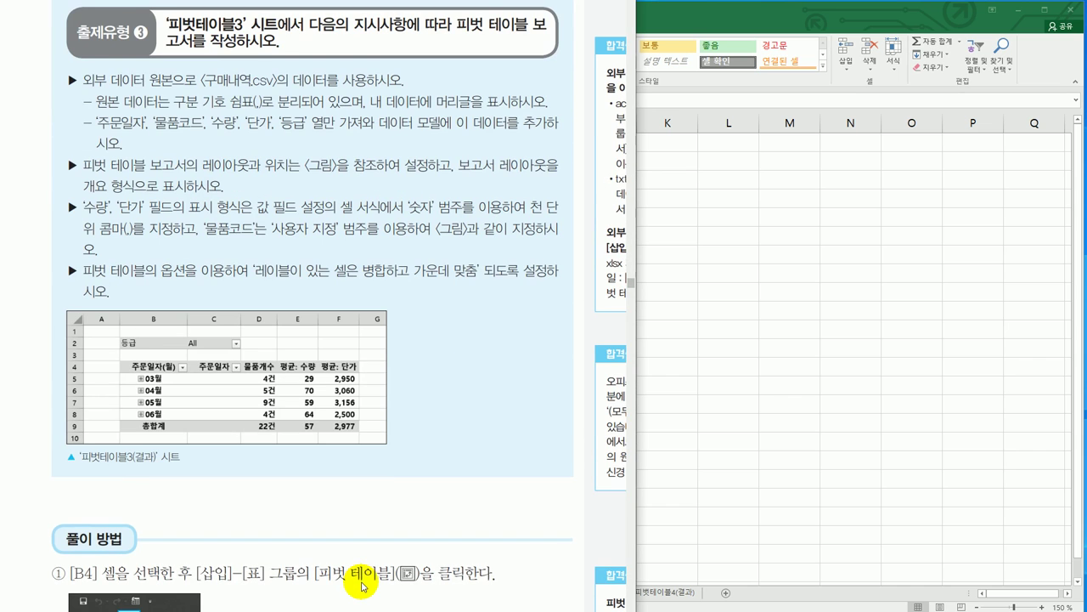
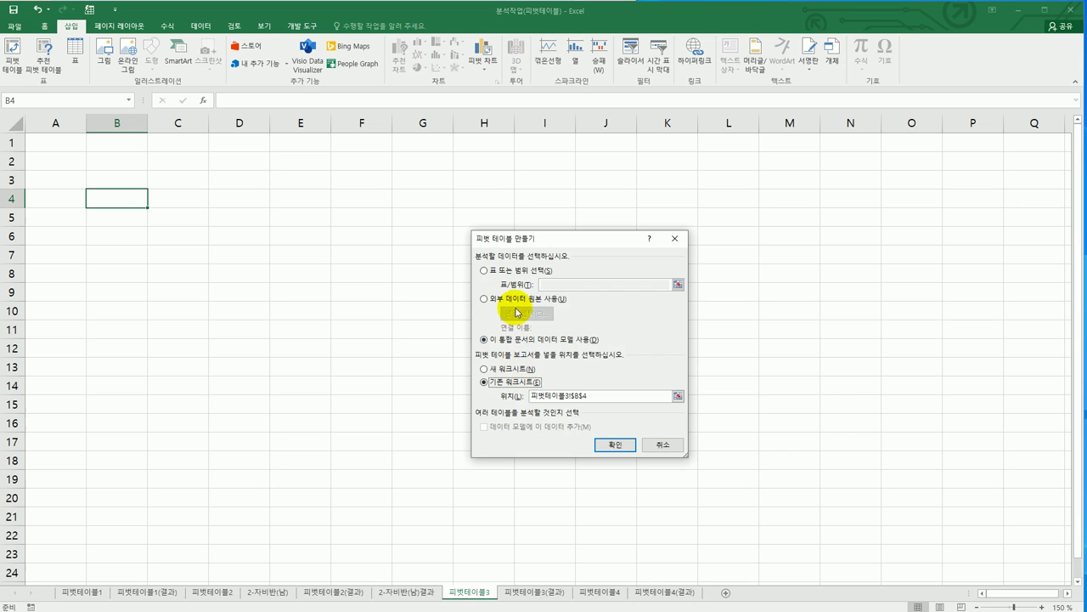
Set the new pivot table at cell B4 to use an external data source and add its data to the data model
click(503, 300)
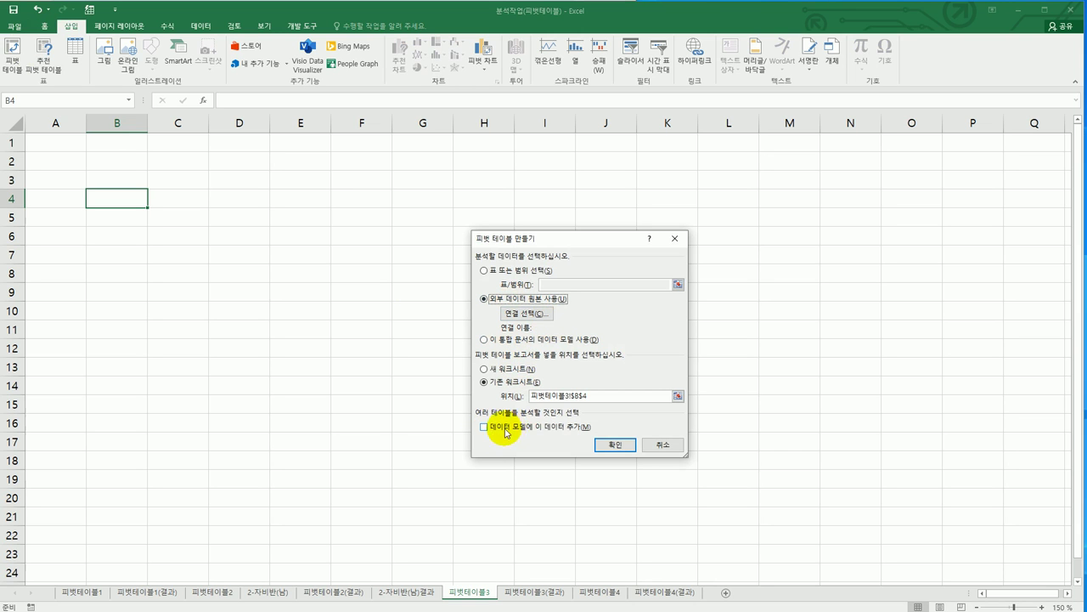
key(alt+Tab)
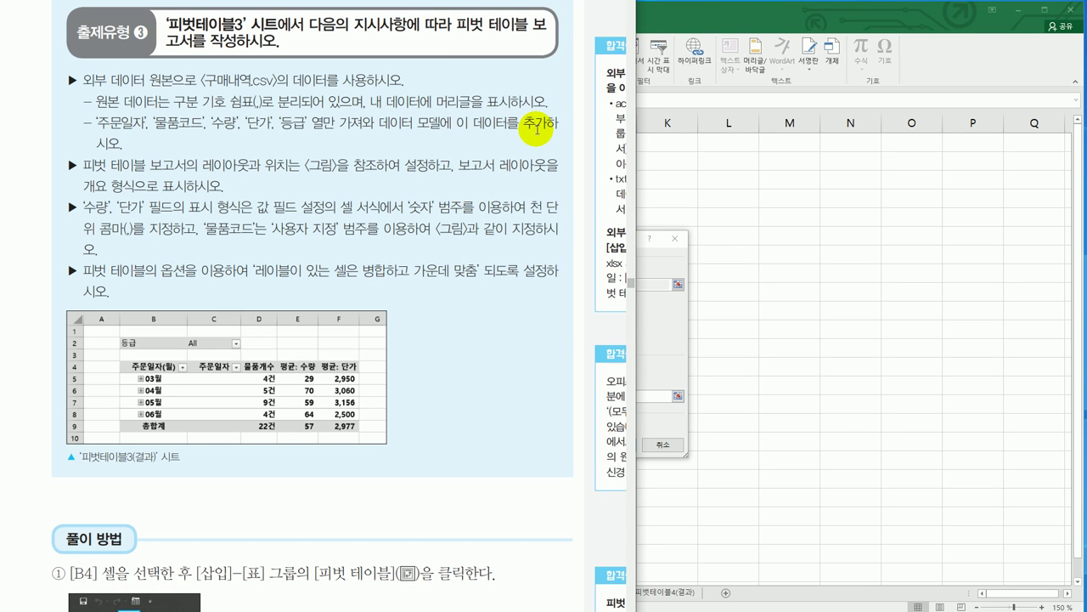
click(665, 313)
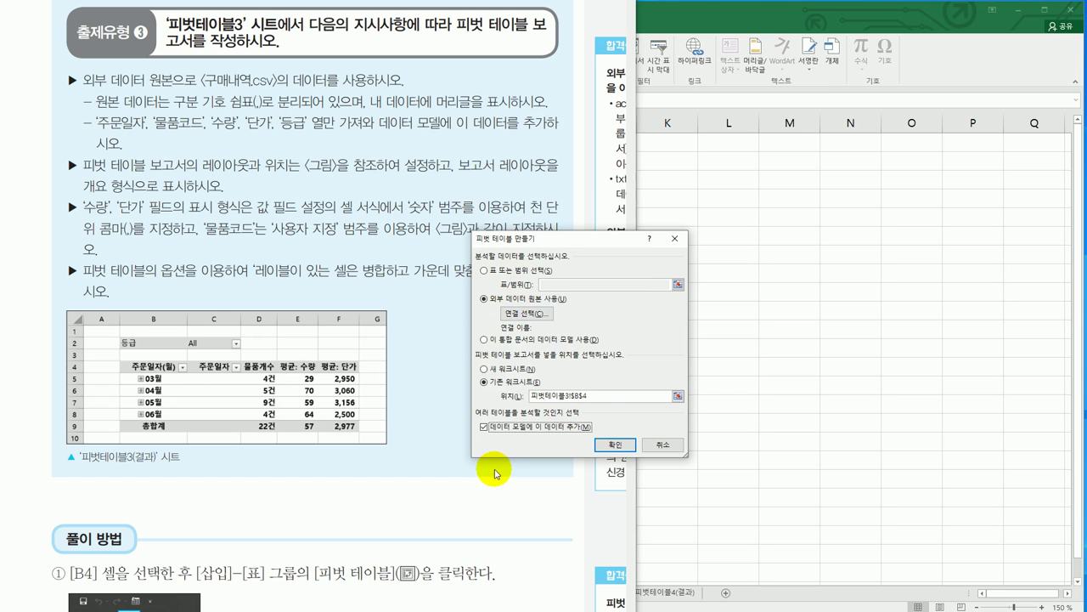
Choose 구매내역.csv from the C:\컴활1급\스프레드시트\이론 folder as the pivot table's external data connection
click(523, 314)
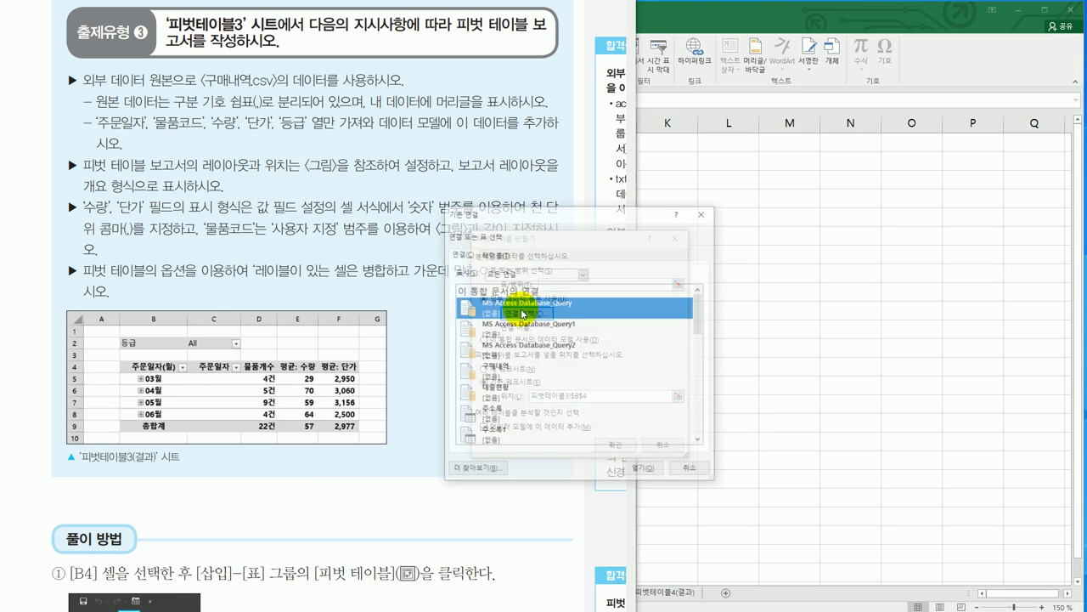
click(475, 472)
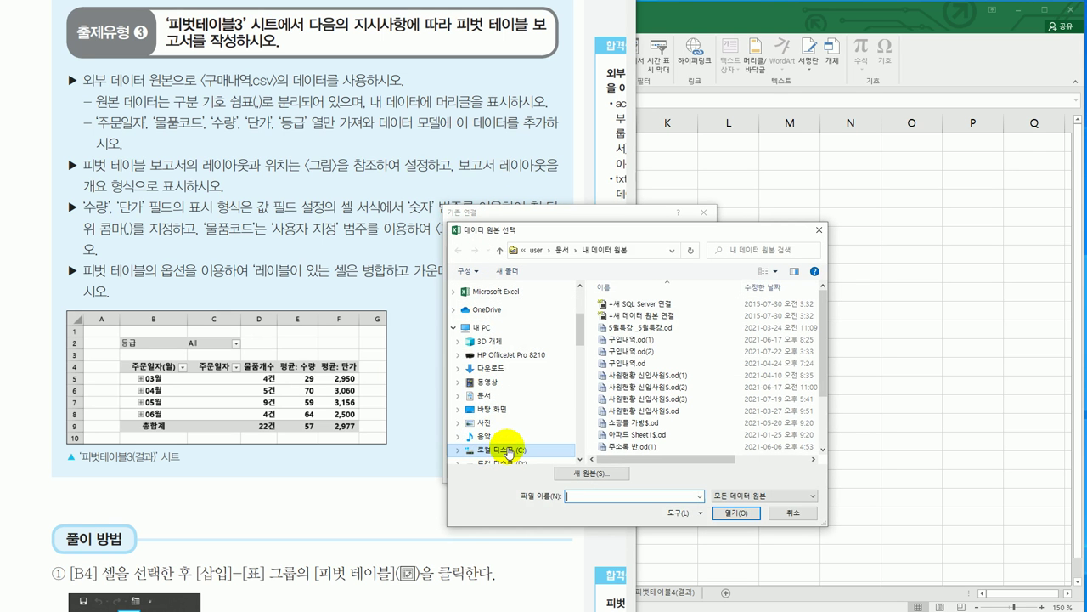
click(508, 451)
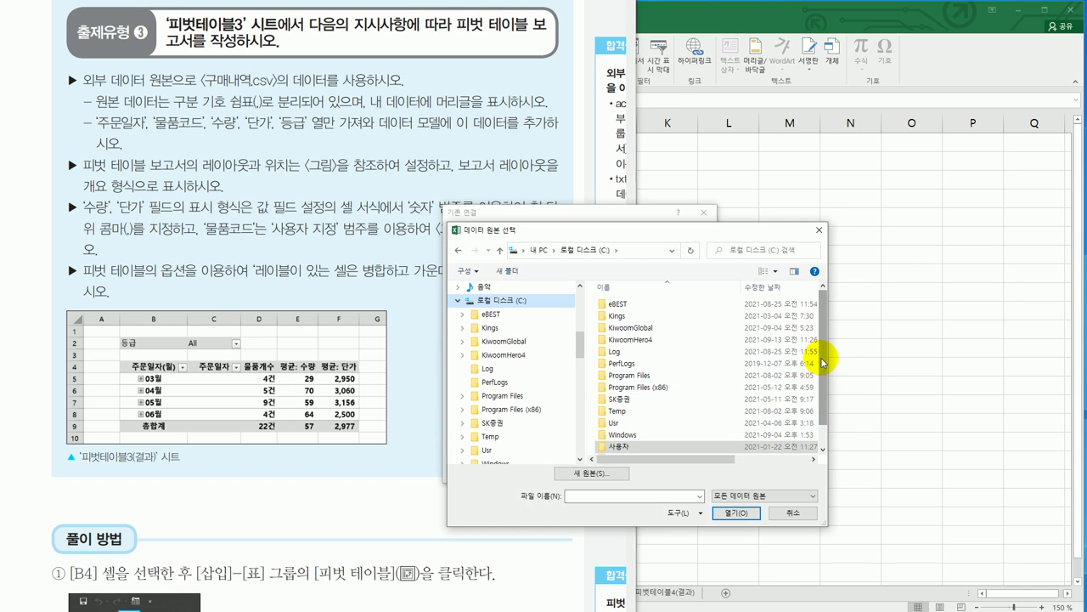
scroll(799, 407, down, 1)
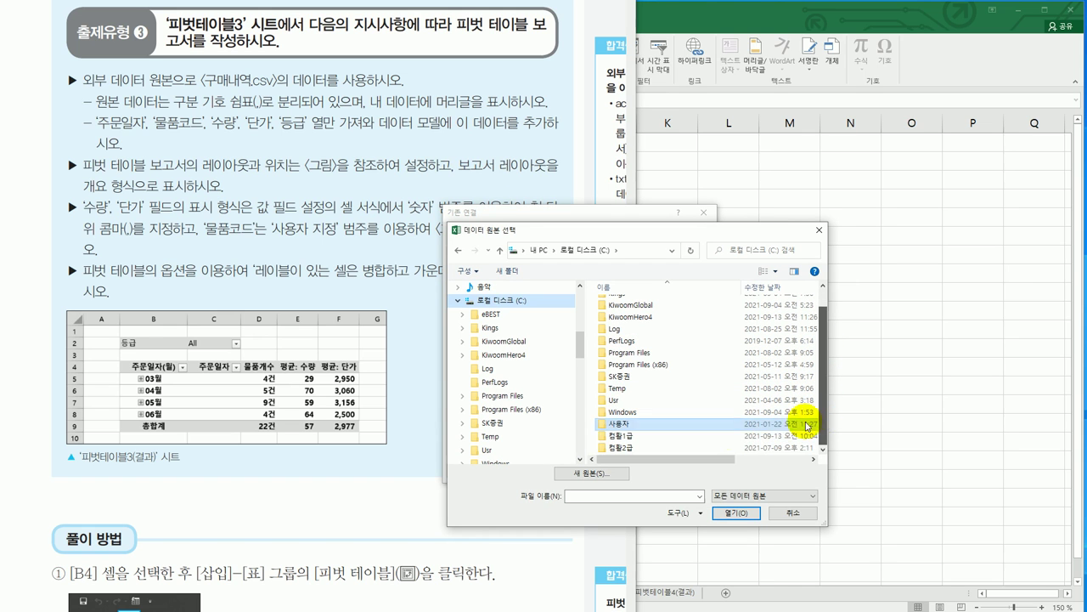
double_click(707, 436)
double_click(646, 316)
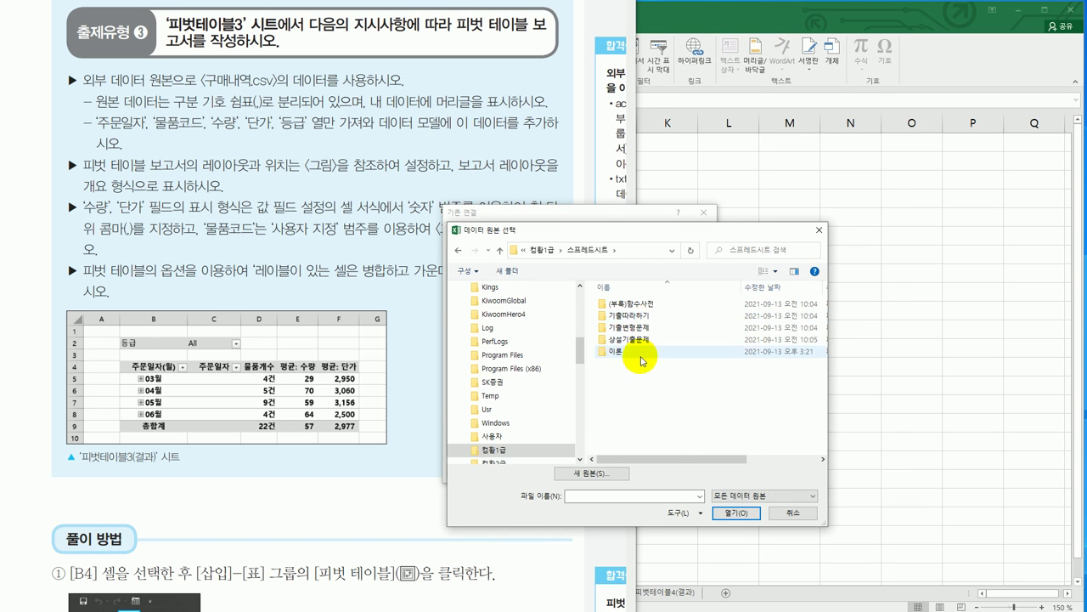
double_click(641, 353)
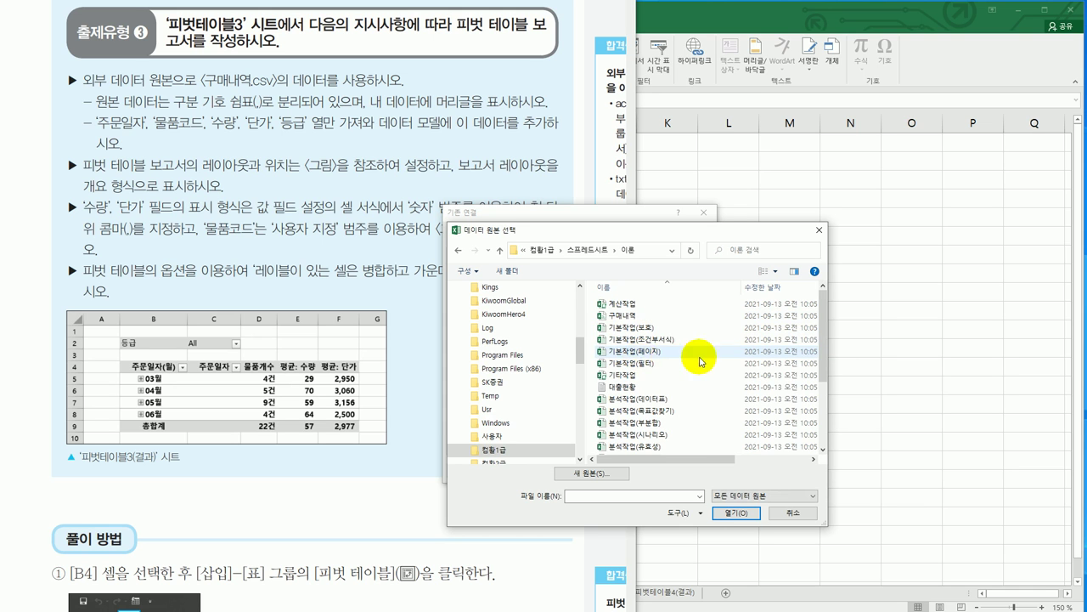
mouse_move(822, 329)
mouse_down()
mouse_move(821, 394)
mouse_move(821, 348)
mouse_up()
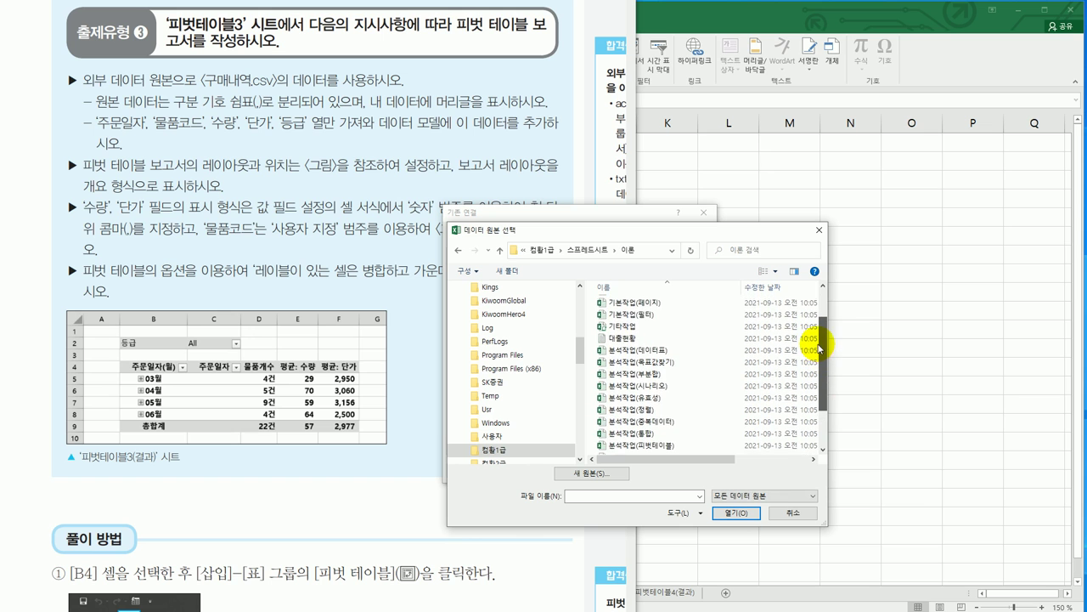
scroll(599, 327, up, 2)
click(605, 316)
click(730, 513)
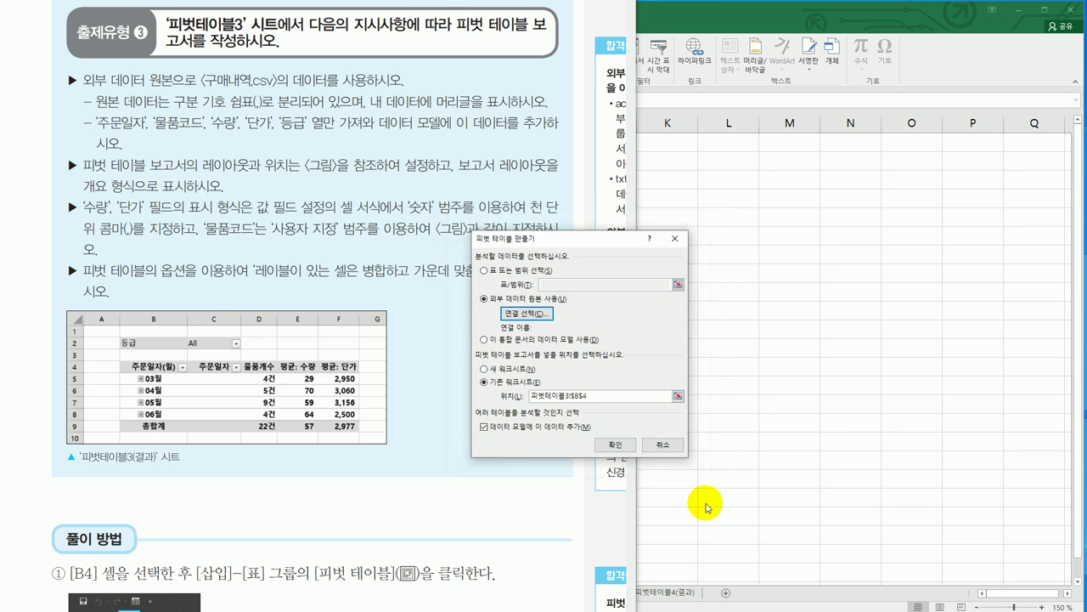
Treat the imported text as delimited data with headers, and use the comma instead of the tab as its delimiter
drag(520, 213, 615, 202)
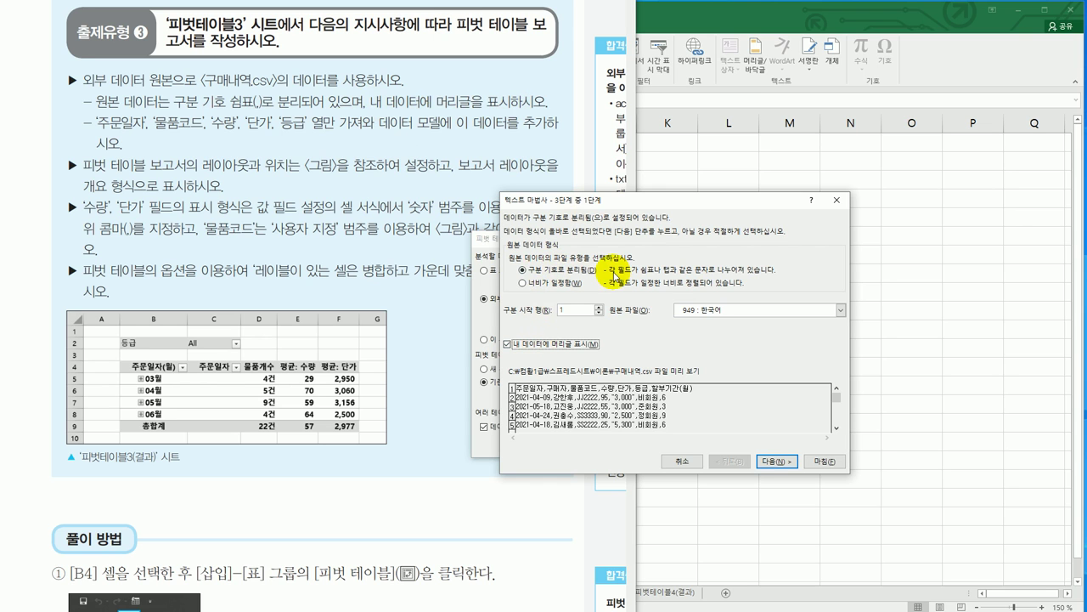
click(770, 463)
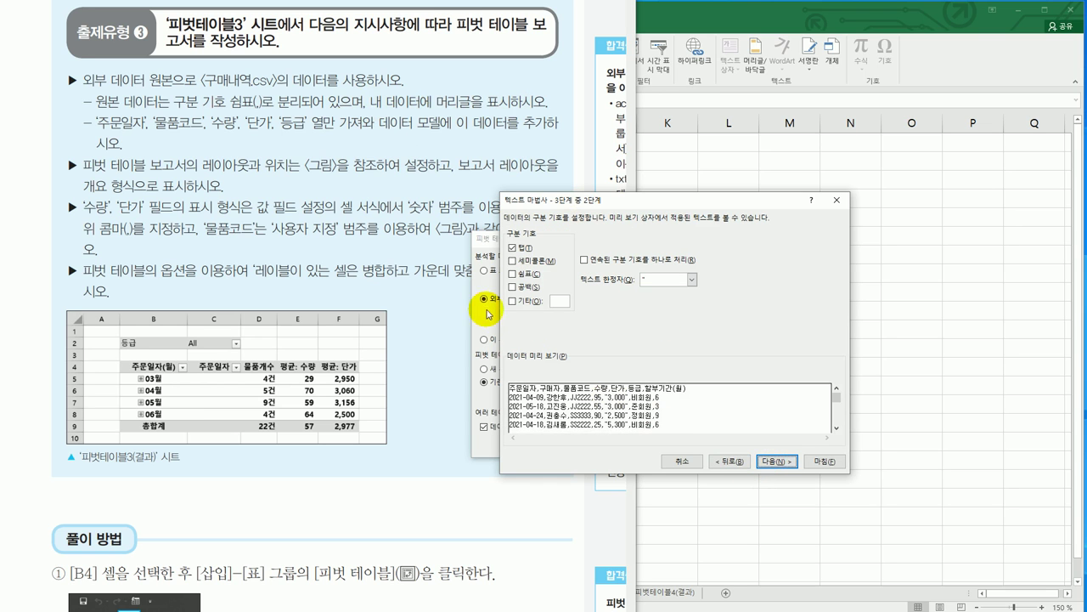
click(513, 247)
click(512, 274)
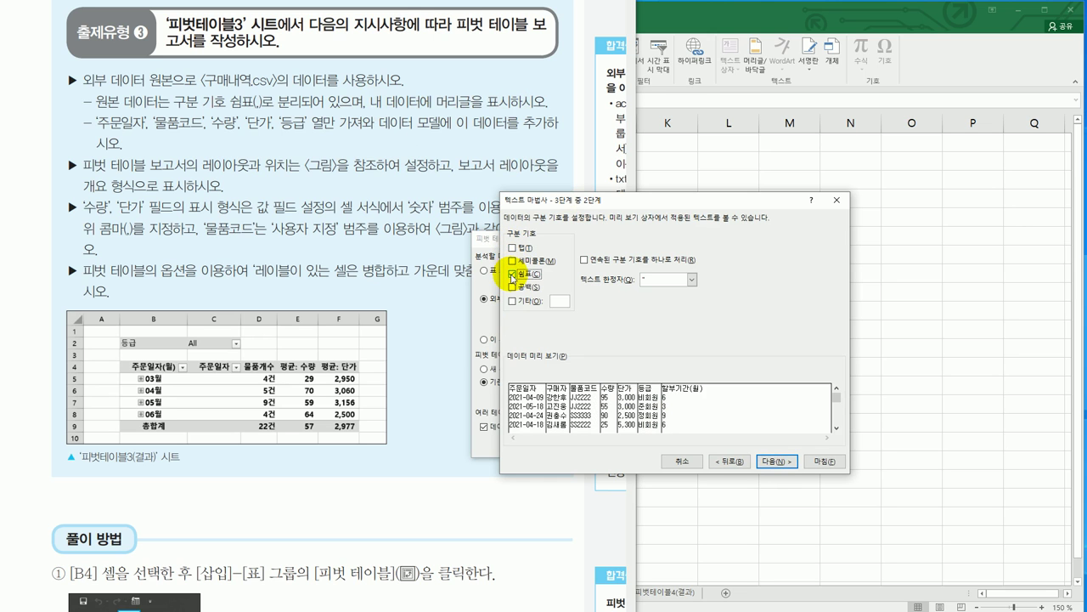
Exclude the 구매자 and 할부기간(월) columns from the text import
click(768, 461)
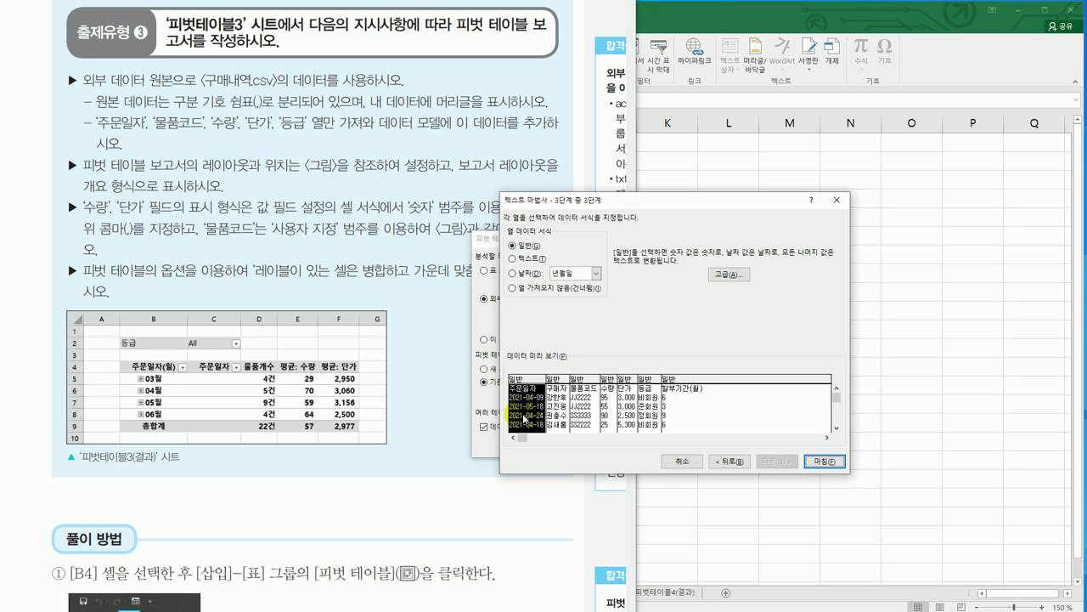
click(588, 421)
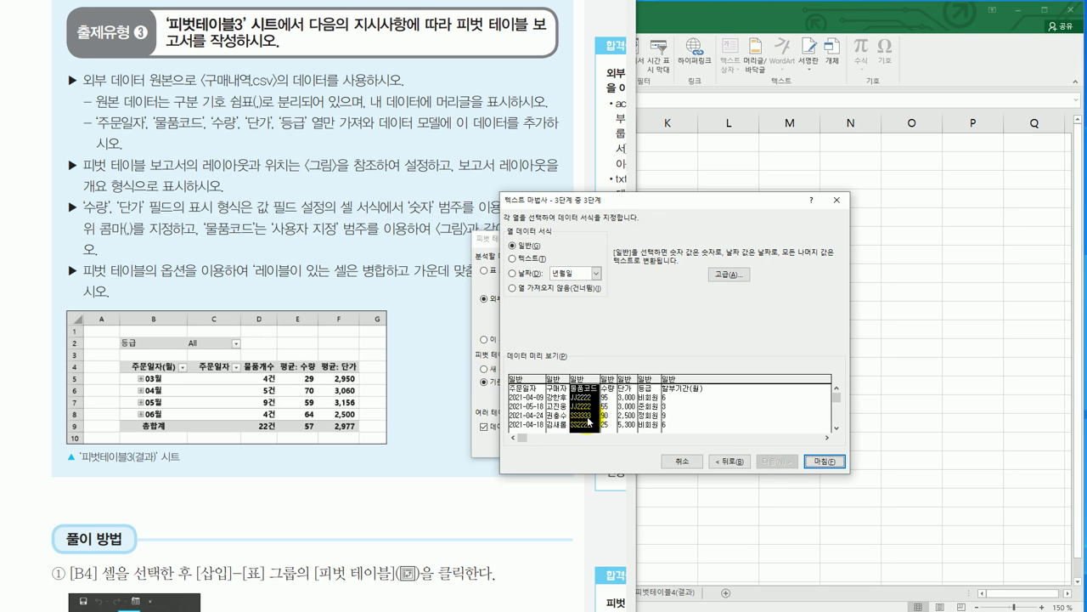
click(626, 414)
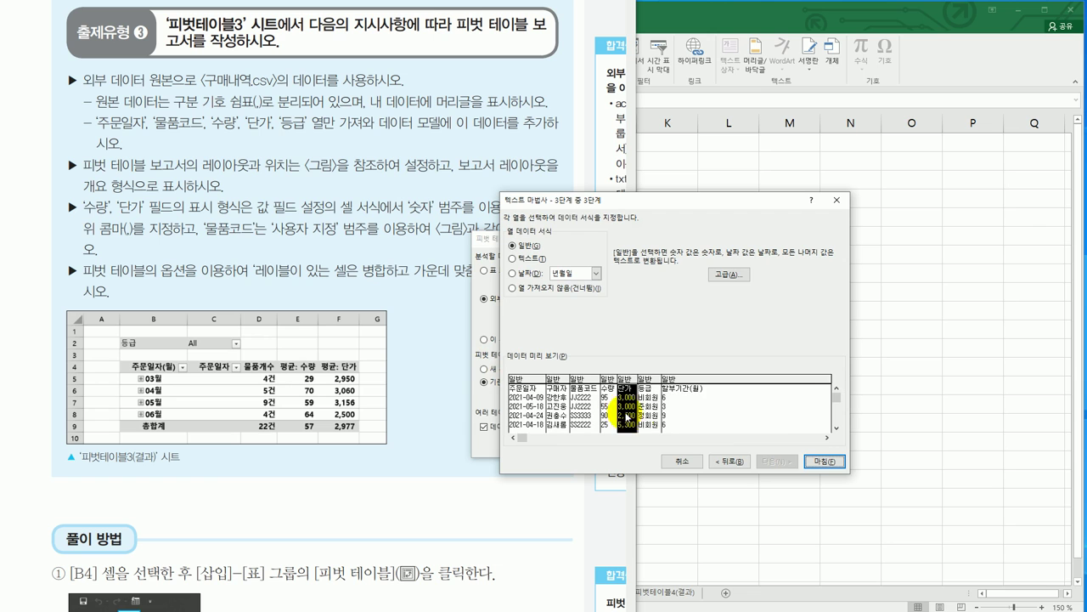
click(647, 417)
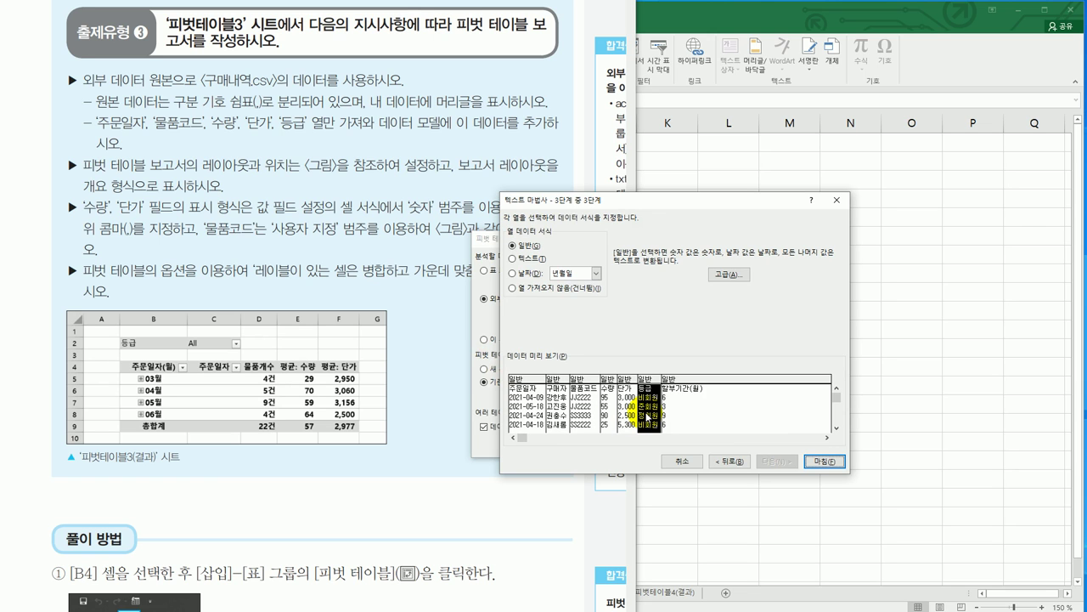
click(559, 416)
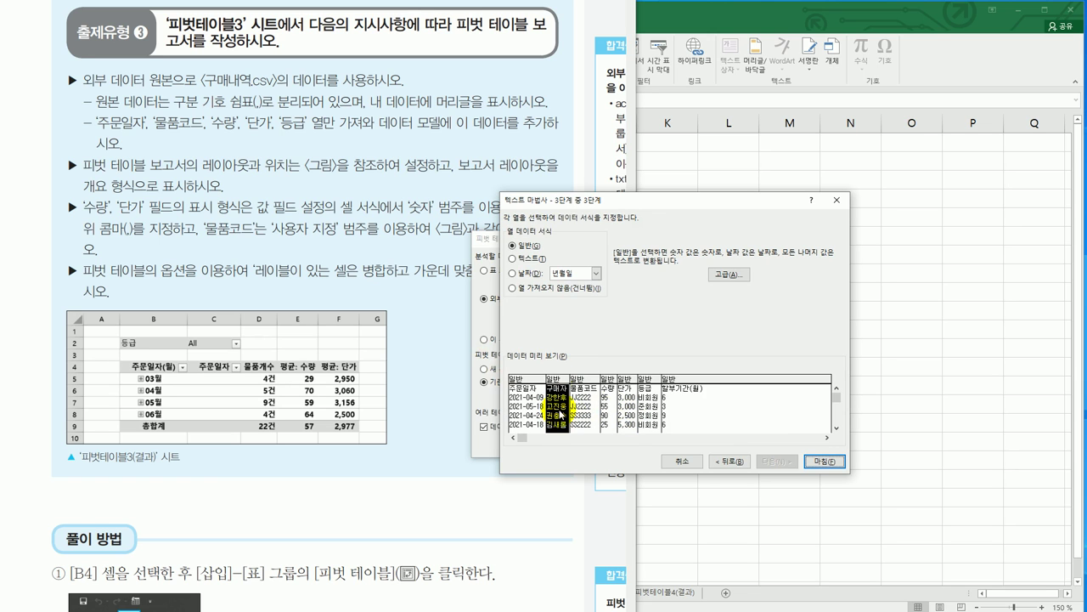
click(548, 290)
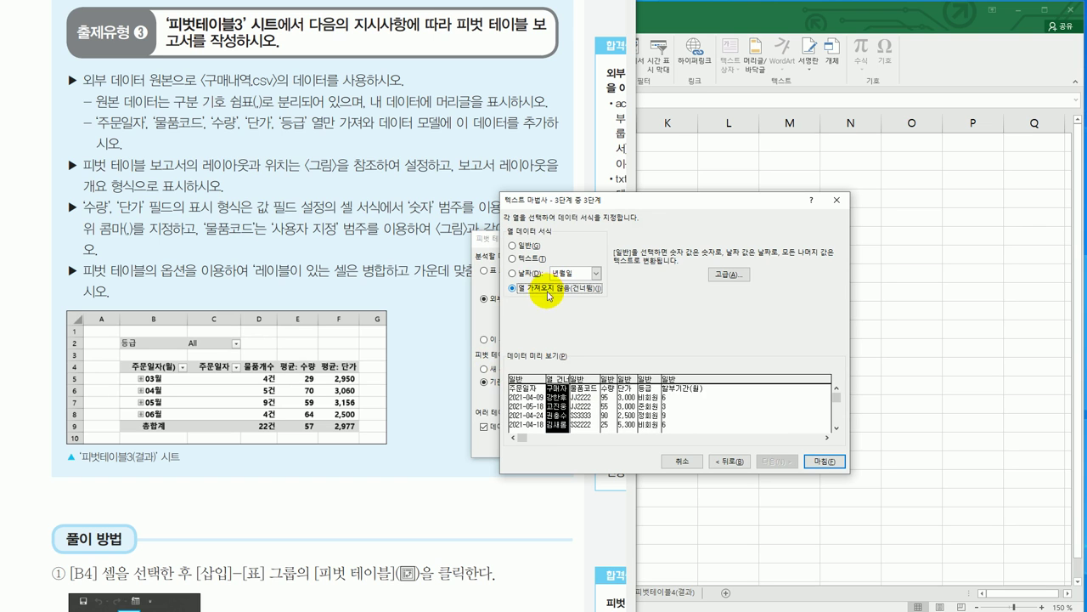
click(681, 411)
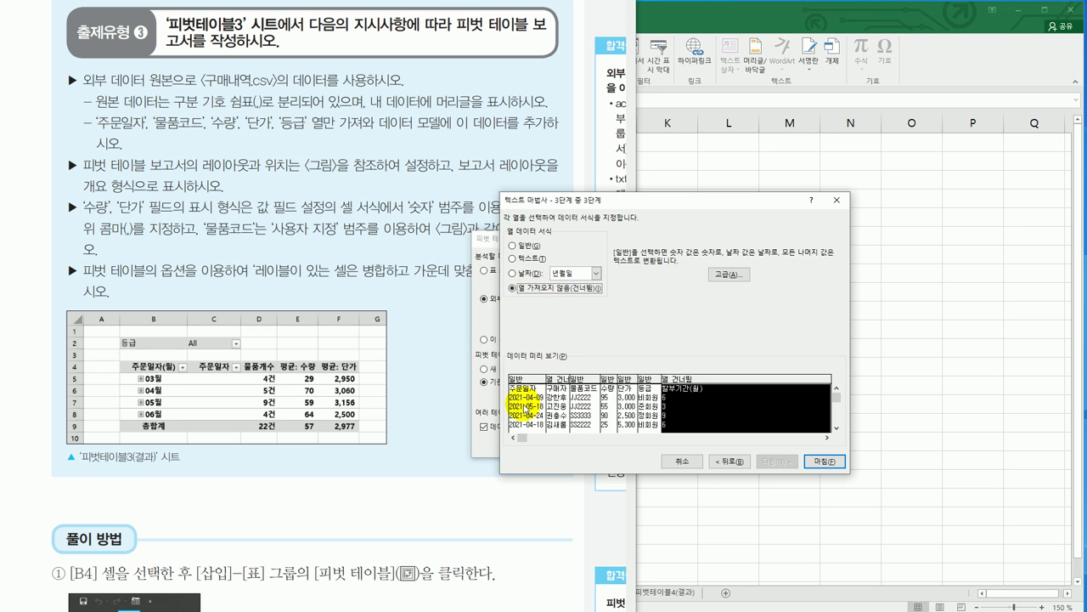
Finish the import with the 주문일자, 물품코드, 수량, 단가 and 등급 columns kept as General, and create the pivot table at B4
click(525, 406)
click(580, 414)
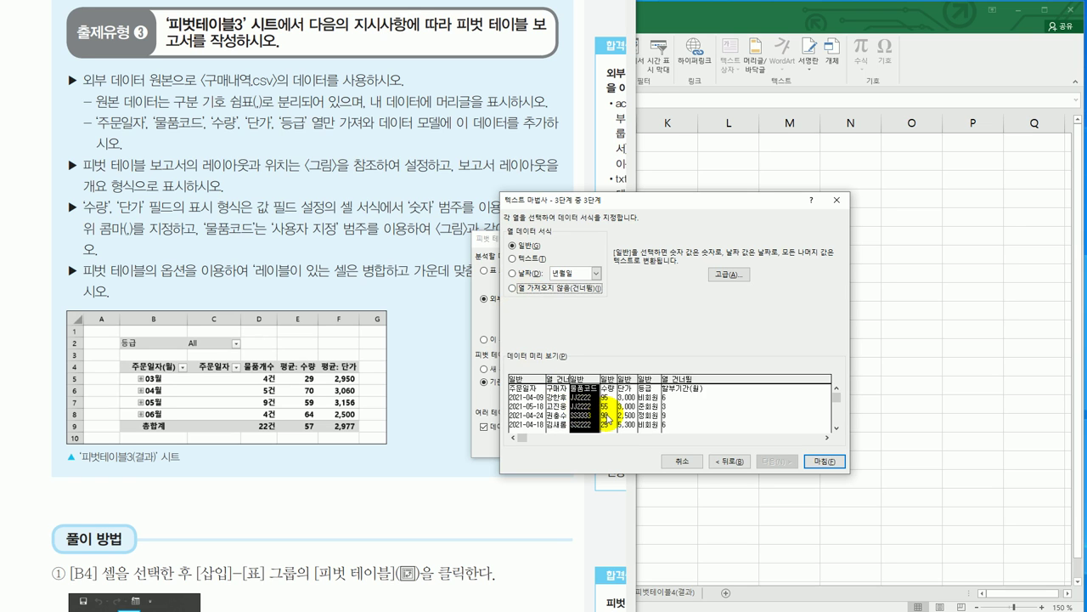
click(608, 417)
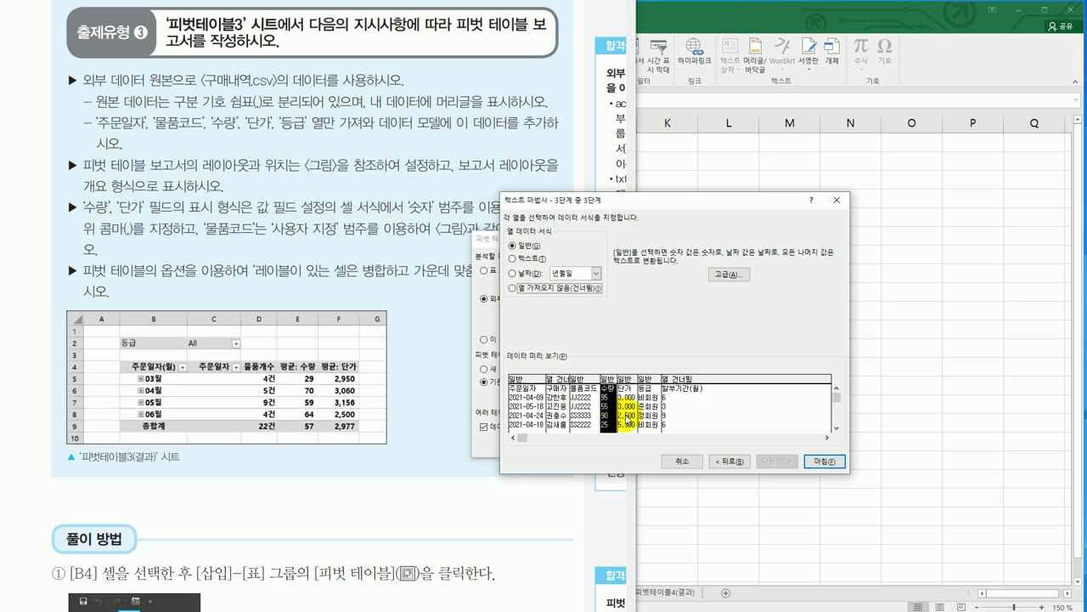
click(626, 414)
click(646, 420)
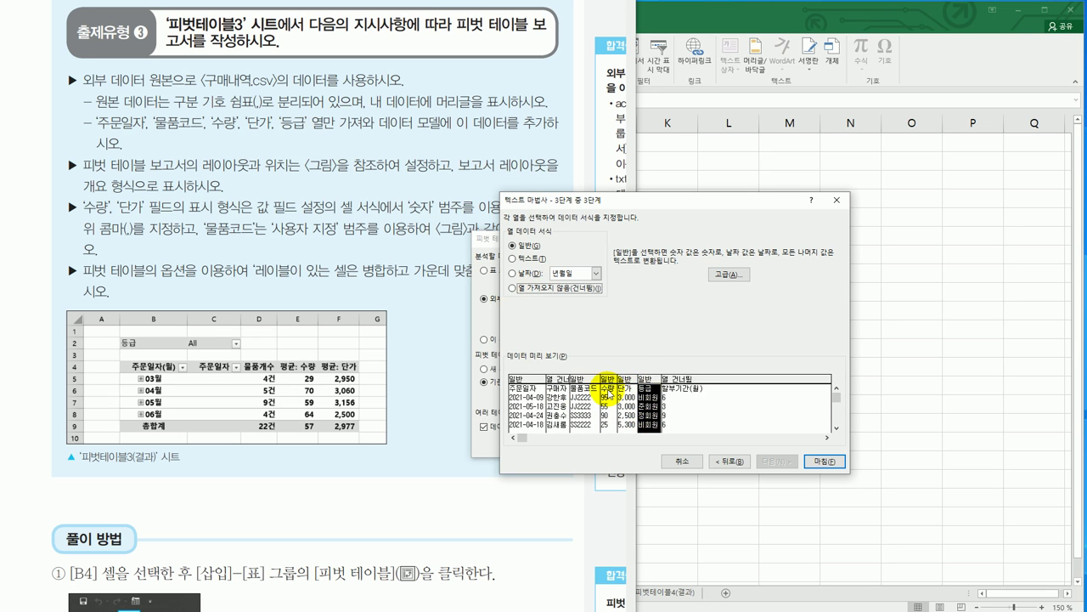
click(826, 461)
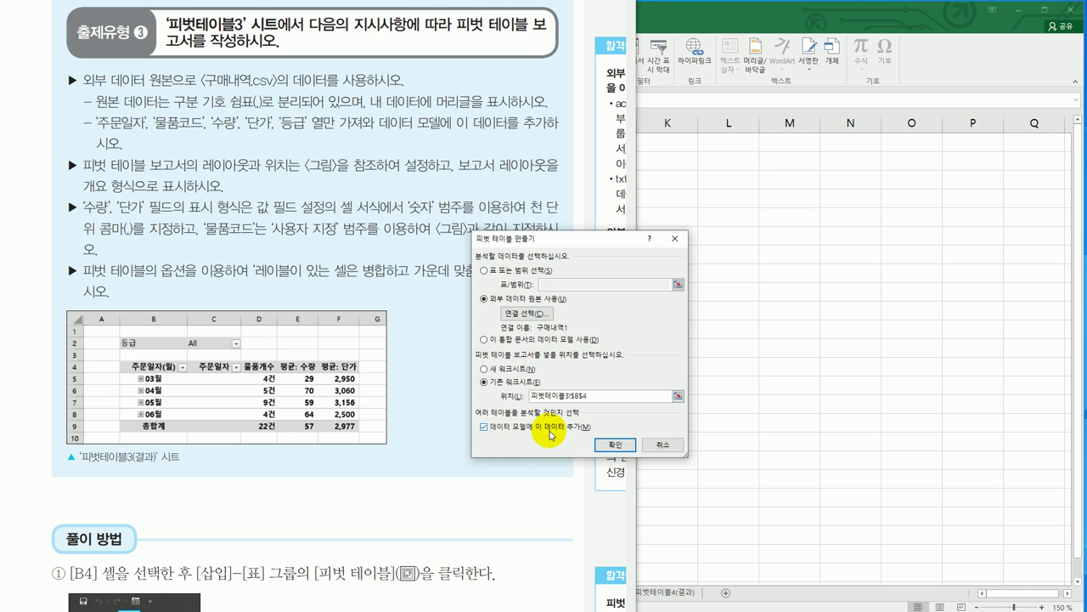
click(617, 453)
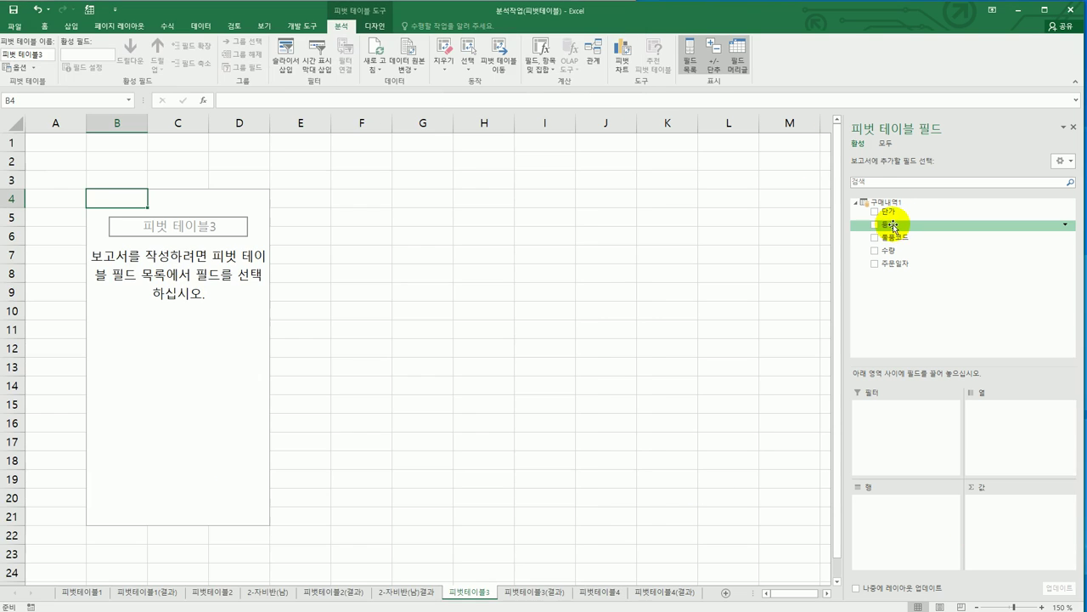
Lay out the pivot table with 등급 as the filter, 주문일자 as rows, and 물품코드, 수량 and 단가 as values
drag(892, 226, 907, 422)
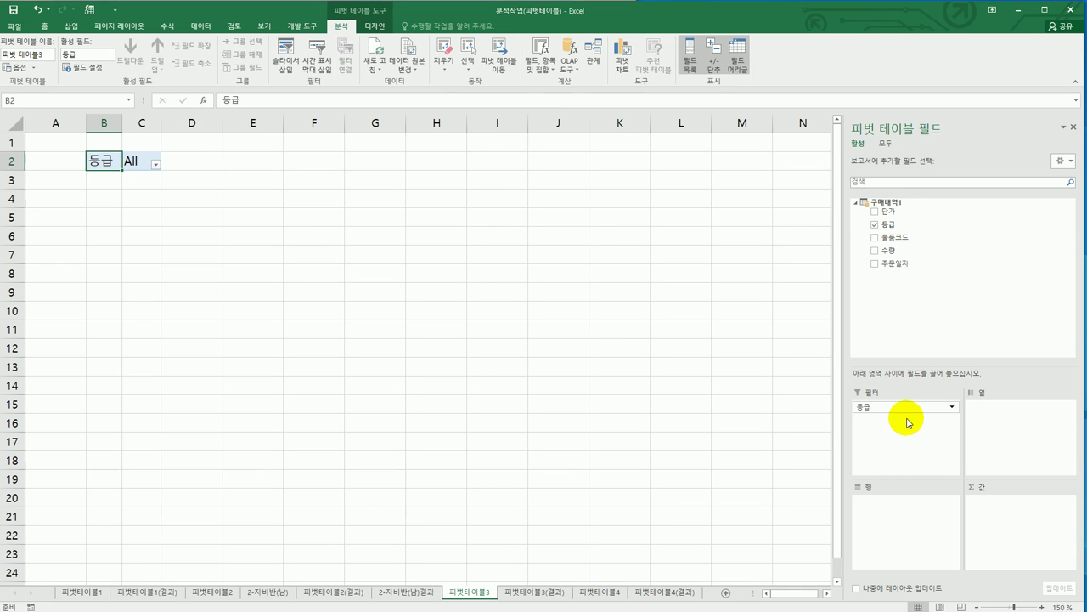
drag(899, 276, 907, 504)
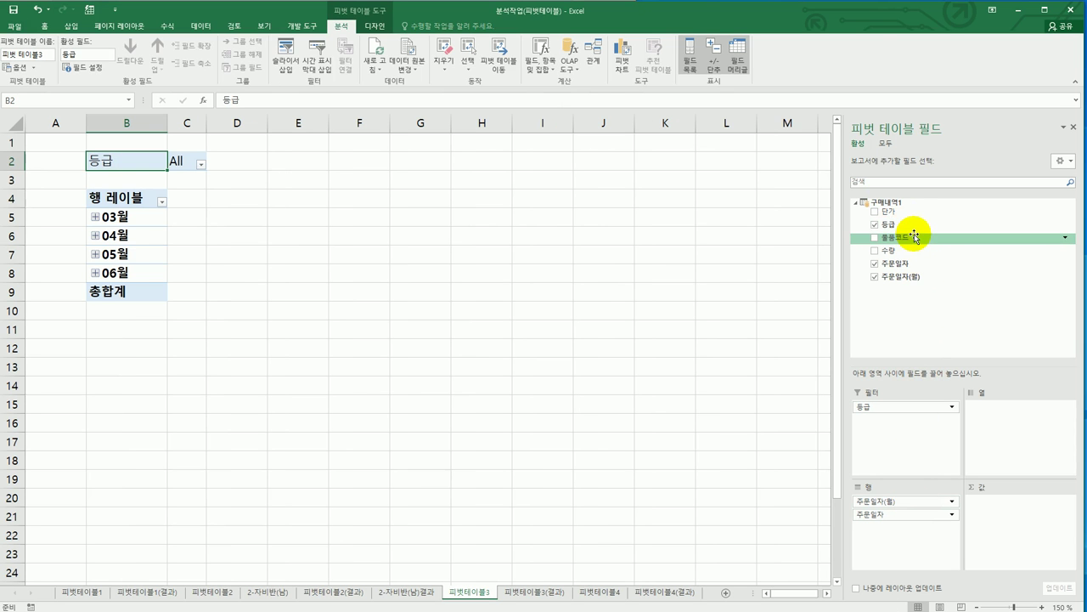
key(alt+Tab)
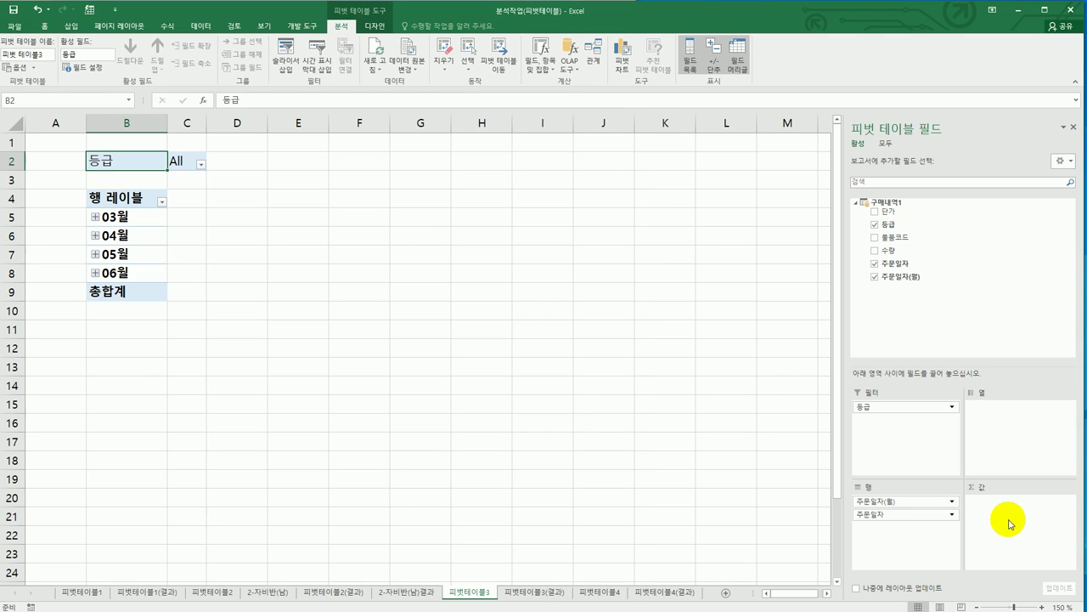
drag(888, 237, 992, 534)
drag(914, 250, 999, 527)
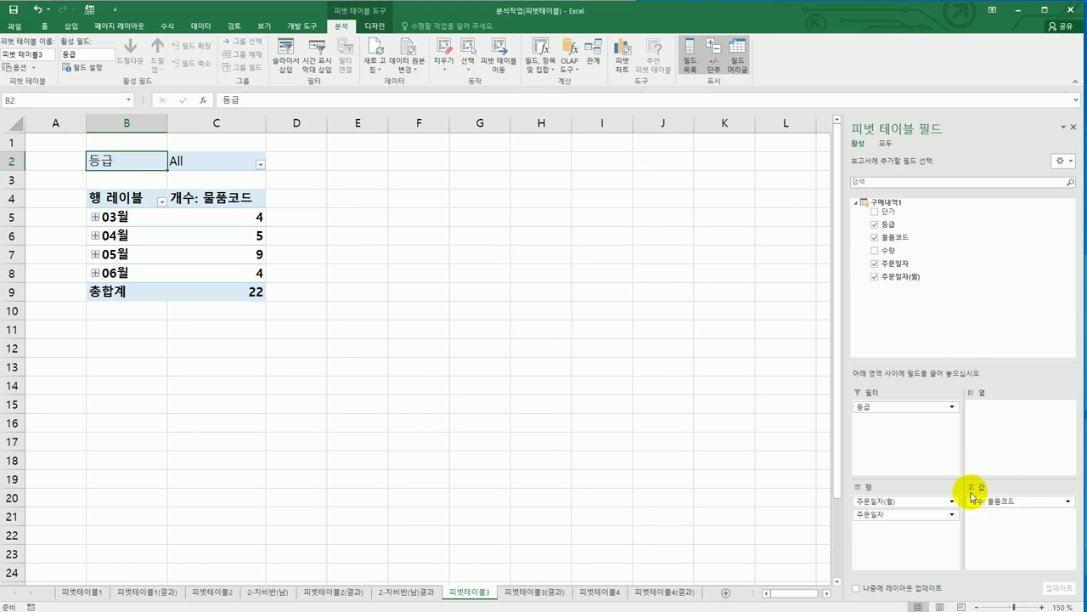
drag(888, 217, 963, 551)
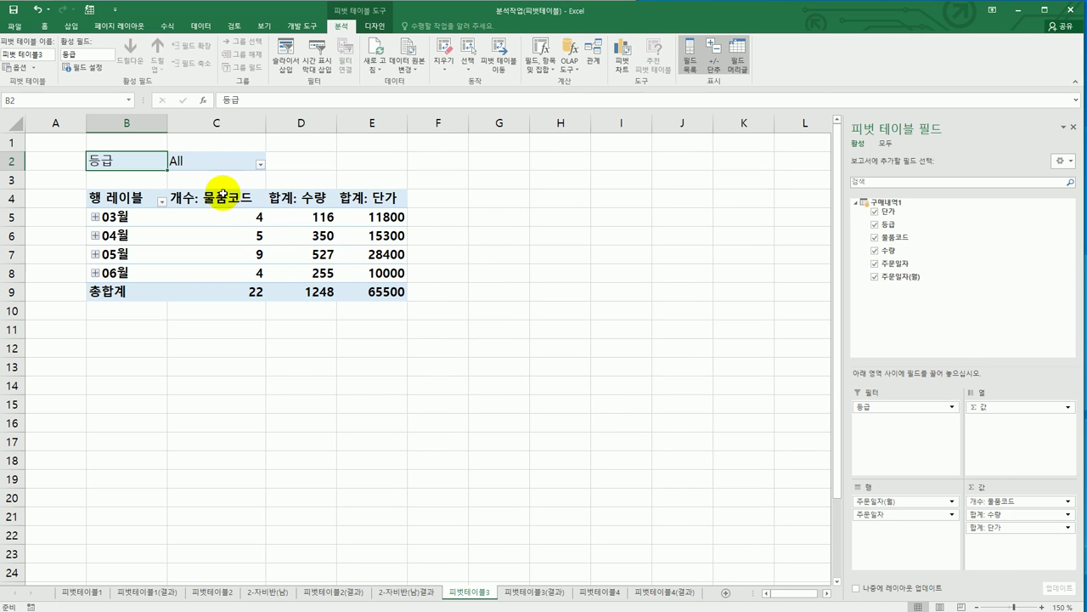
Summarize the 수량 and 단가 value fields by average instead of sum
key(alt+Tab)
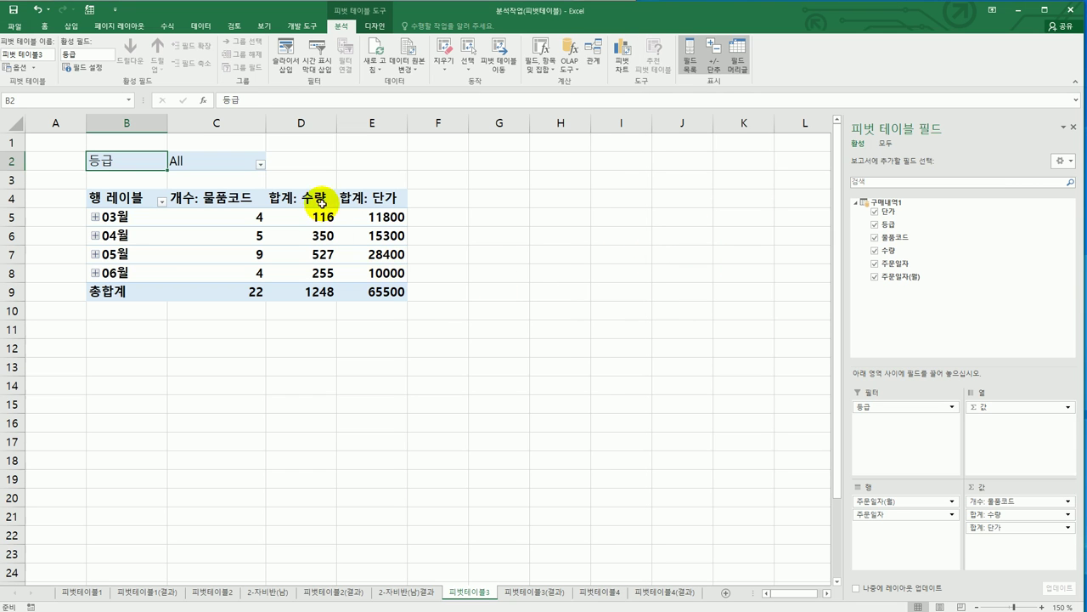
click(306, 198)
right_click(307, 198)
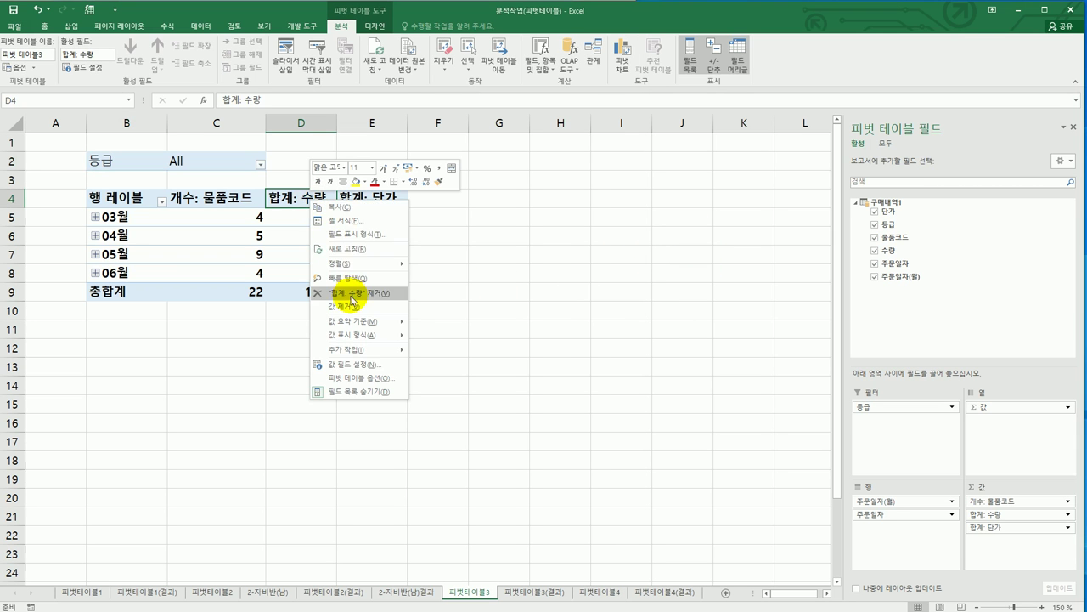
mouse_move(361, 331)
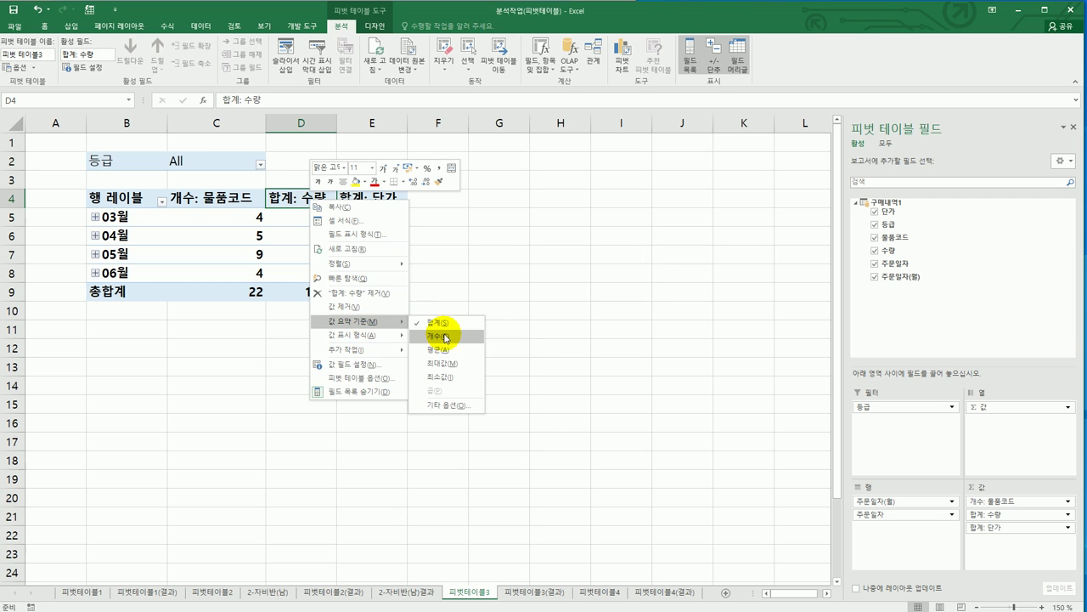
click(444, 344)
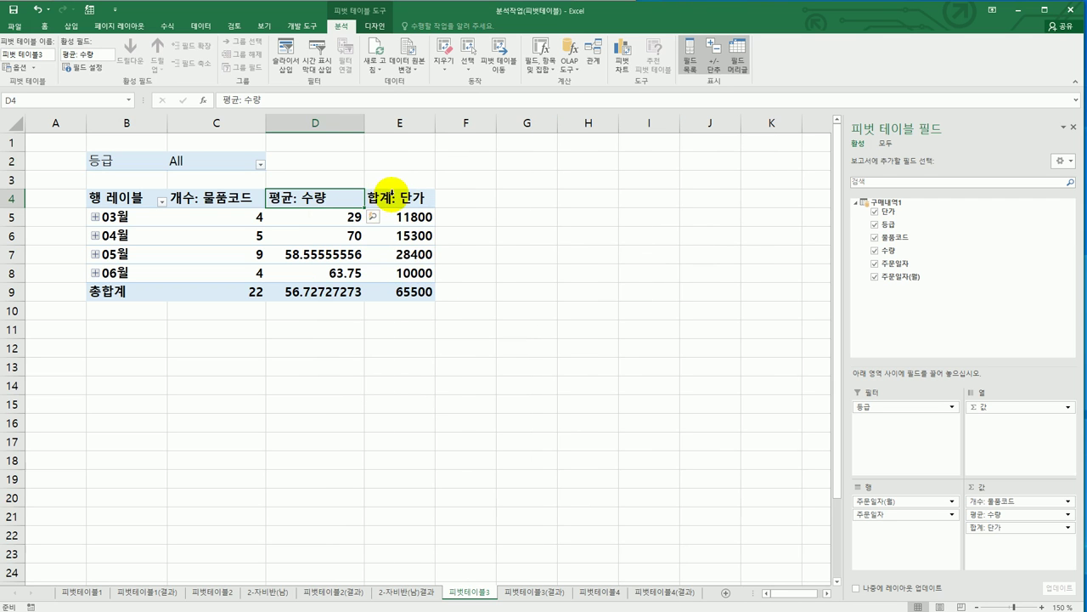
click(396, 197)
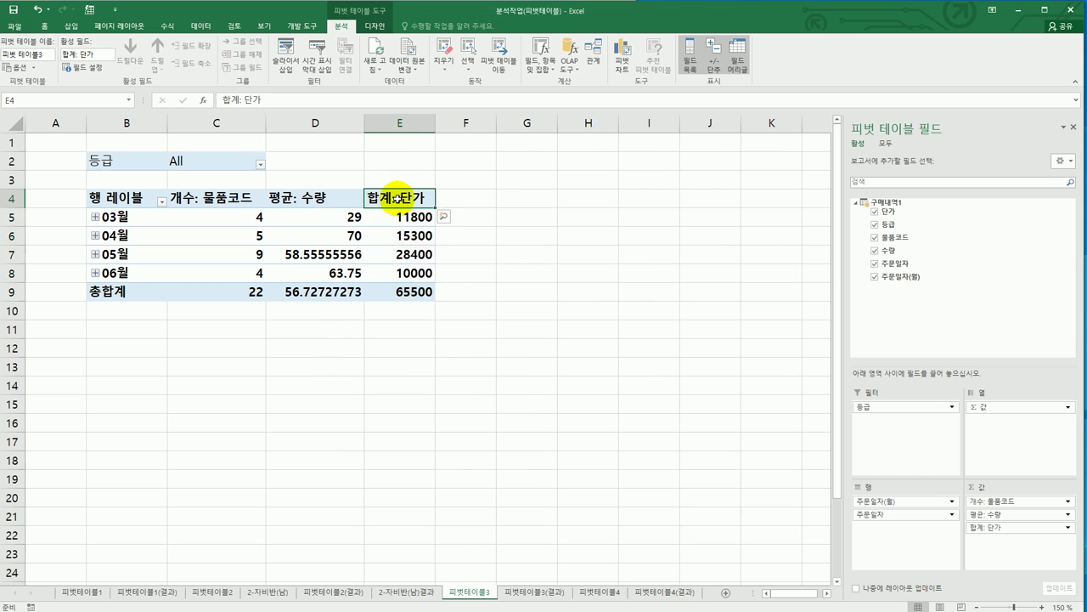
right_click(397, 198)
mouse_move(463, 323)
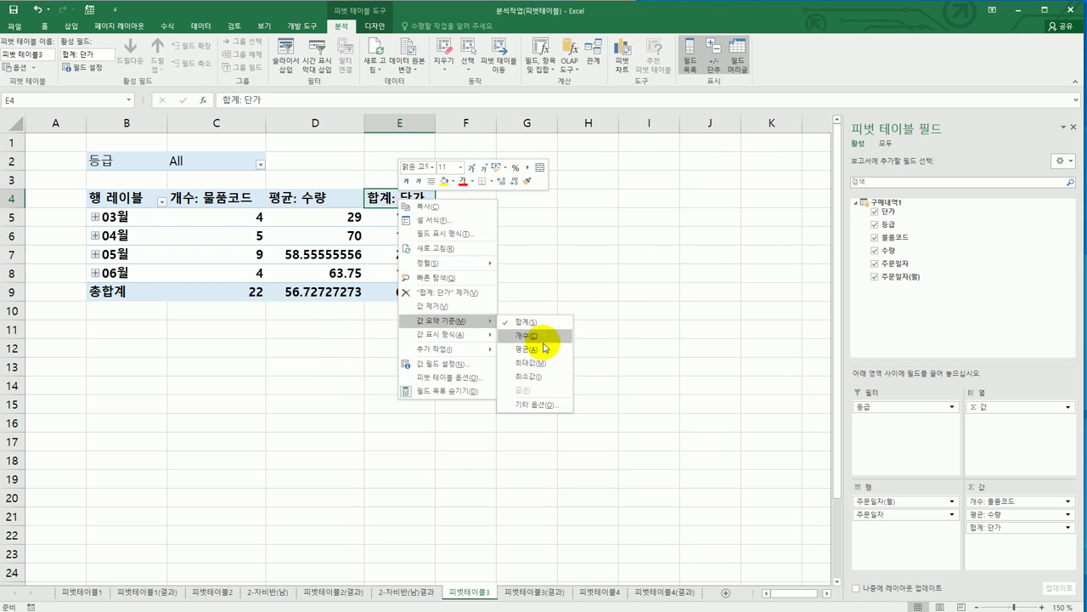
click(547, 275)
click(610, 379)
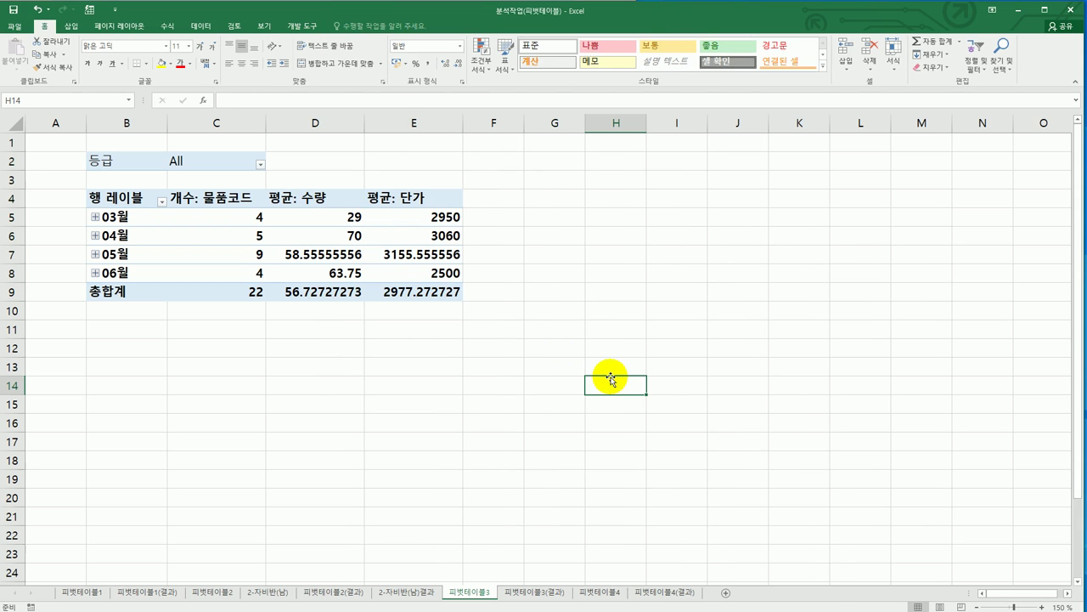
Rename the 물품코드 count field as 물품개수 and give it a custom number format that appends 건
click(220, 199)
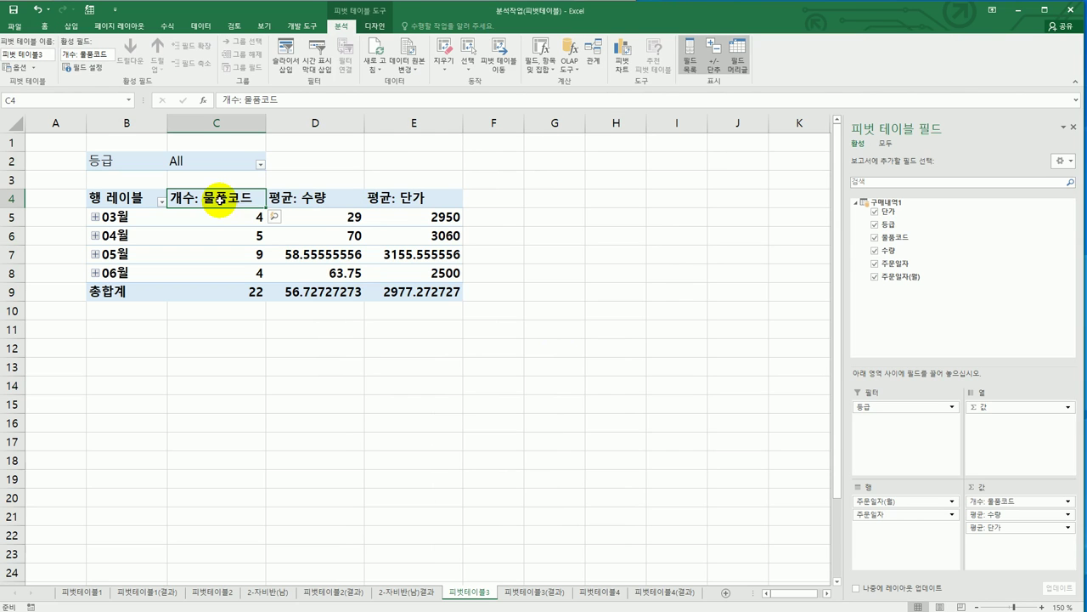
double_click(219, 199)
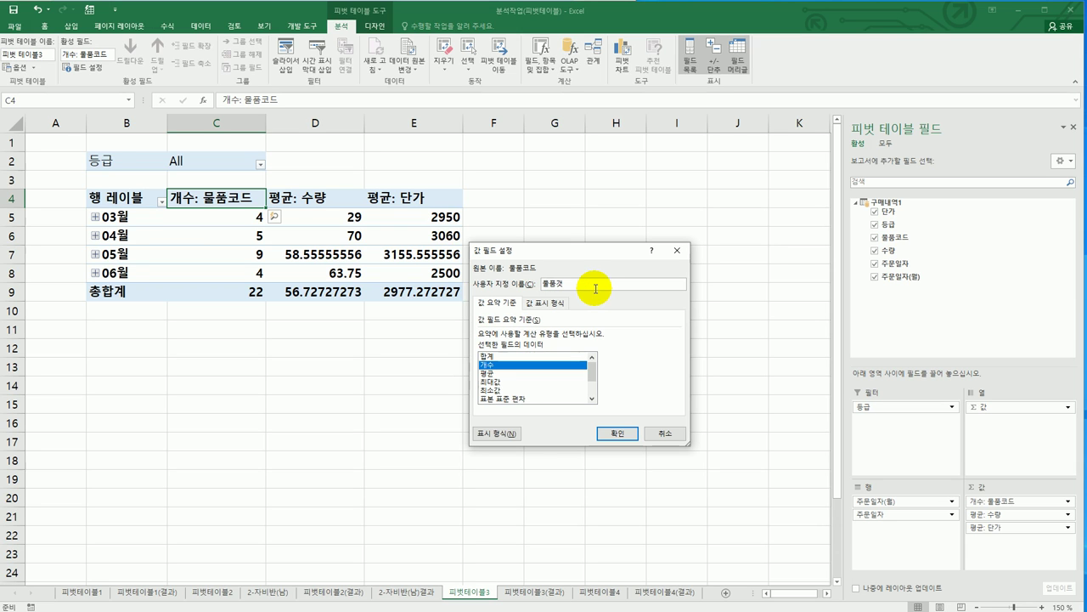
click(494, 435)
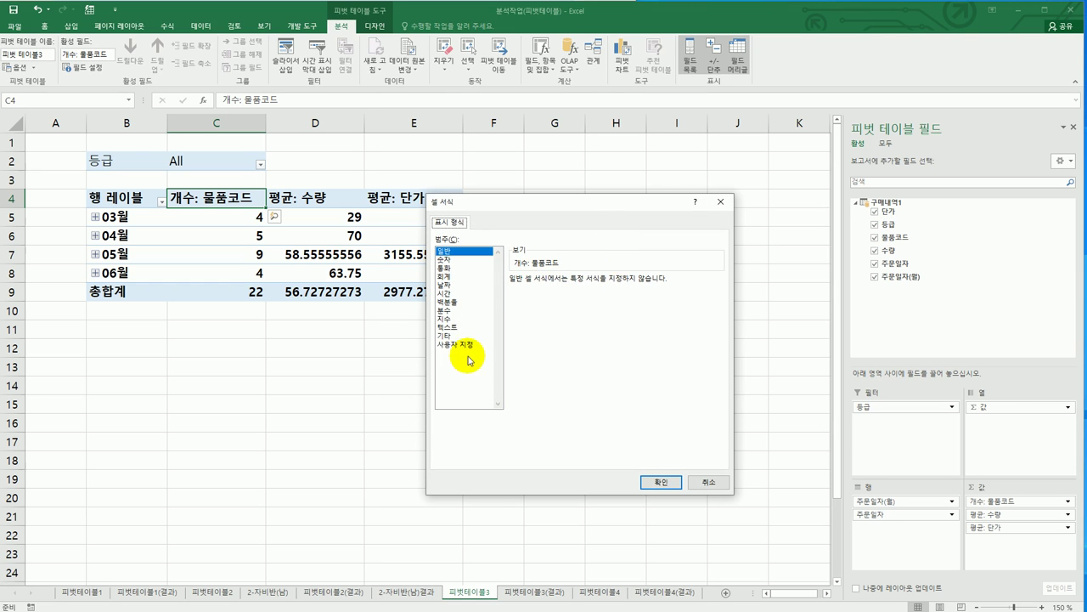
click(461, 344)
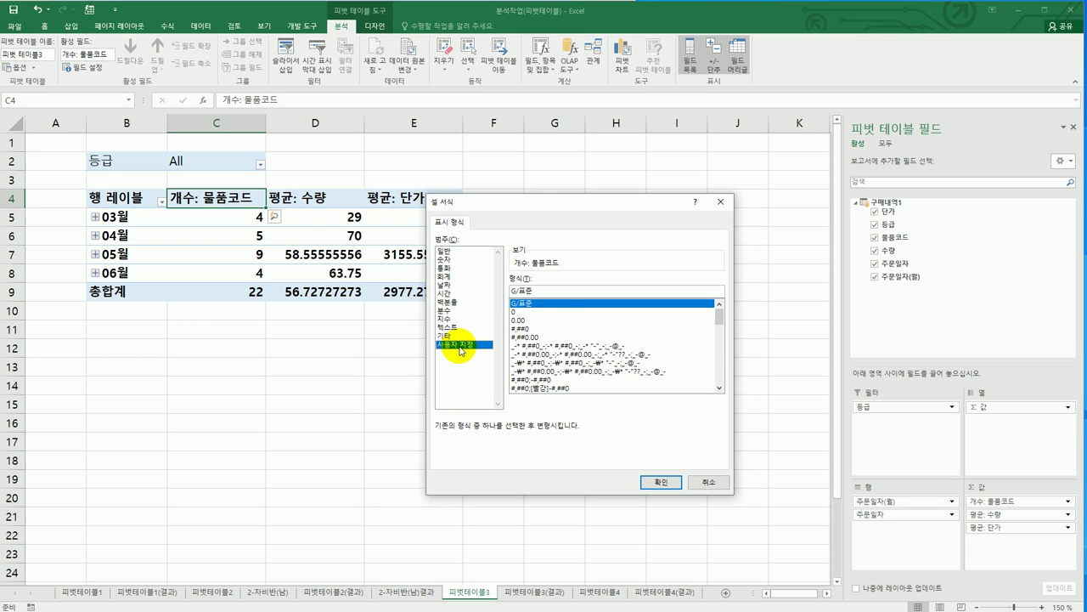
click(561, 293)
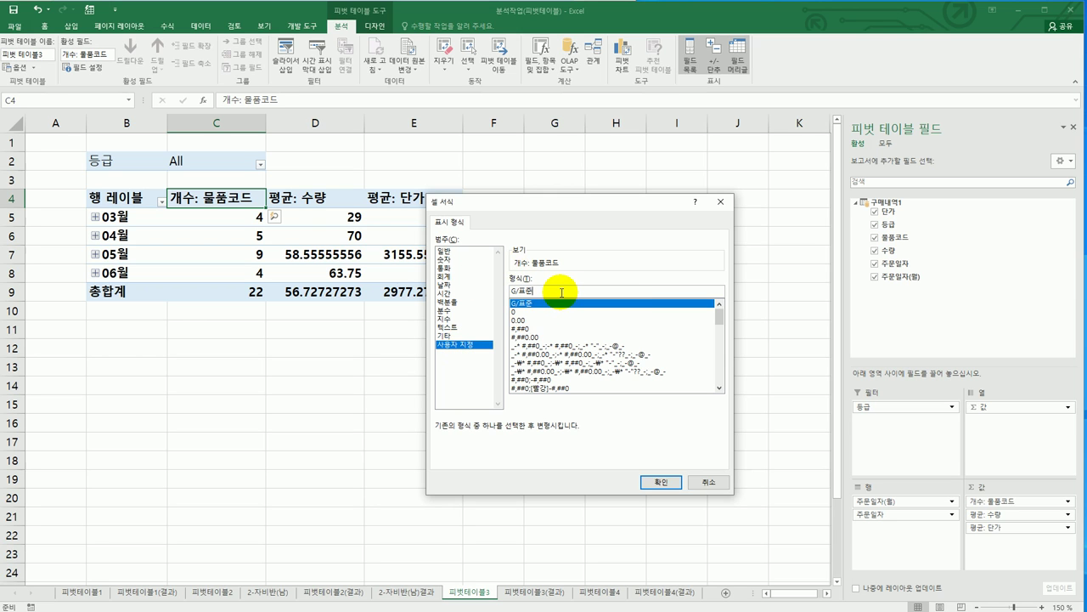
drag(561, 293, 419, 294)
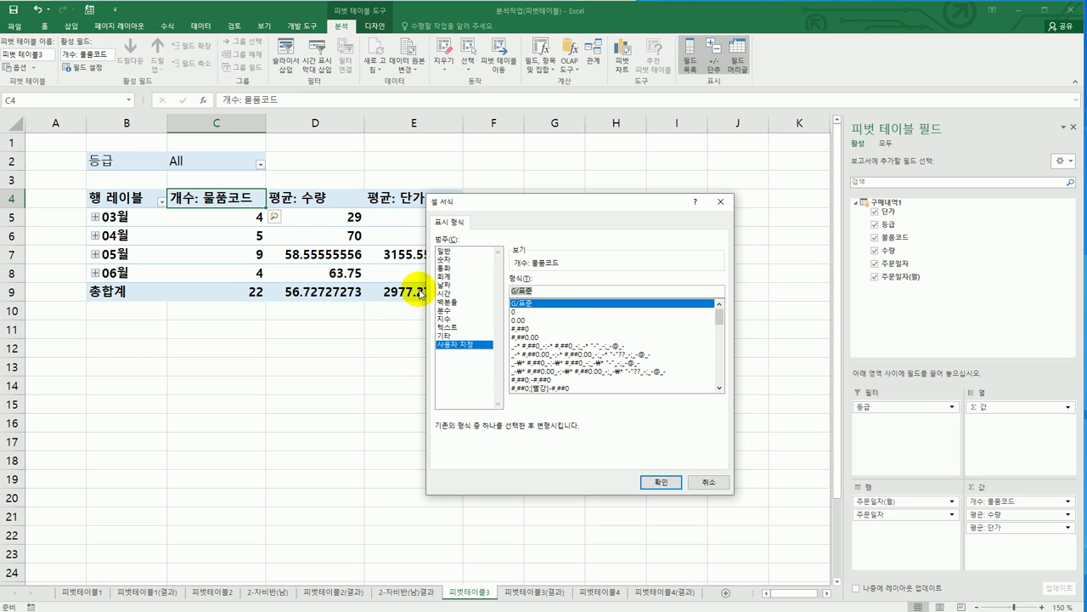
text(#)
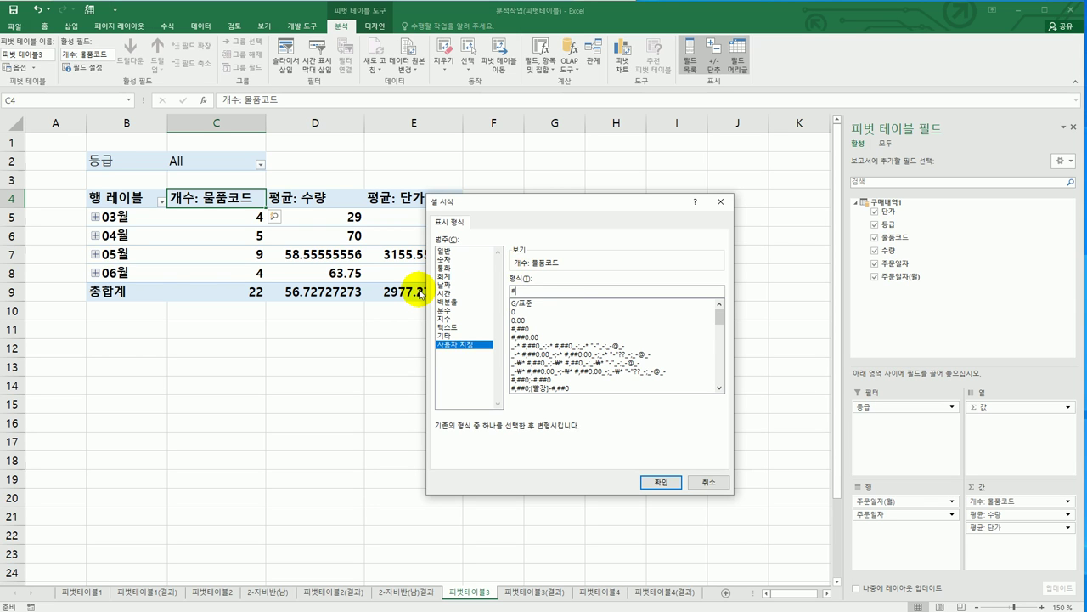
text(ㄱ)
key(BackSpace)
key(BackSpace)
text(0ㄱ)
key(BackSpace)
key(BackSpace)
text(#)
click(661, 481)
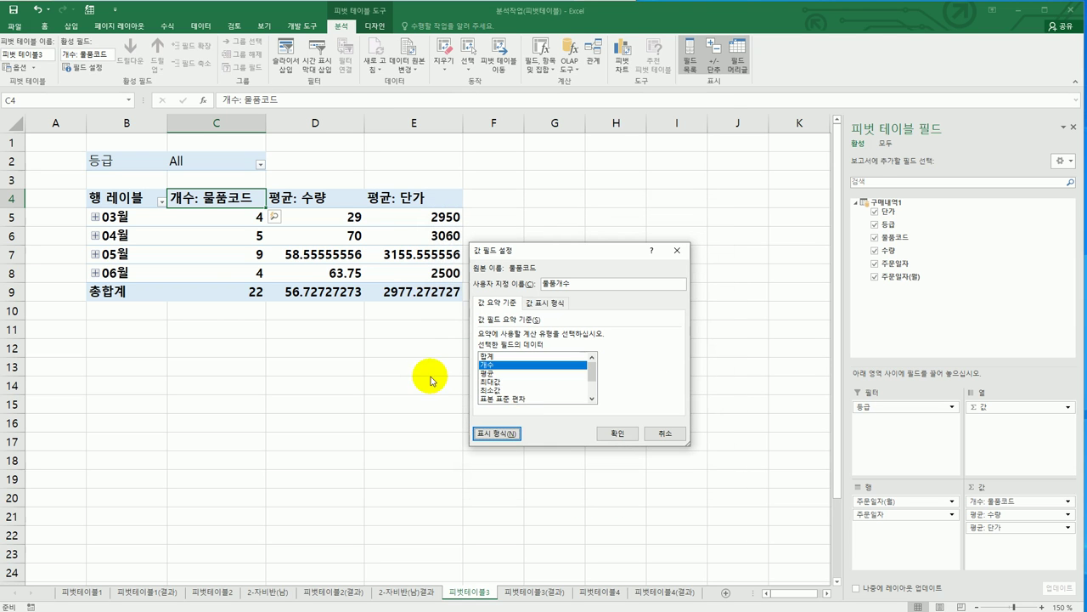
click(619, 434)
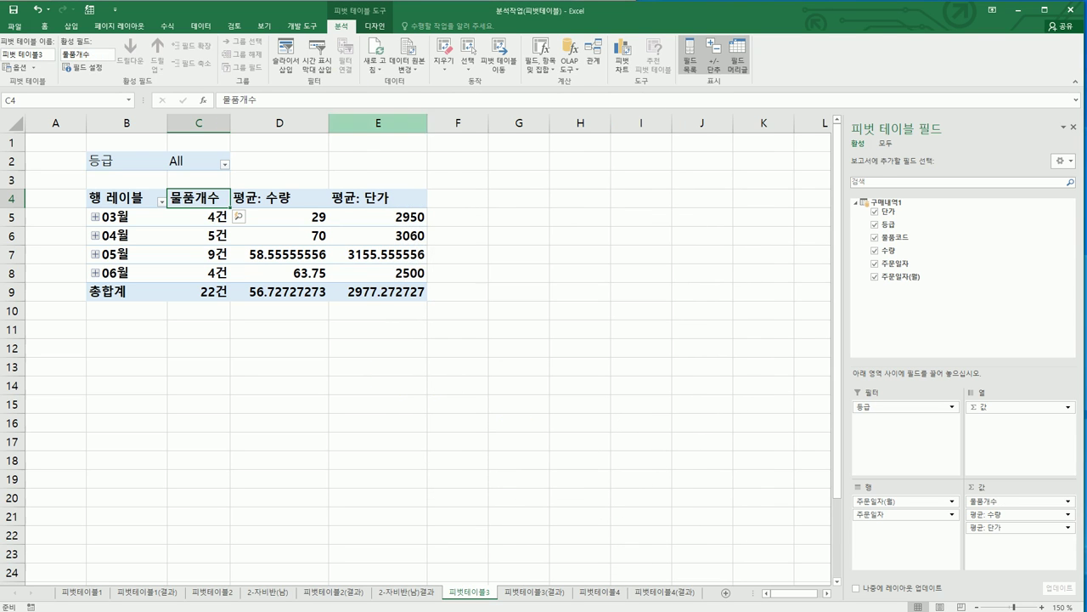
Set the pivot table options to merge and center cells with labels
key(alt+Tab)
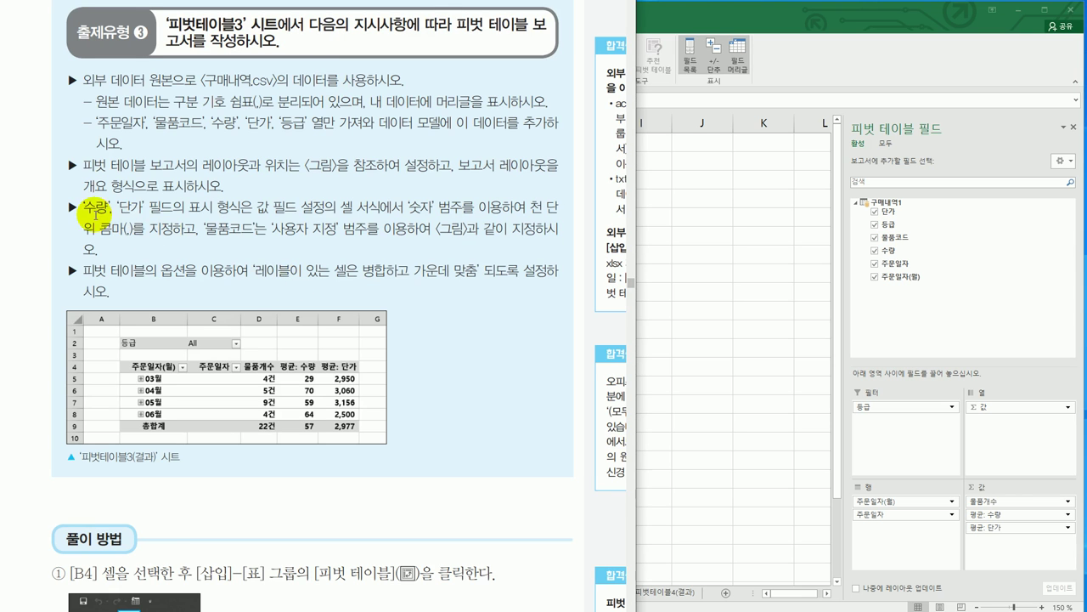
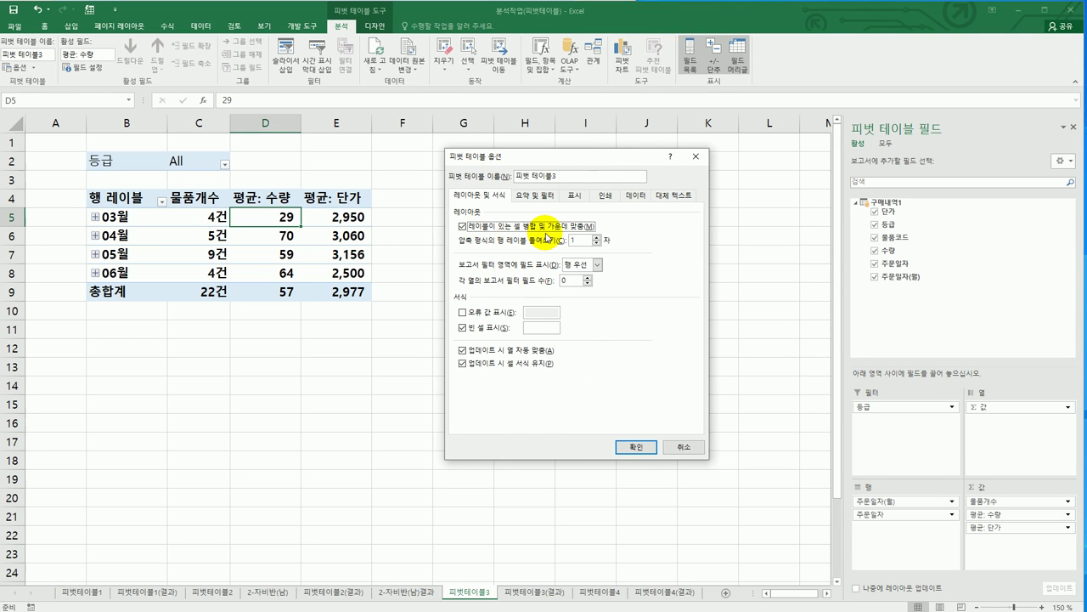
click(537, 332)
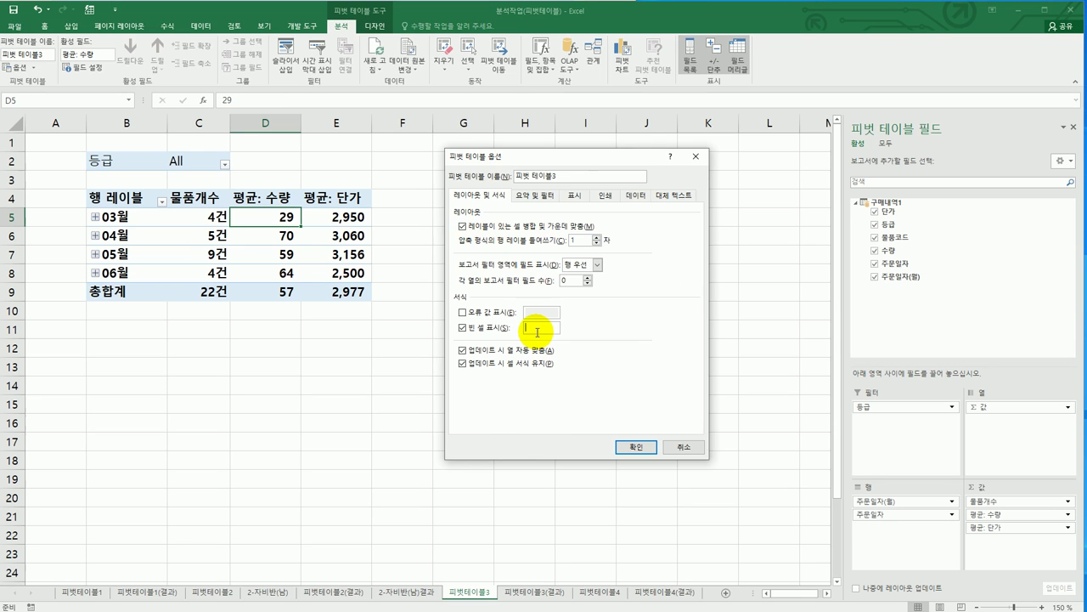
click(532, 195)
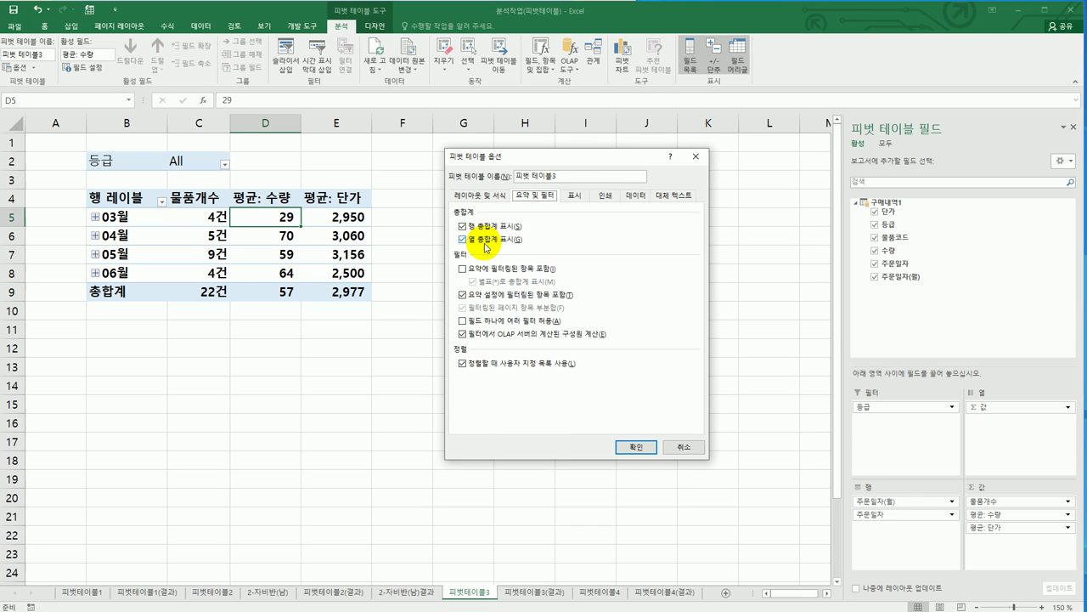
click(493, 199)
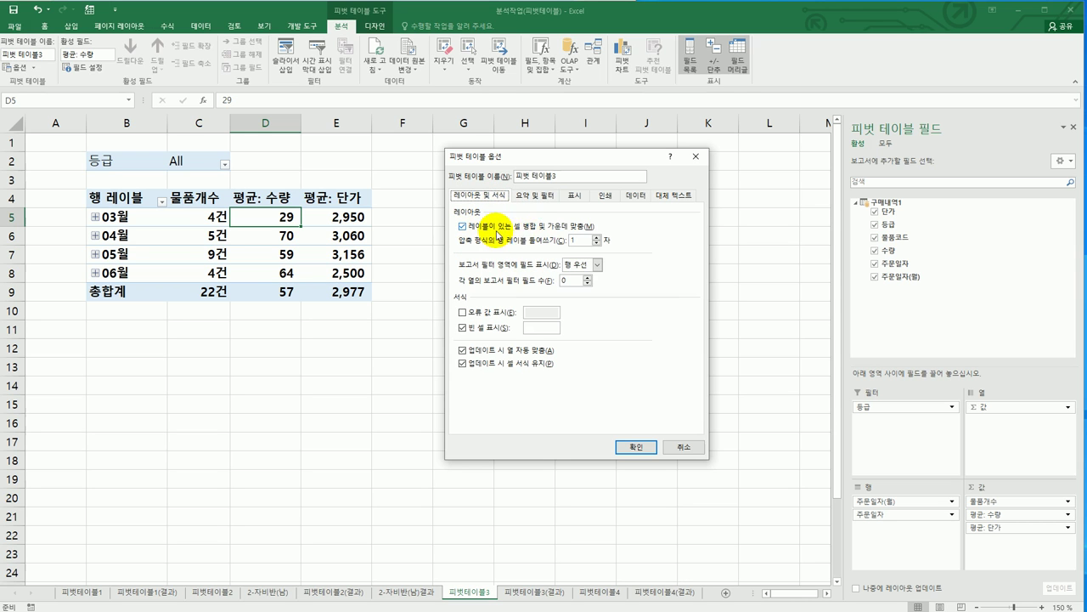
click(620, 446)
click(618, 441)
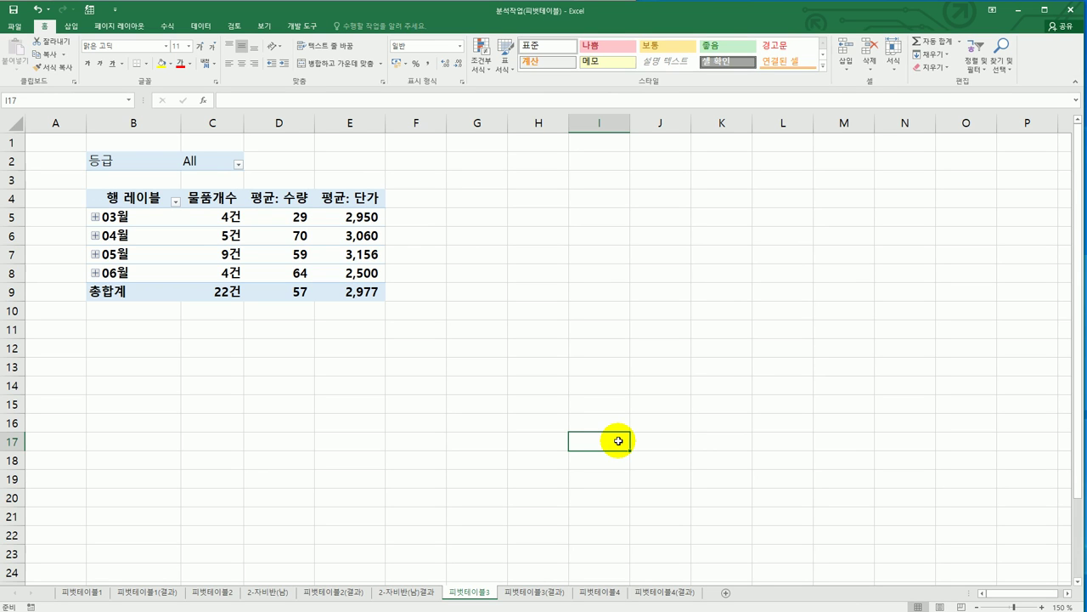
Change the pivot table's report layout to outline form
click(155, 198)
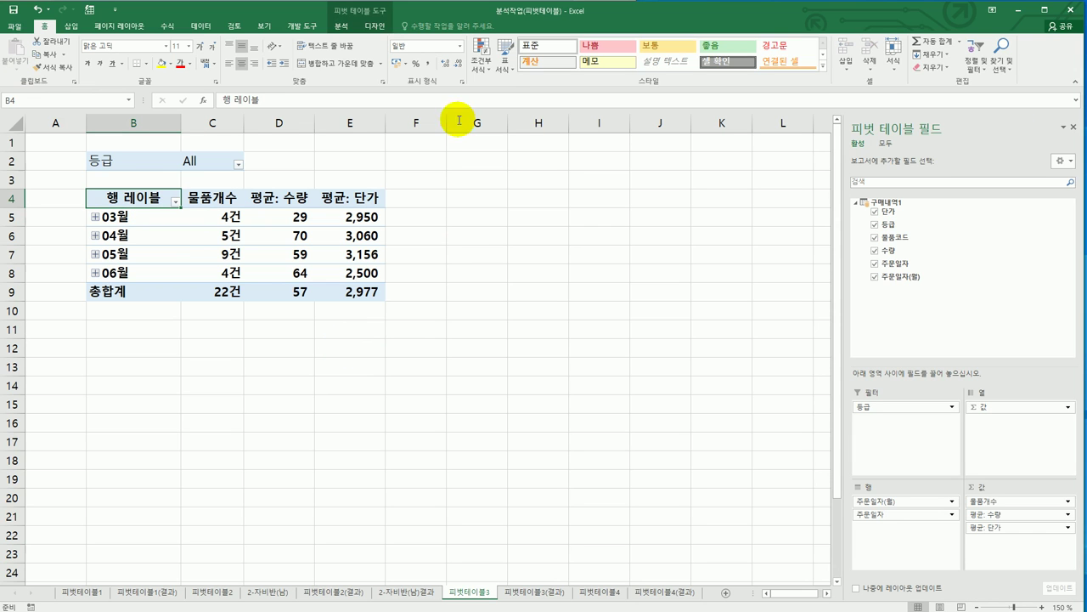
click(375, 26)
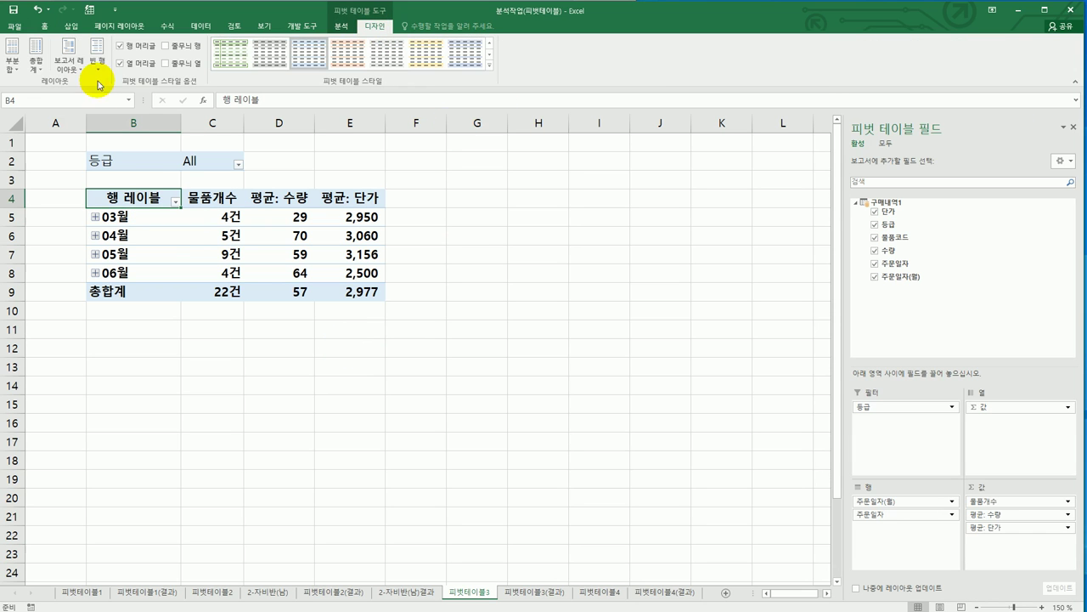
click(68, 53)
click(95, 114)
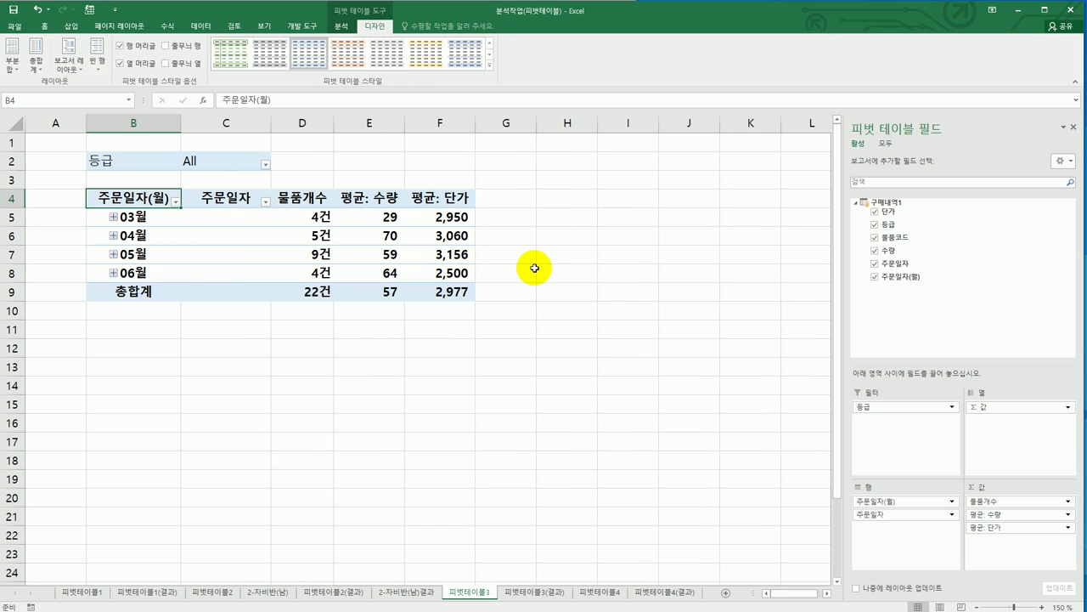
click(535, 268)
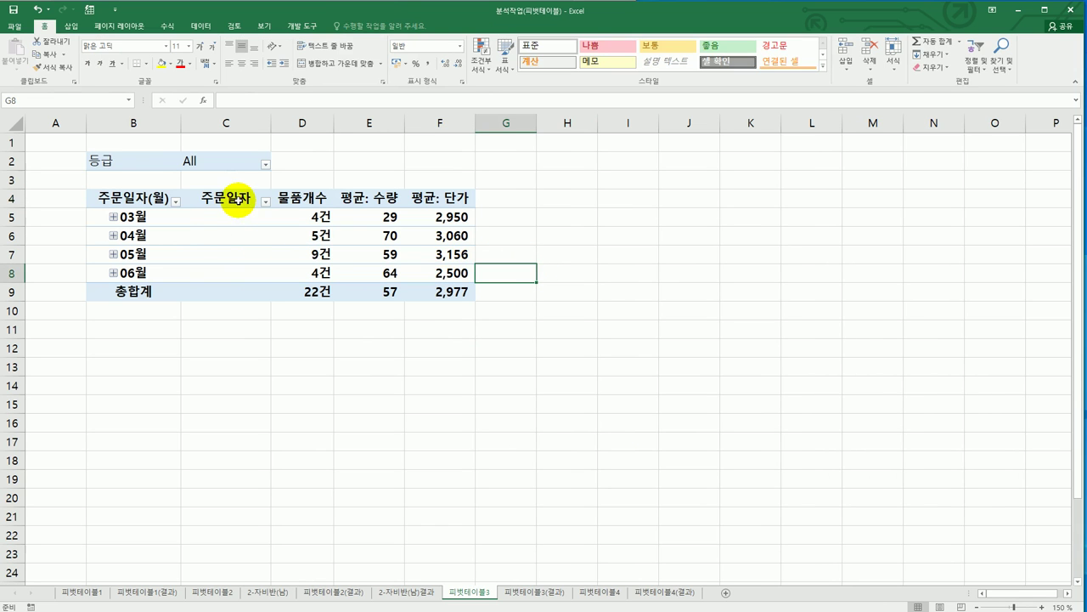
Compare the finished pivot table with the textbook instructions and the 피벗테이블3(결과) sheet
click(235, 201)
key(alt+Tab)
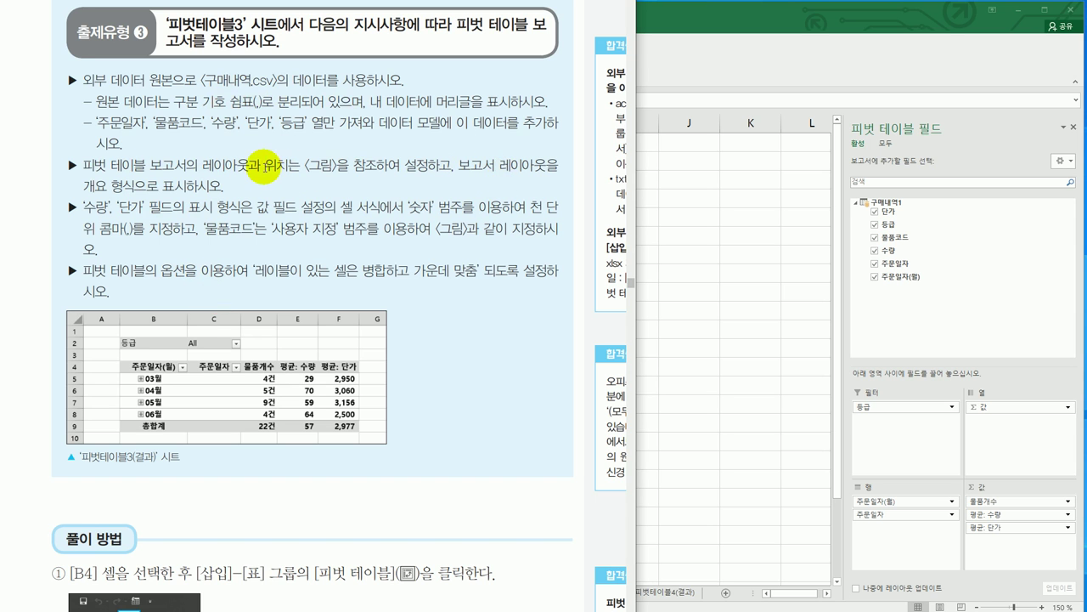
click(687, 409)
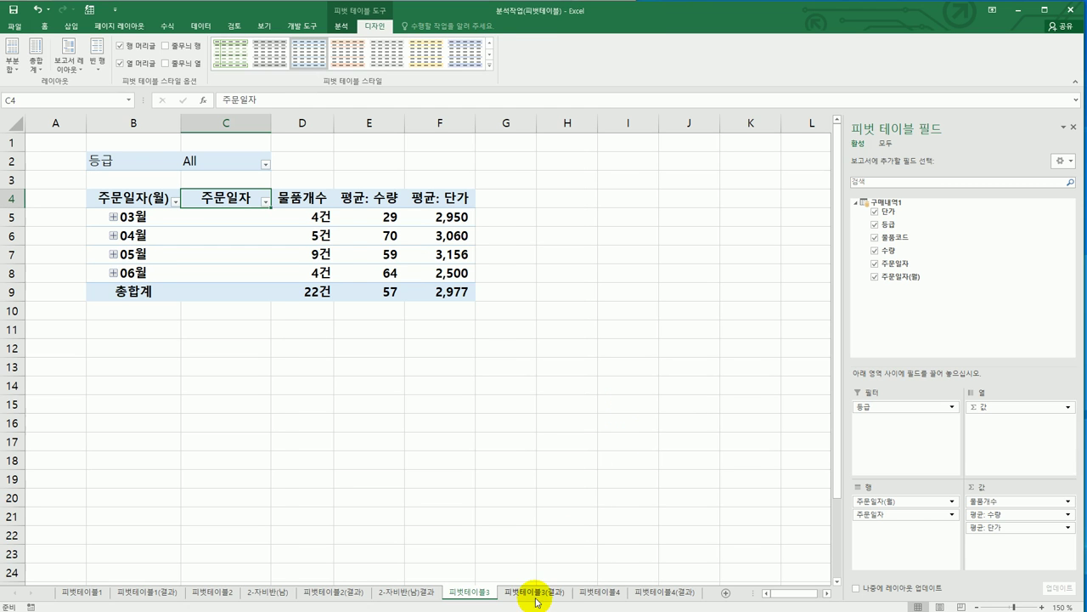
click(535, 593)
click(472, 593)
click(522, 593)
click(480, 593)
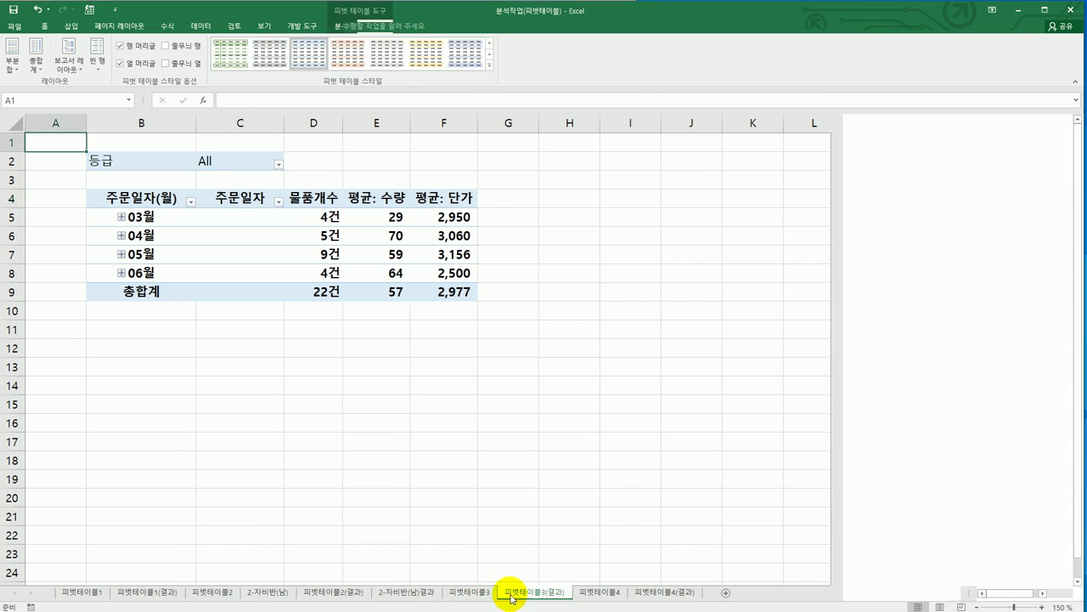
click(521, 592)
click(478, 592)
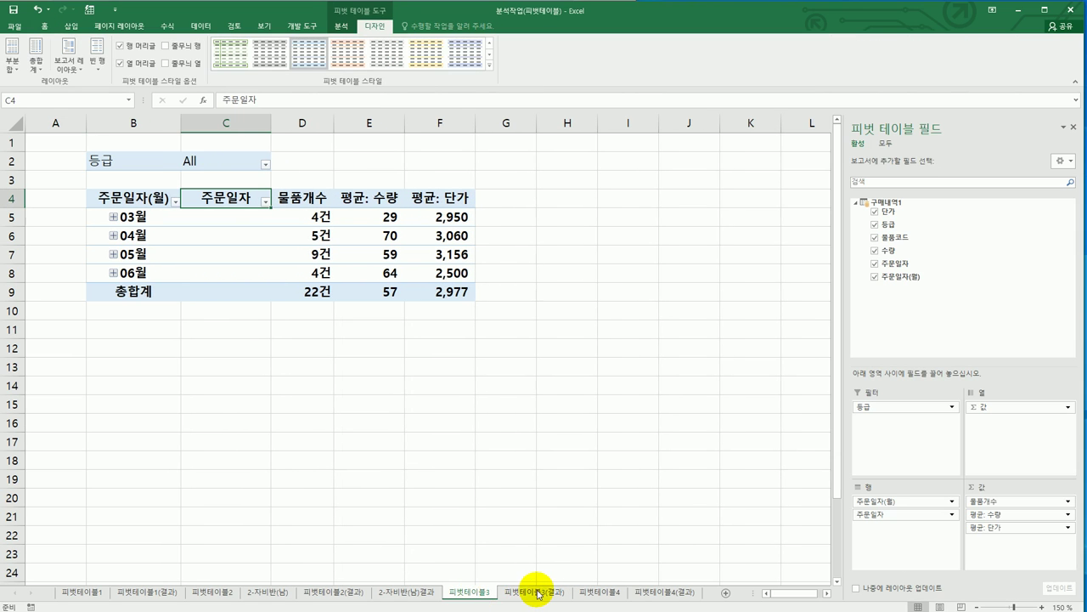
click(547, 594)
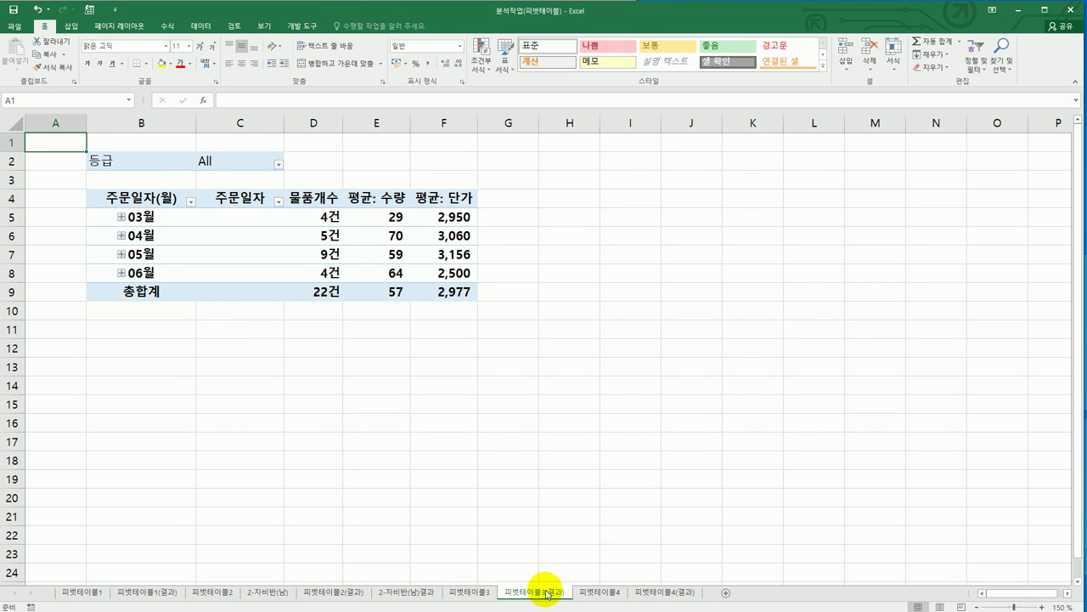
On the 피벗테이블4 sheet, start a text import of the 대출현황 file
click(618, 593)
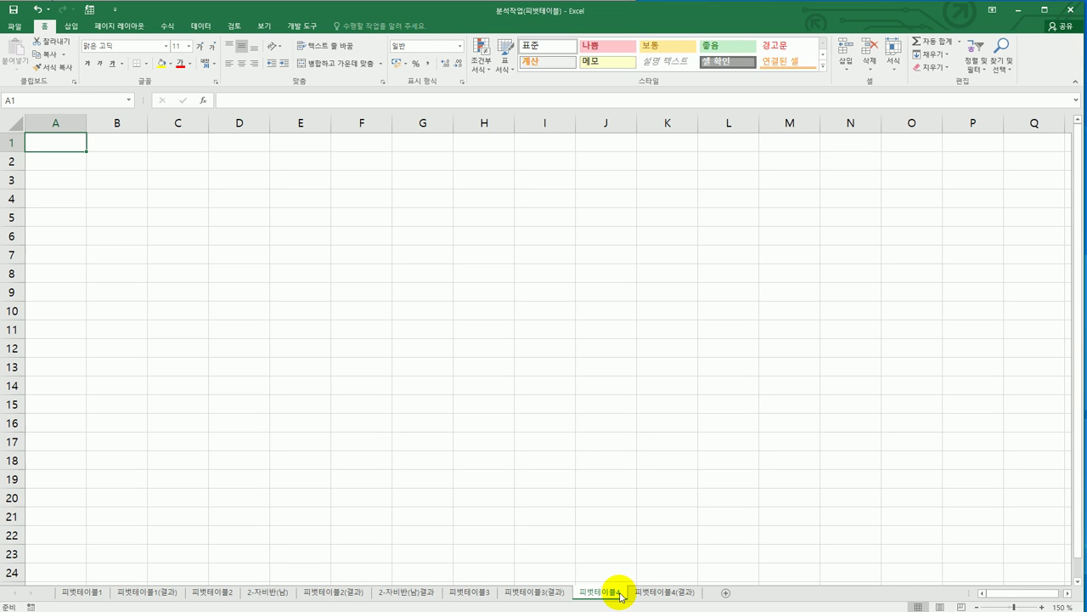
click(204, 30)
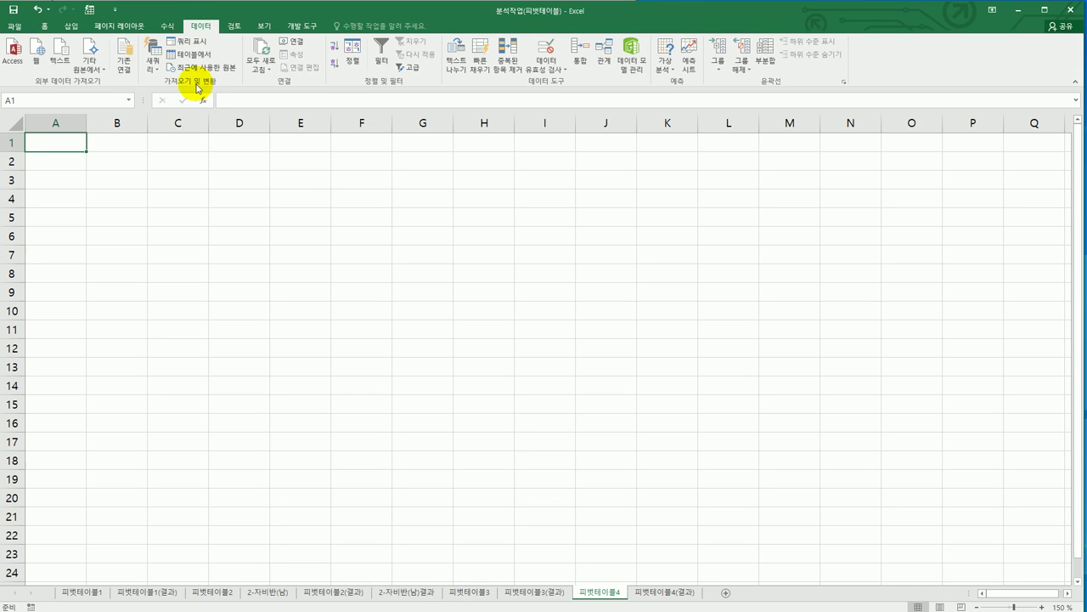
click(70, 30)
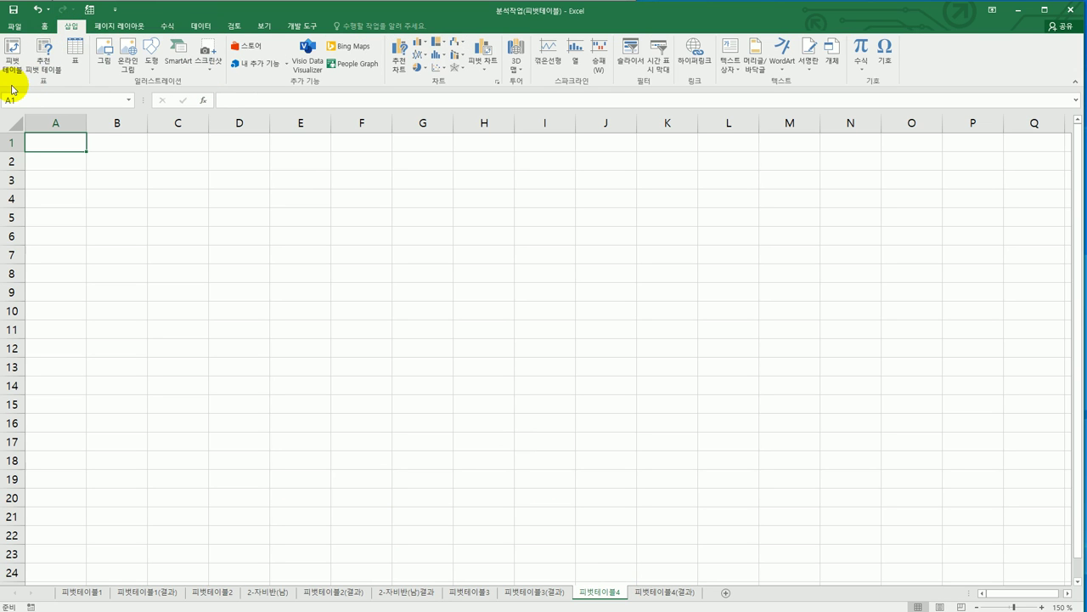
click(196, 26)
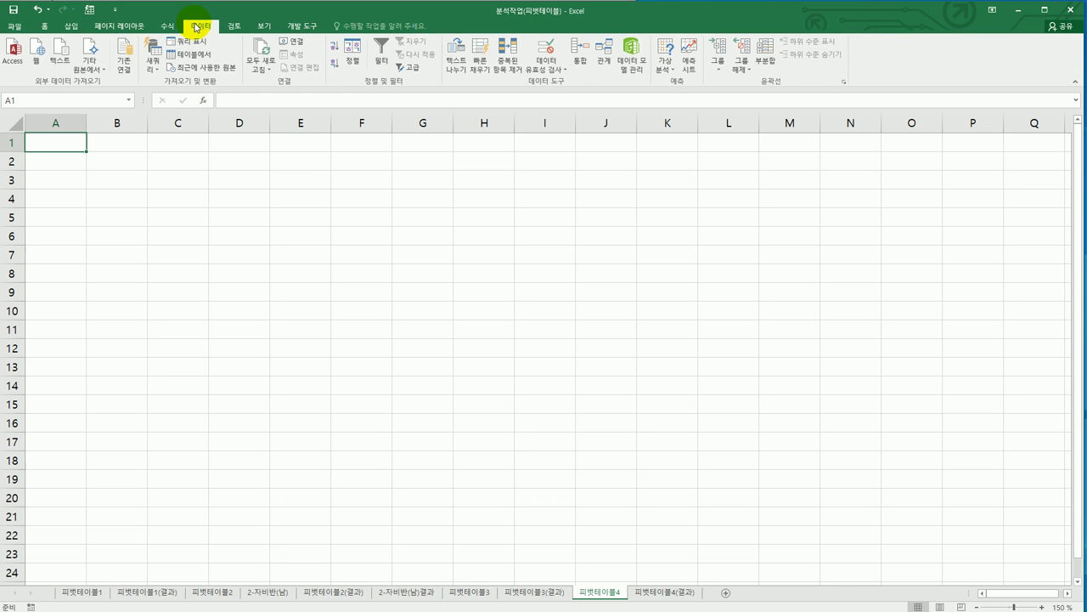
click(61, 67)
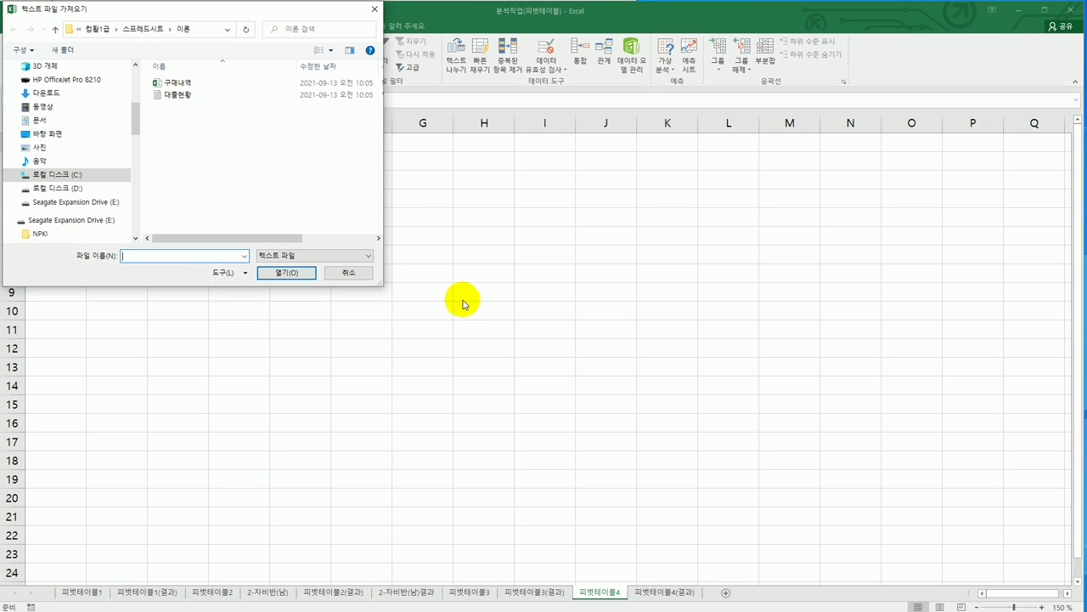
click(201, 101)
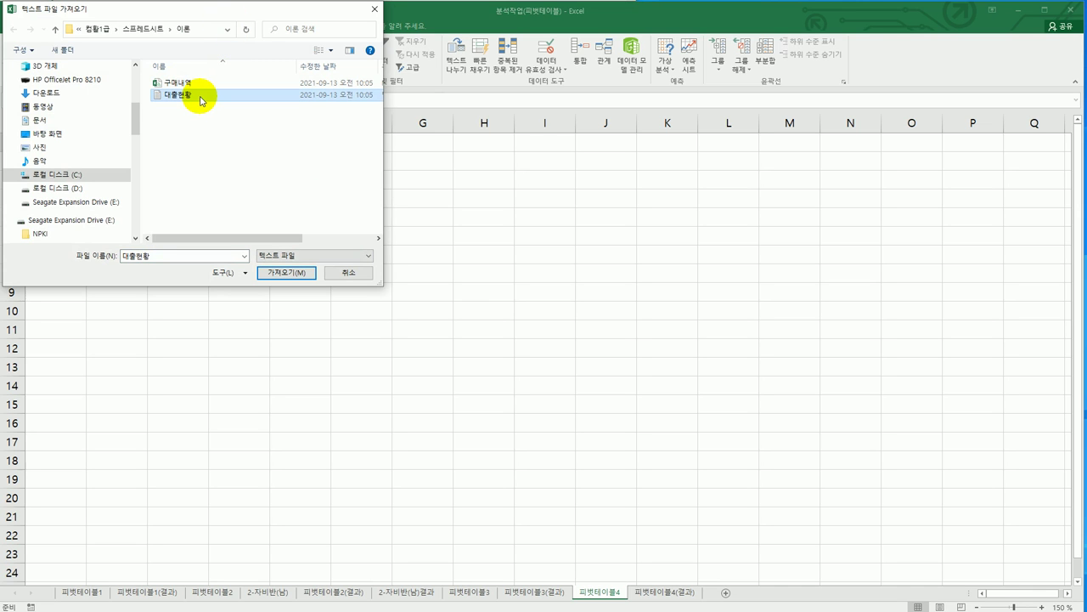
click(297, 279)
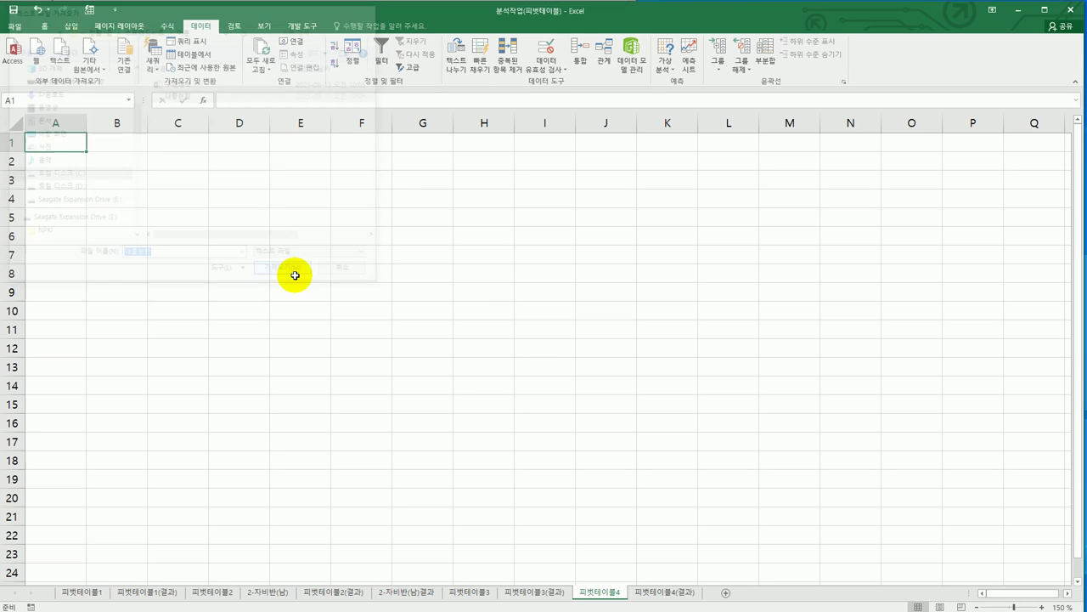
Import the delimited data with headers, using semicolon instead of tab as the delimiter and keeping all columns as General
click(459, 319)
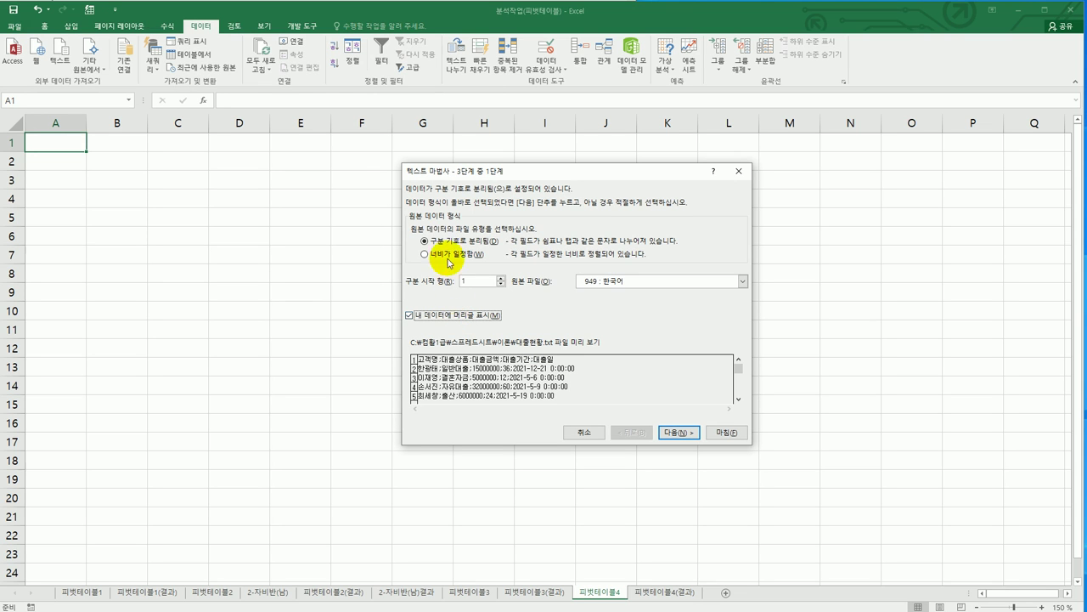
click(675, 434)
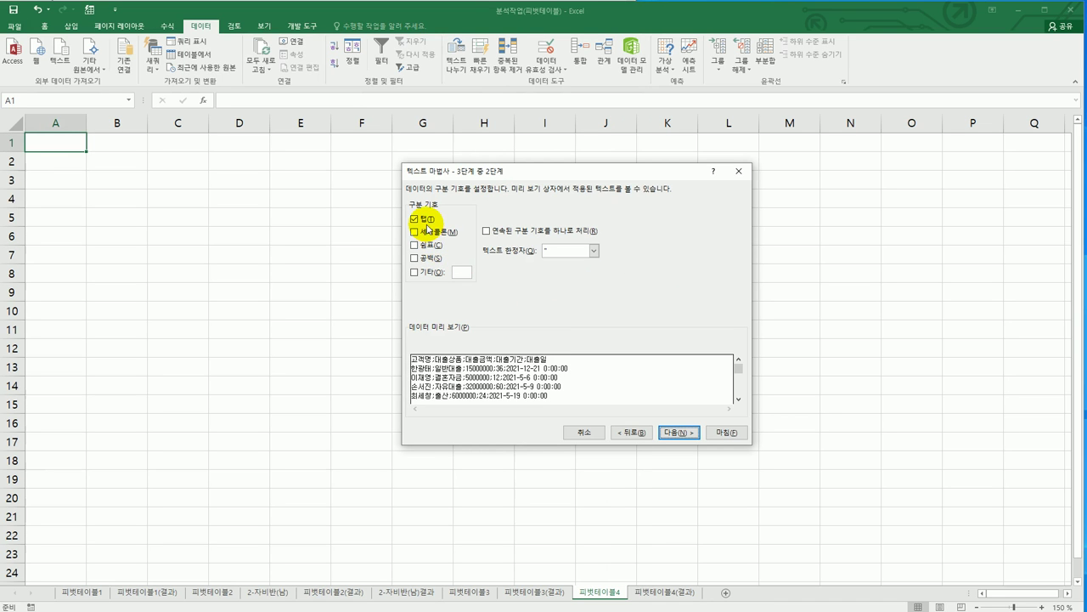
click(415, 232)
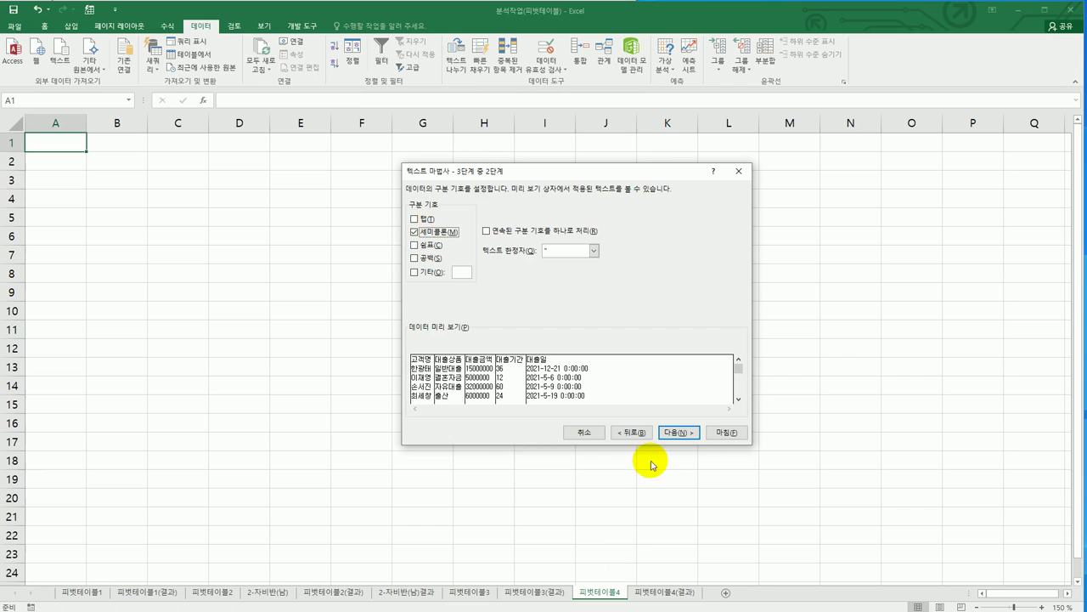
click(679, 437)
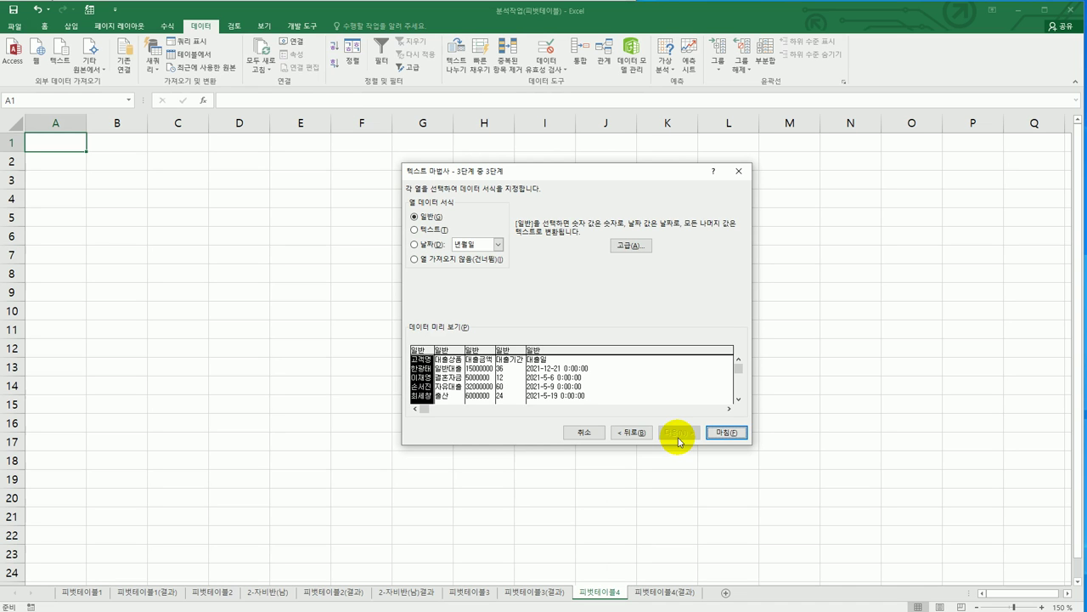
click(740, 436)
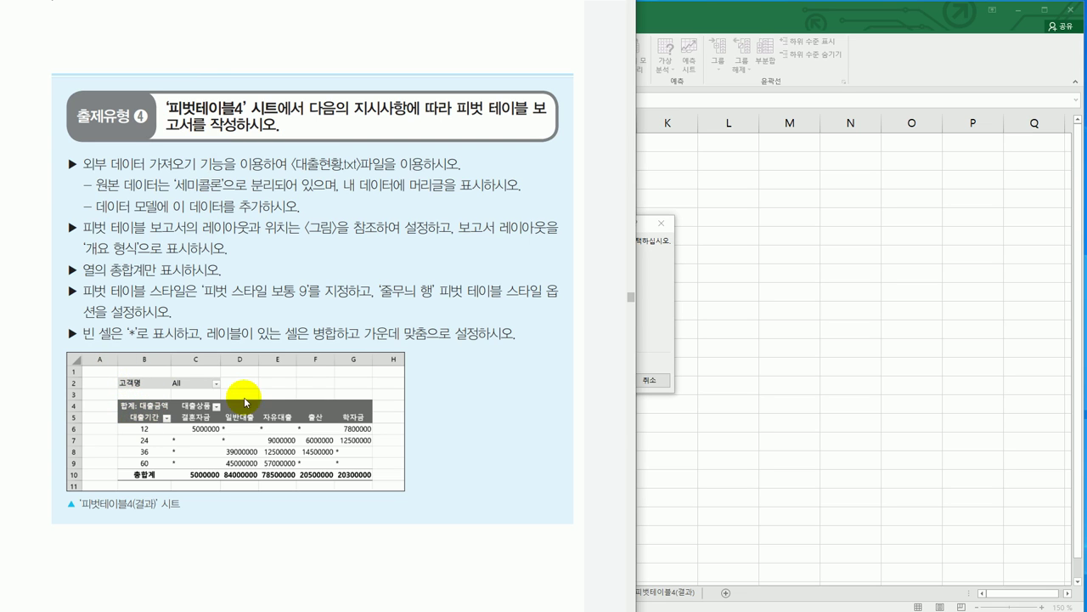
Load the imported data as a pivot table report at cell B4 of the 피벗테이블4 sheet, adding it to the data model
click(648, 317)
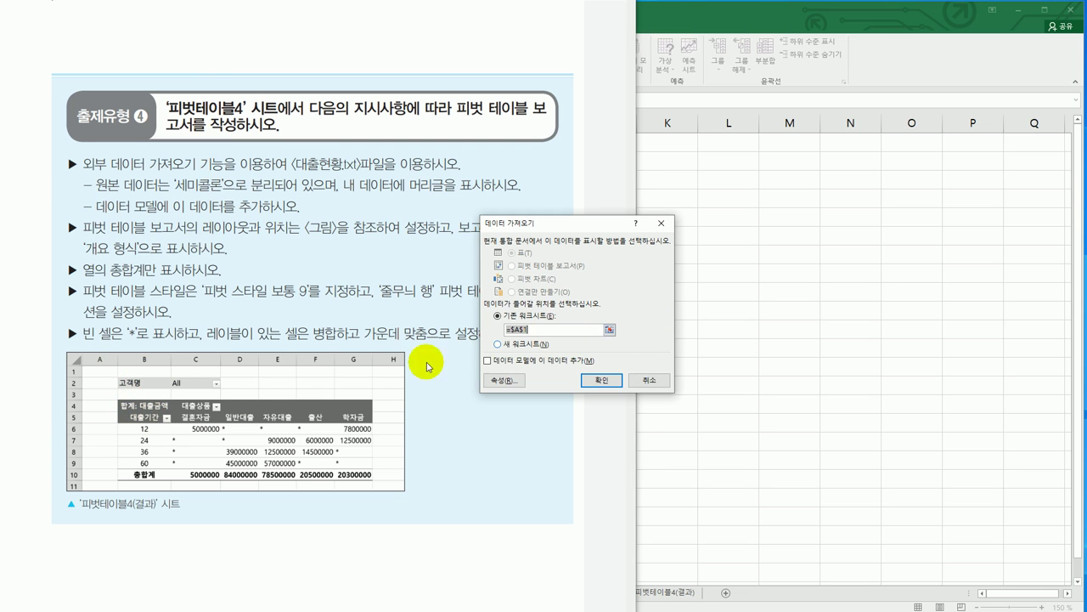
drag(600, 231, 784, 231)
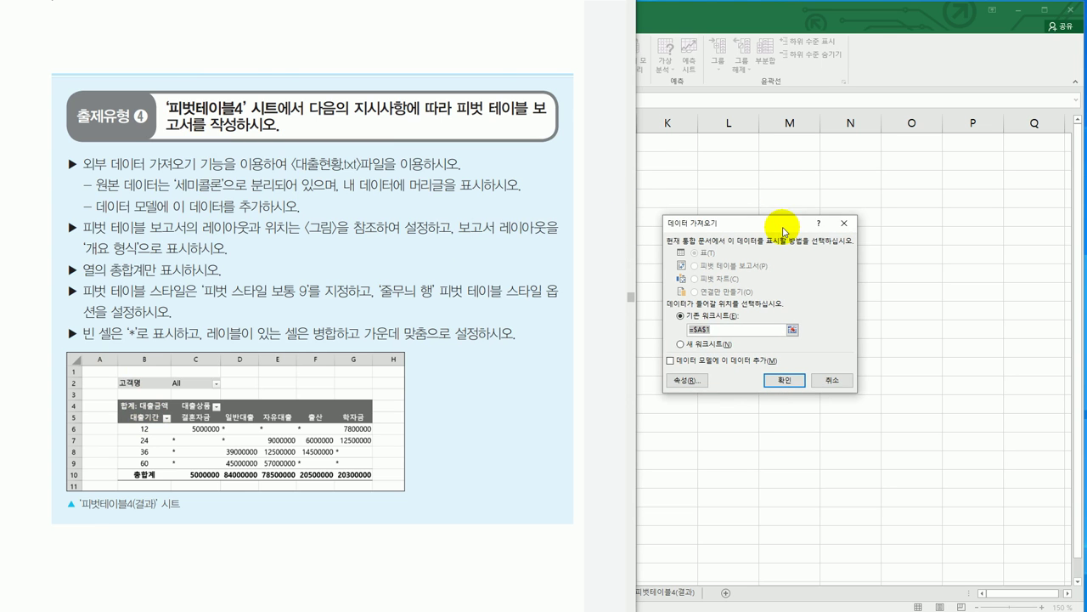
click(727, 28)
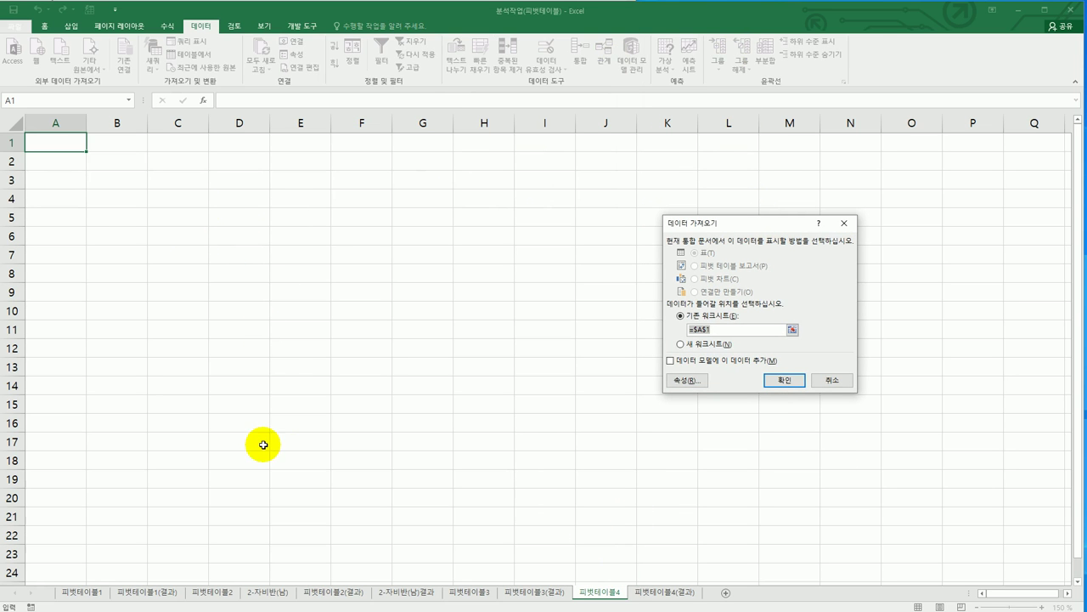
click(111, 202)
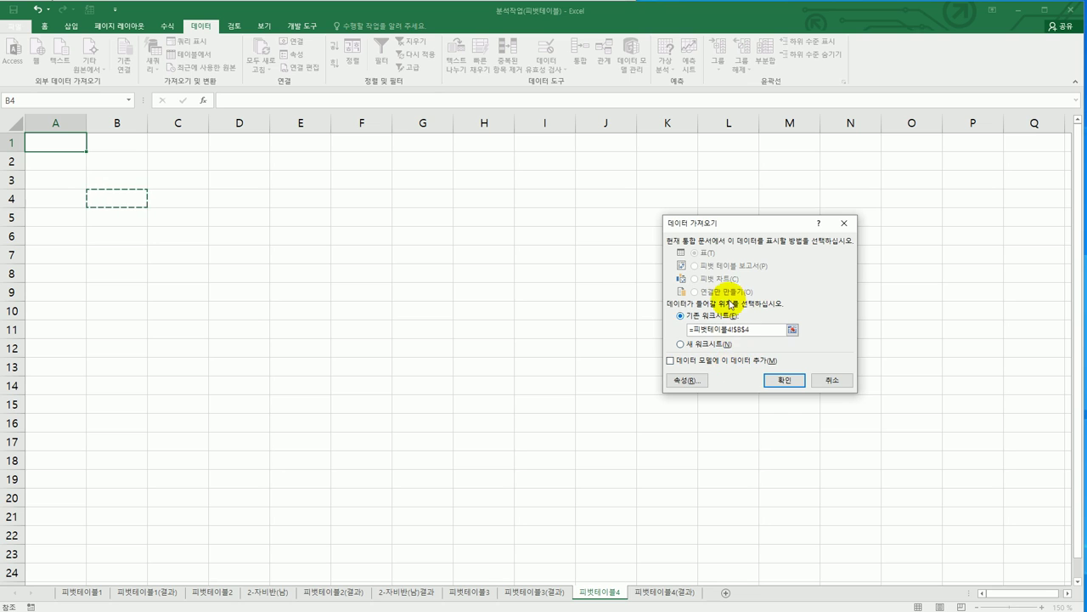
click(700, 268)
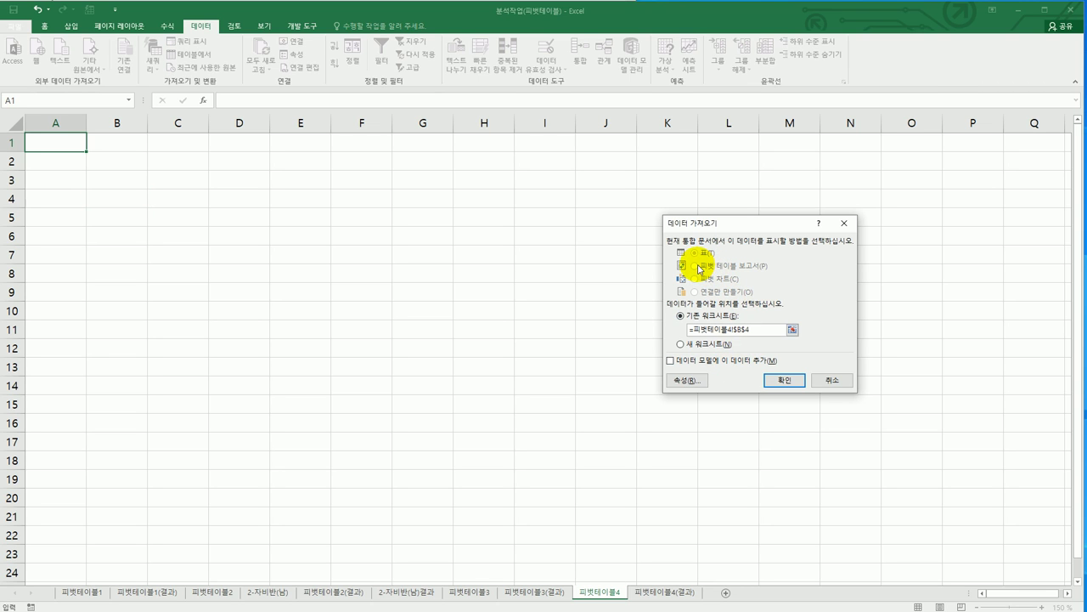
click(684, 364)
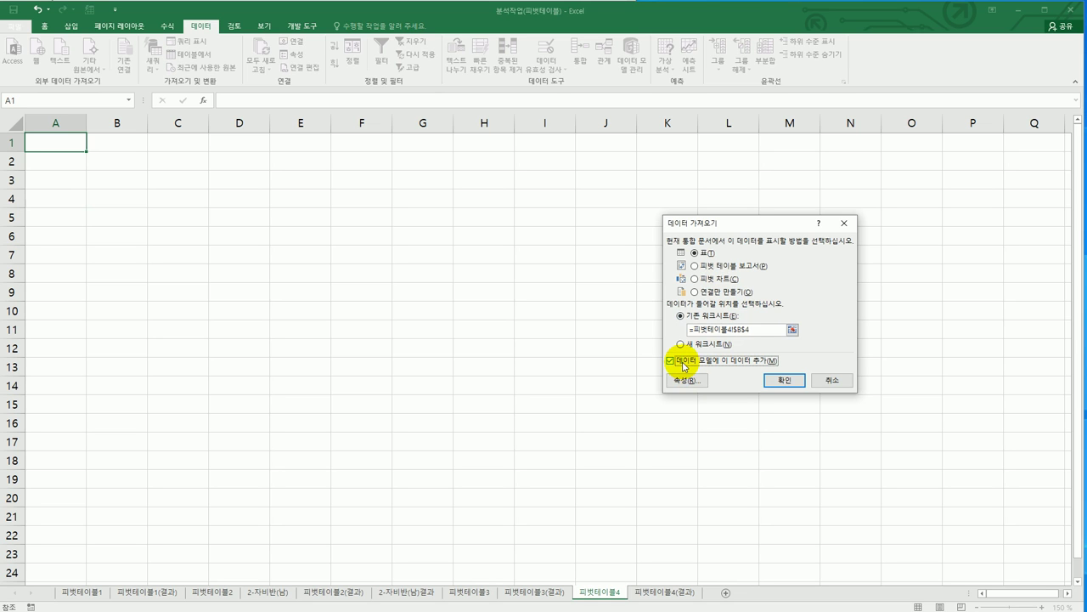
click(701, 267)
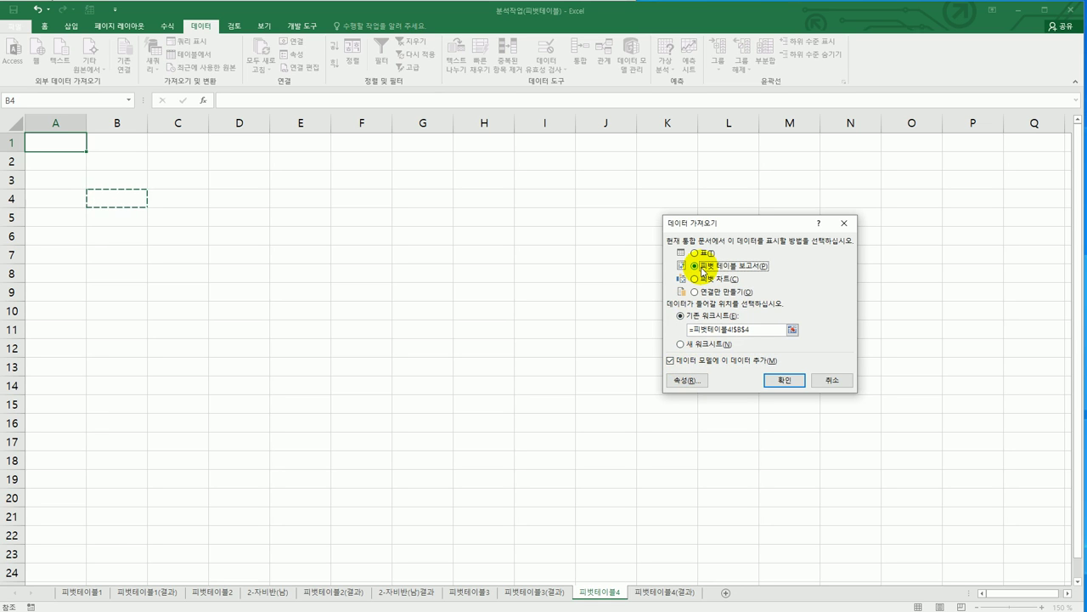
key(alt+Tab)
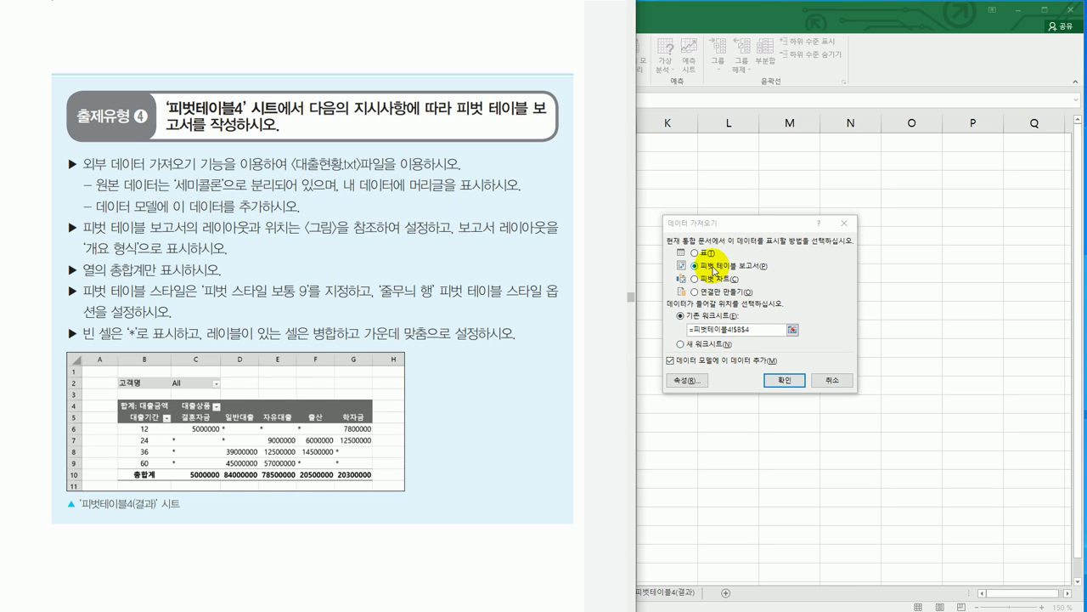
click(785, 380)
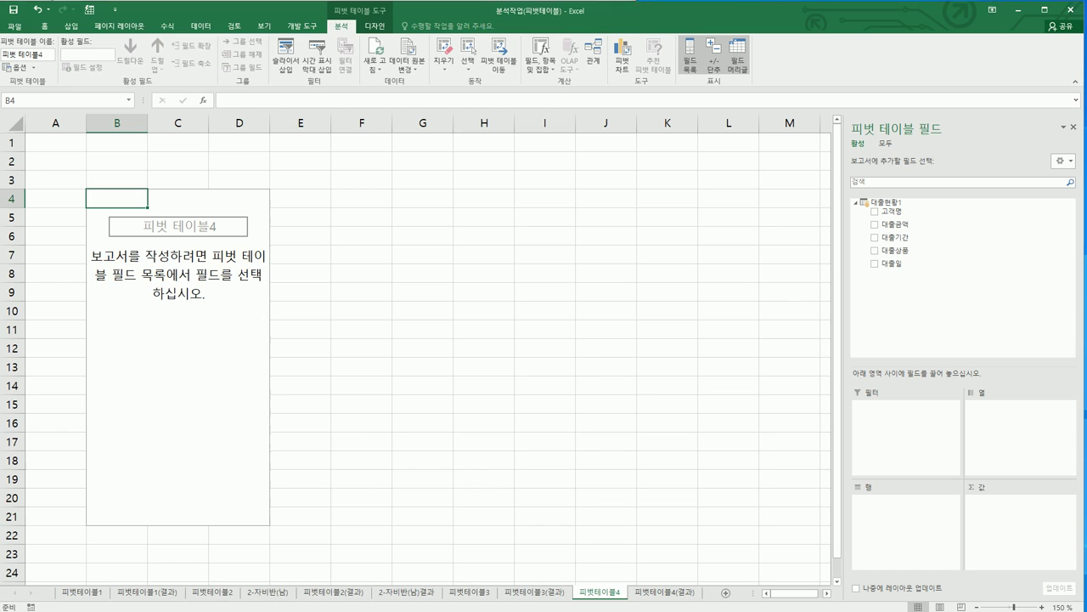
Lay out the pivot table with 고객명 as filter, 대출기간 as rows, 대출상품 as columns and the sum of 대출금액 as values
key(alt+Tab)
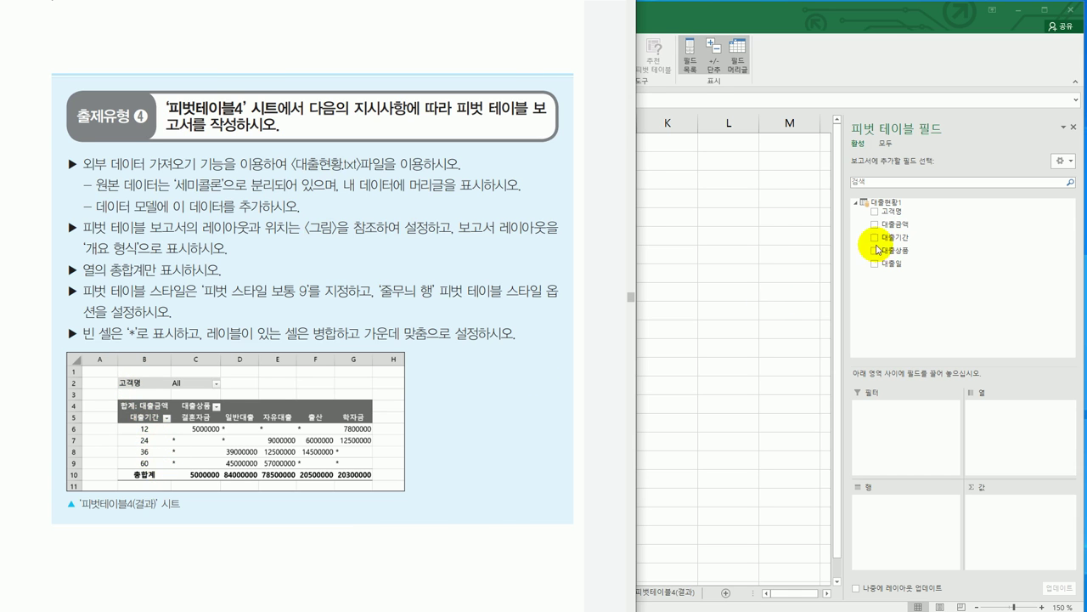
drag(892, 212, 903, 453)
drag(918, 241, 922, 528)
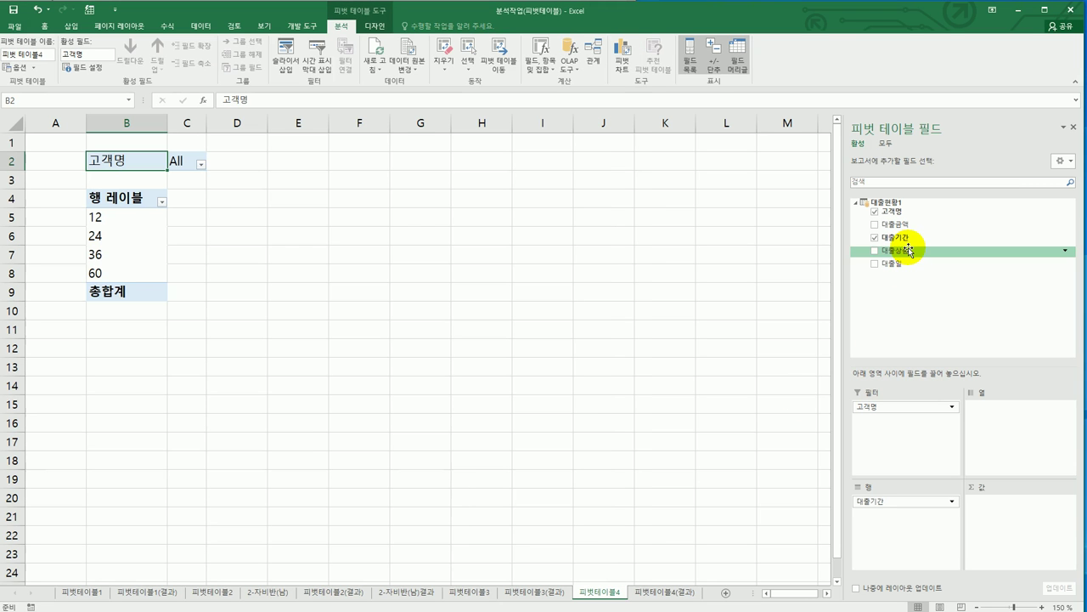
drag(908, 250, 1000, 434)
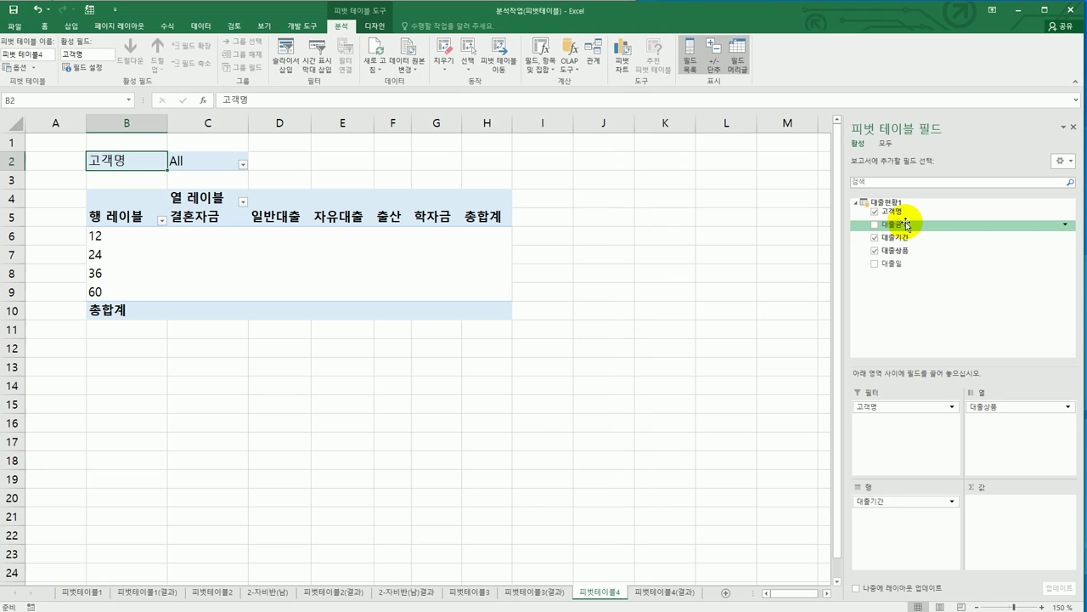
drag(906, 224, 1000, 507)
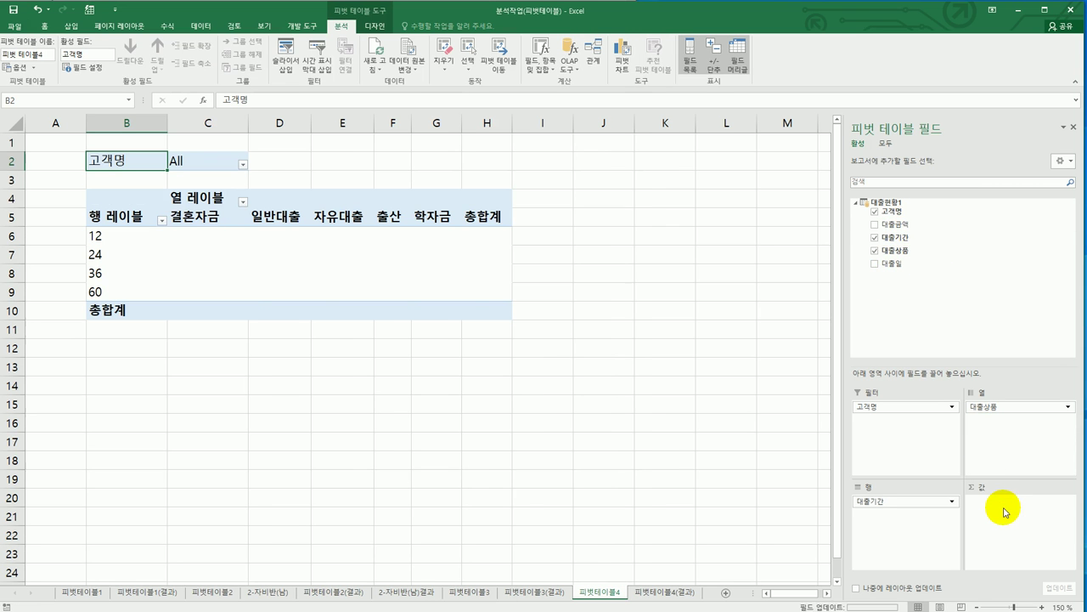
mouse_move(410, 281)
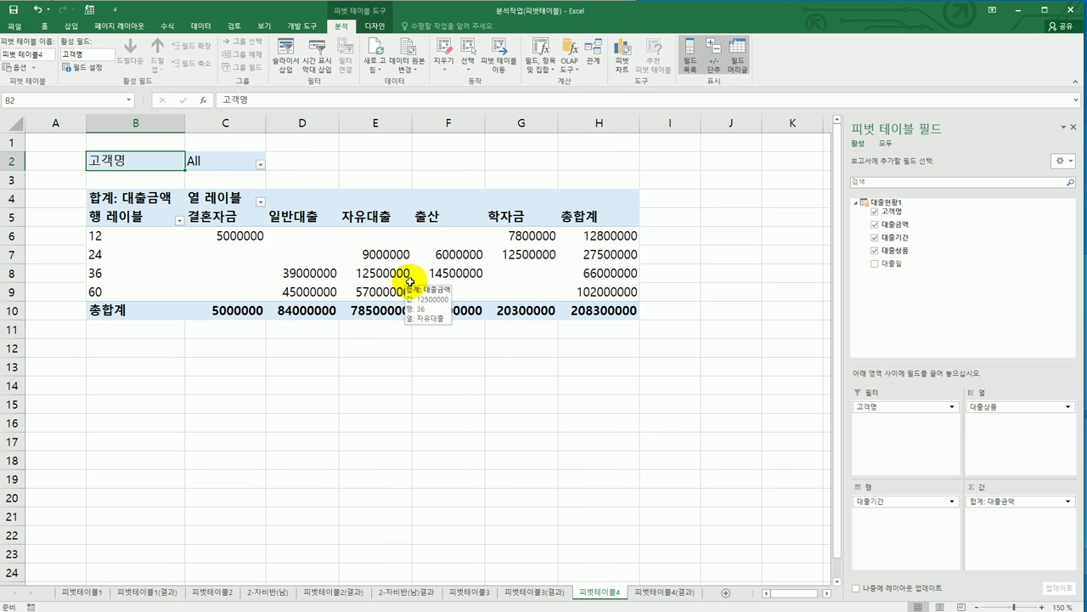
Show the pivot table in outline form with grand totals for columns only
key(alt+Tab)
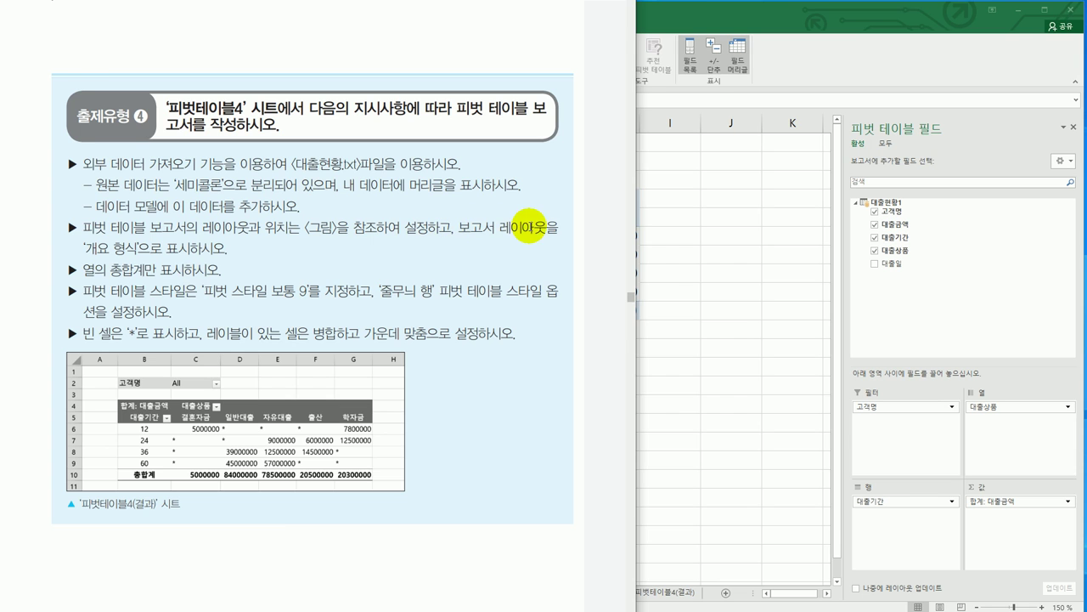
key(alt+Tab)
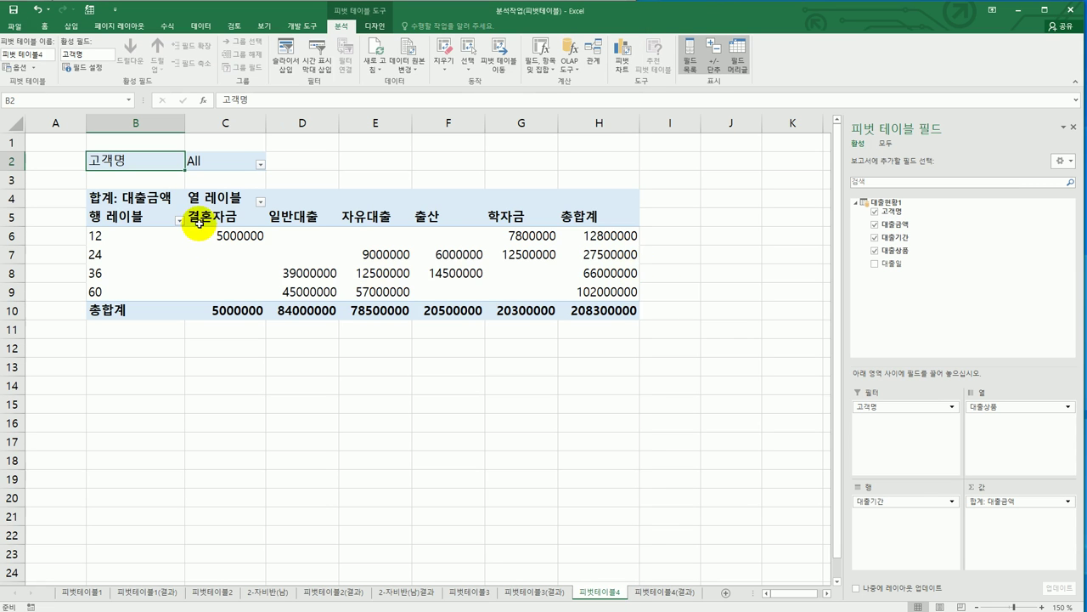
click(215, 198)
click(126, 220)
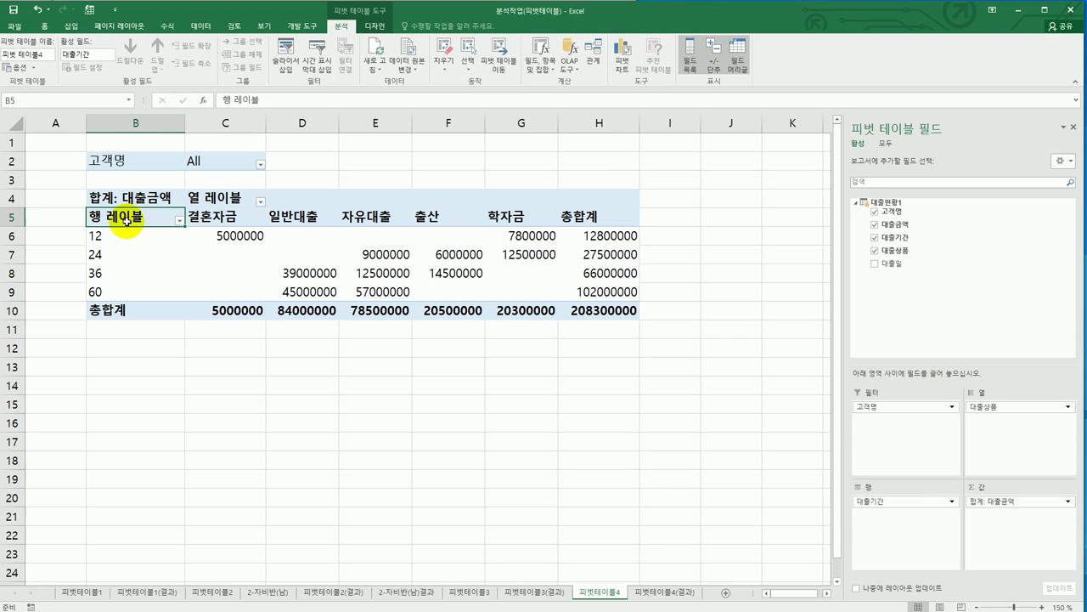
click(376, 27)
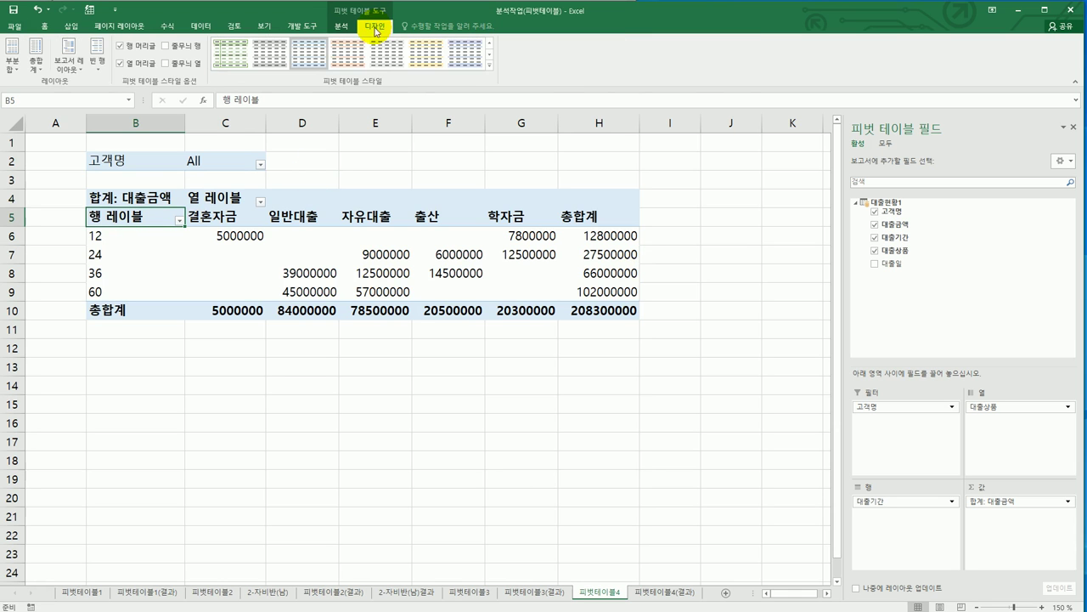
click(70, 61)
click(94, 117)
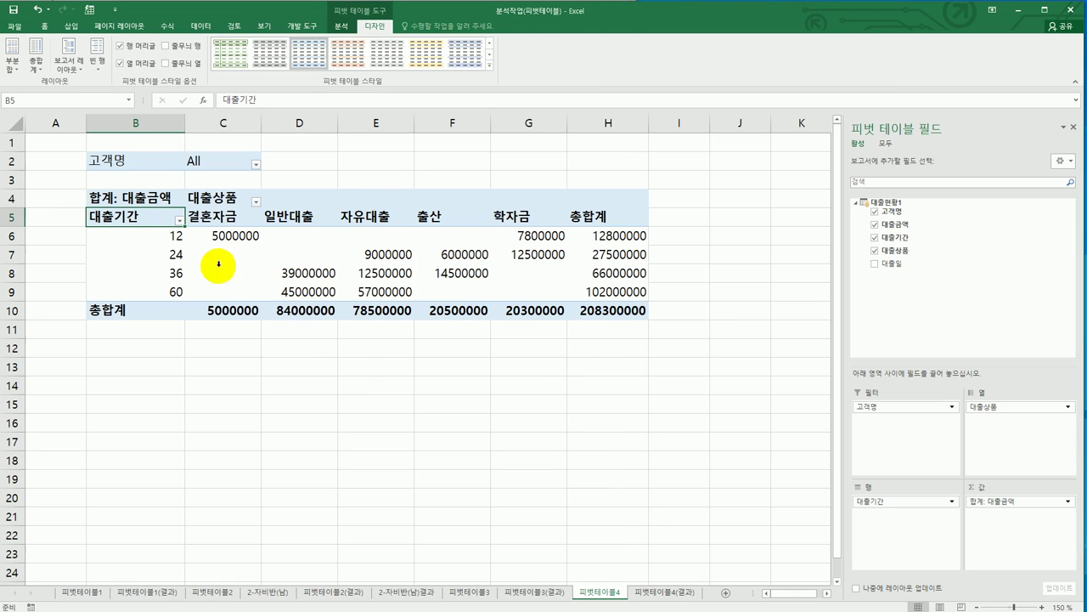
click(38, 62)
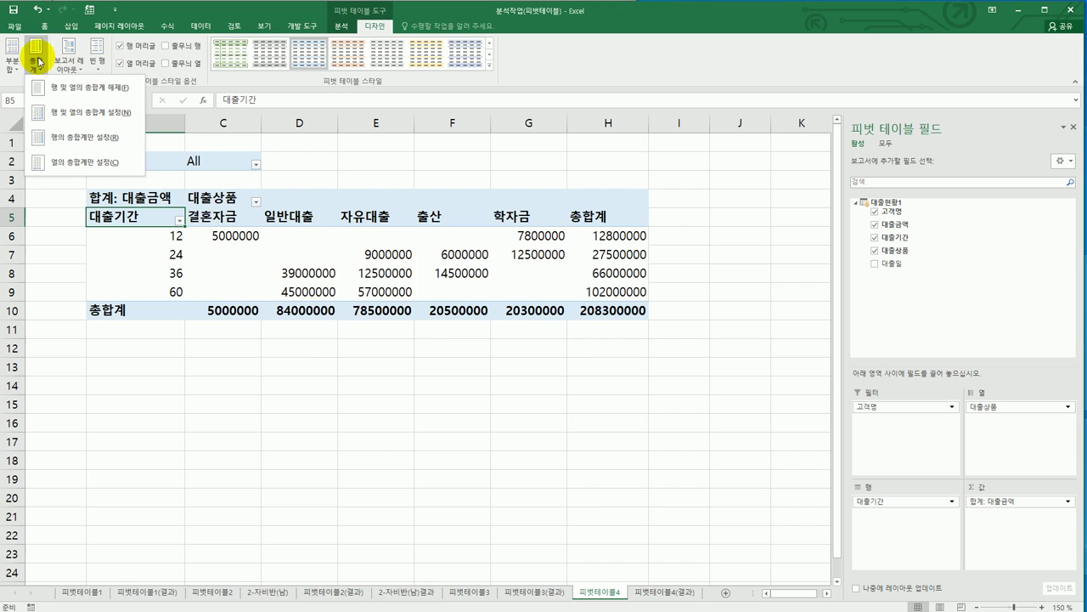
click(58, 163)
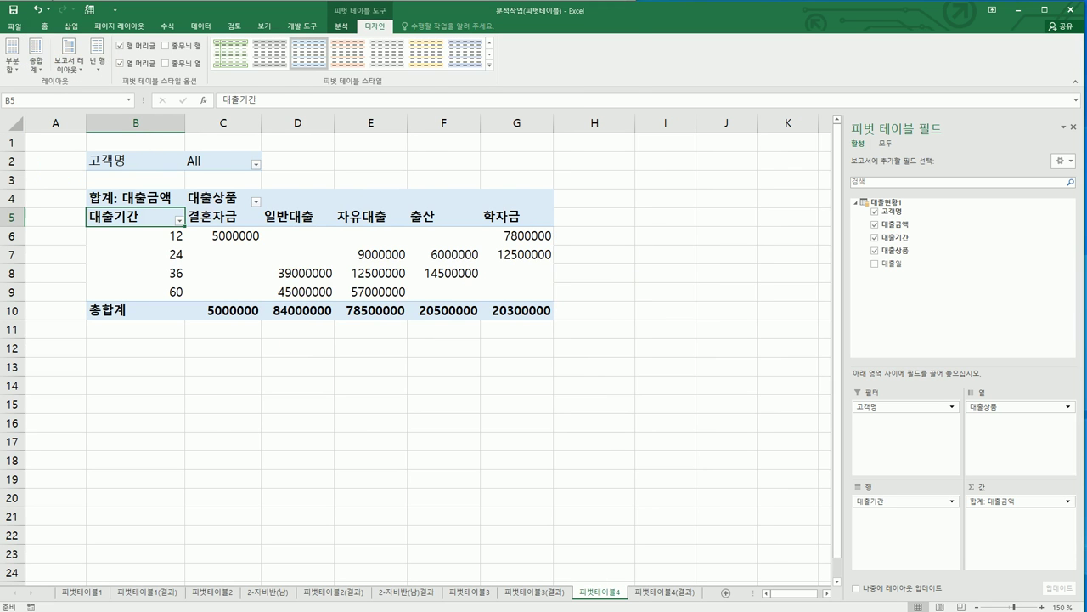
Apply the Pivot Style Medium 9 (피벗 스타일 보통 9) to the pivot table and enable banded rows (줄무늬 행)
key(alt+Tab)
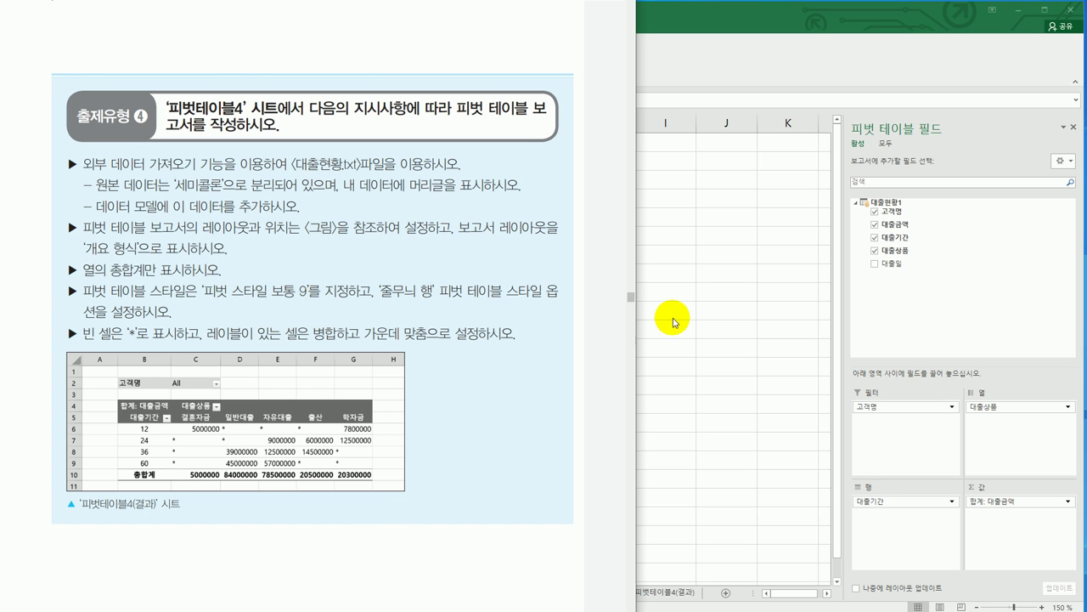
key(alt+Tab)
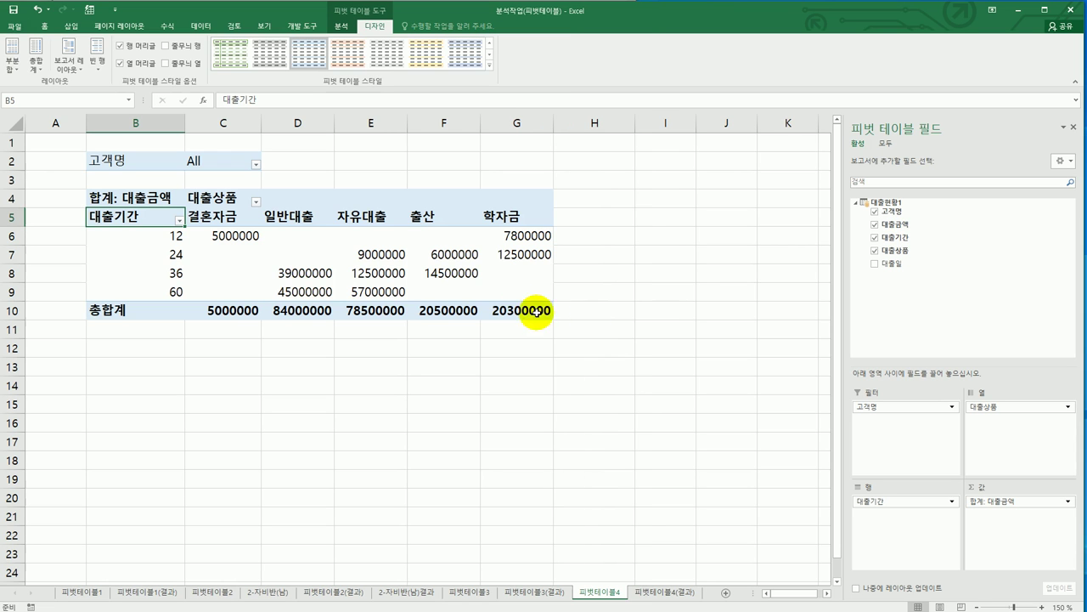
click(491, 66)
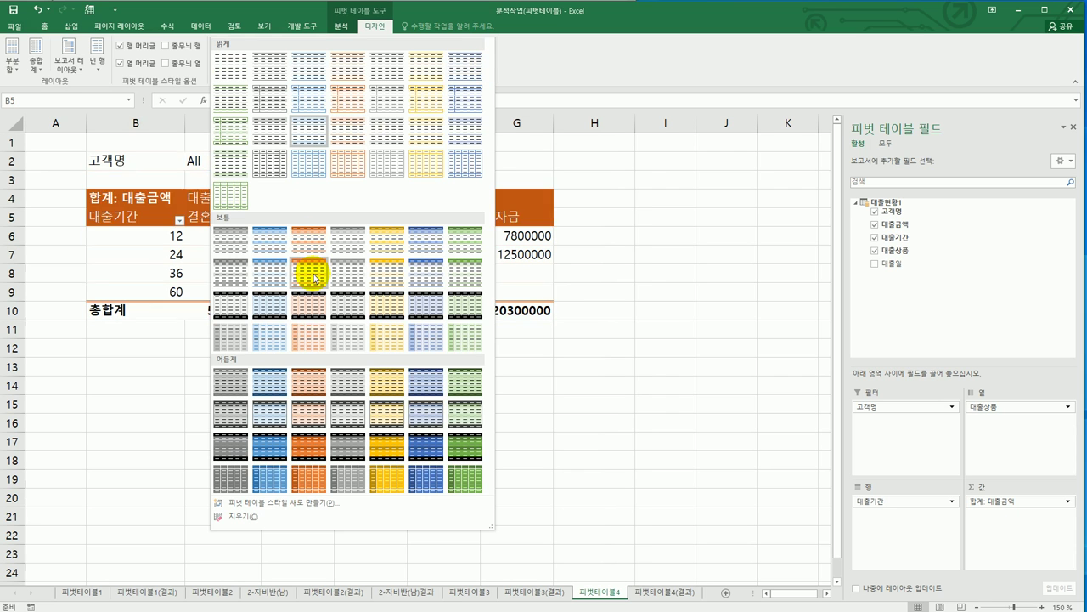
click(278, 273)
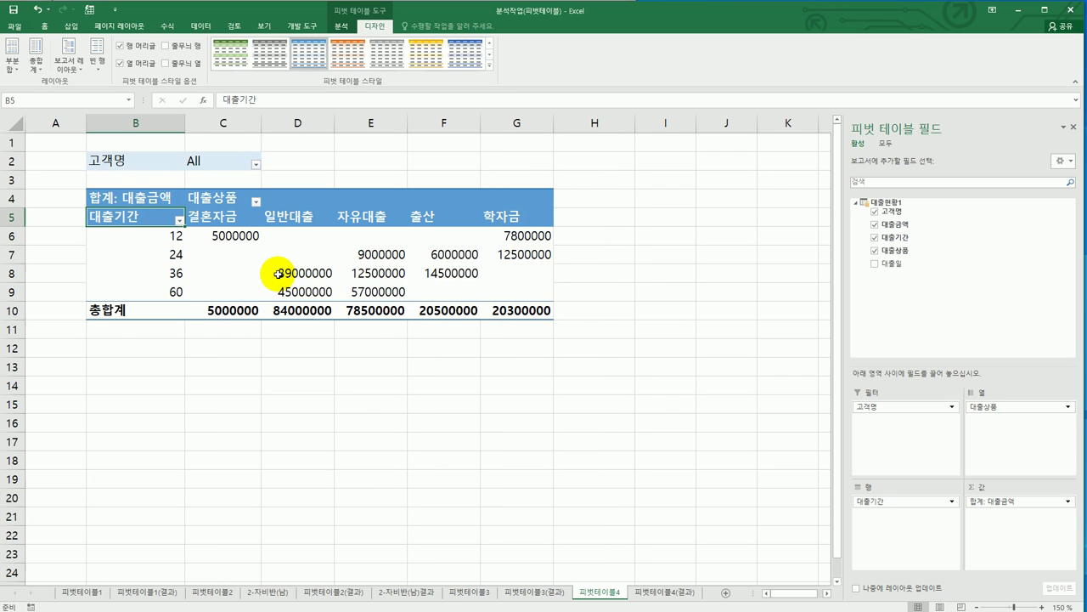
key(alt+Tab)
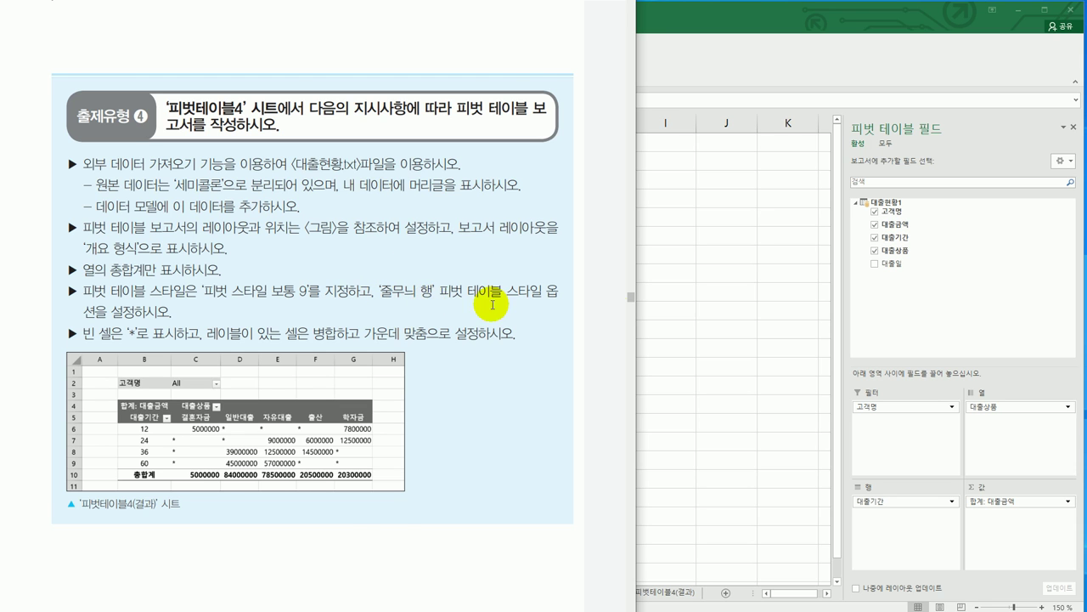
key(alt+Tab)
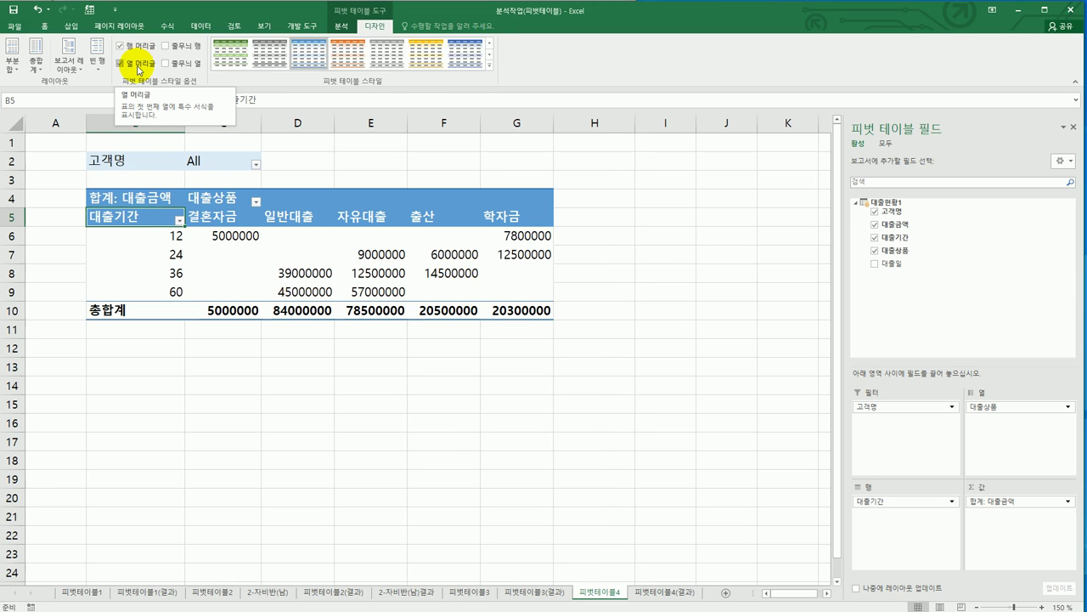
click(175, 47)
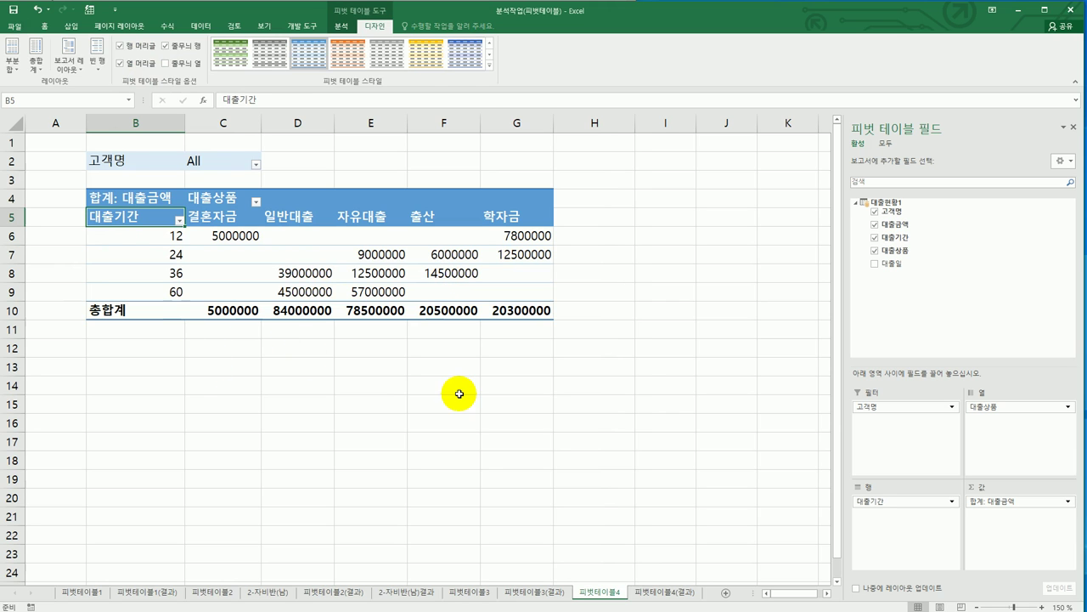
In the pivot table options, merge and center cells with labels and show empty cells as "*"
key(alt+Tab)
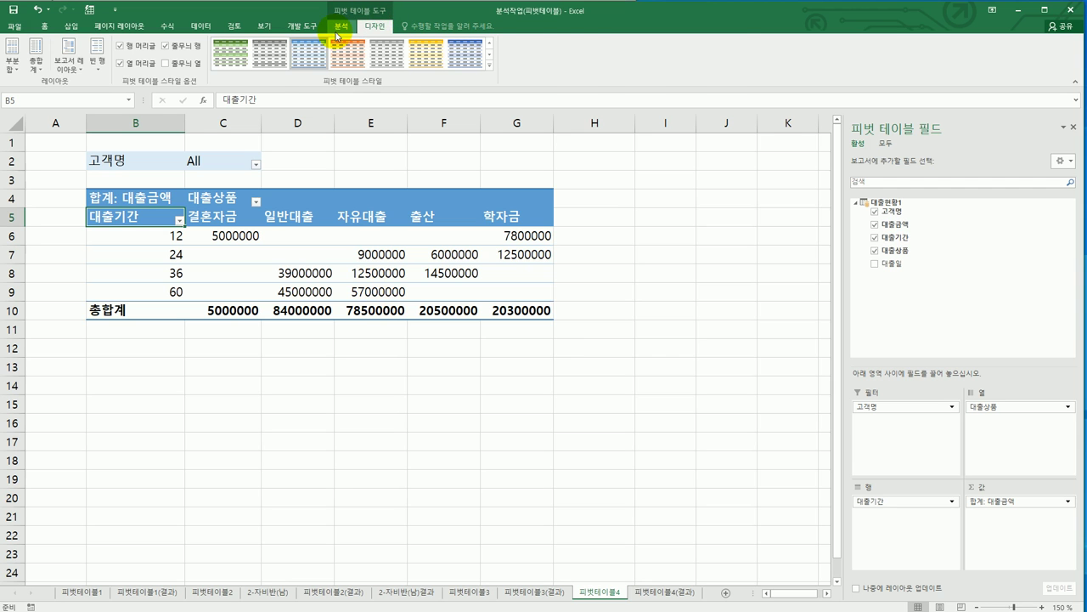
click(338, 30)
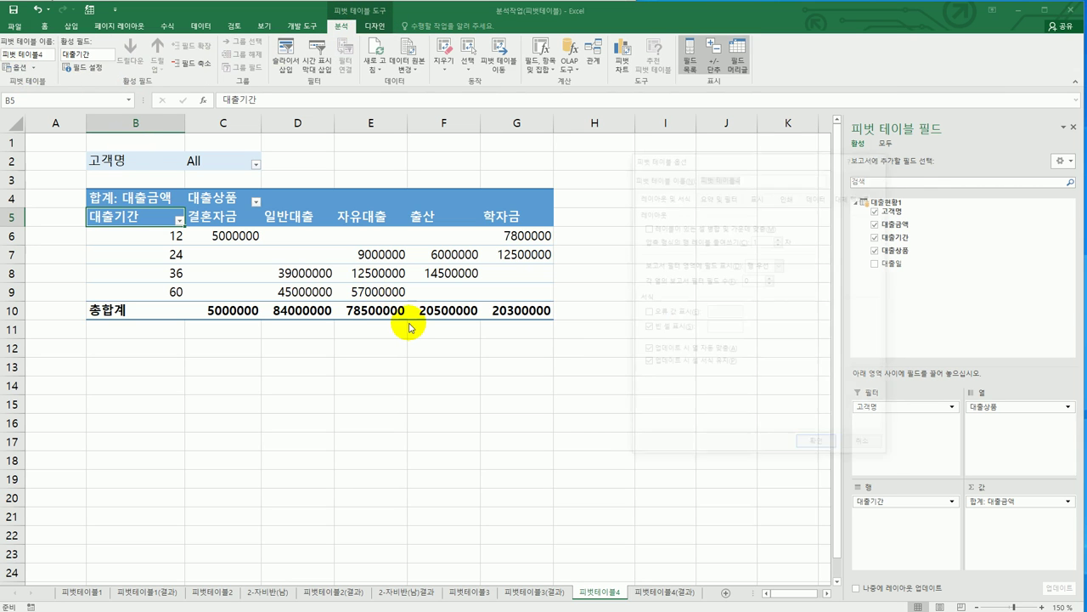
right_click(272, 220)
click(319, 493)
click(695, 228)
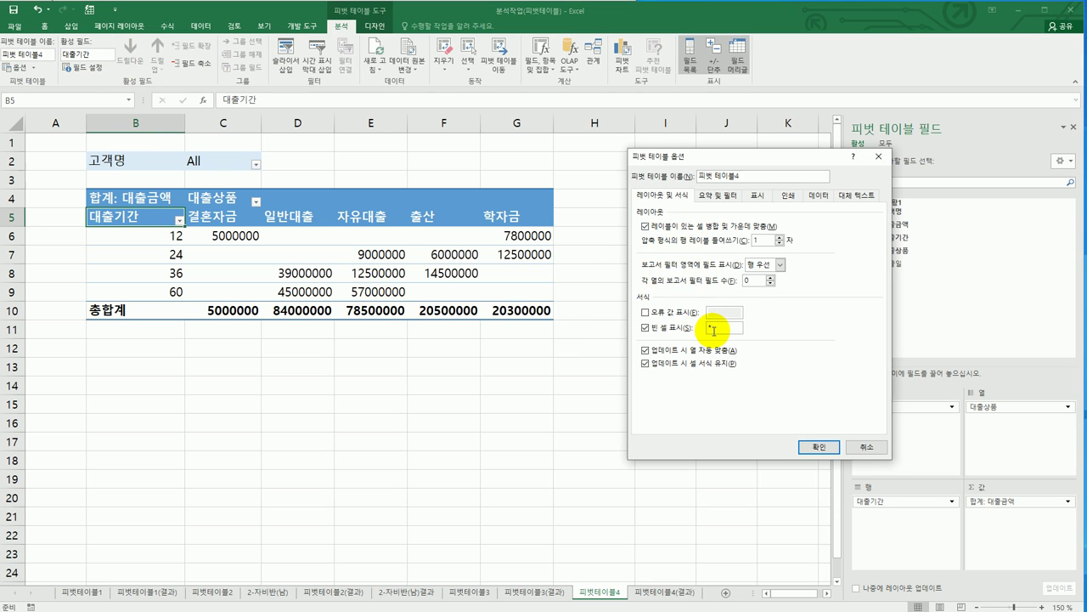
click(811, 446)
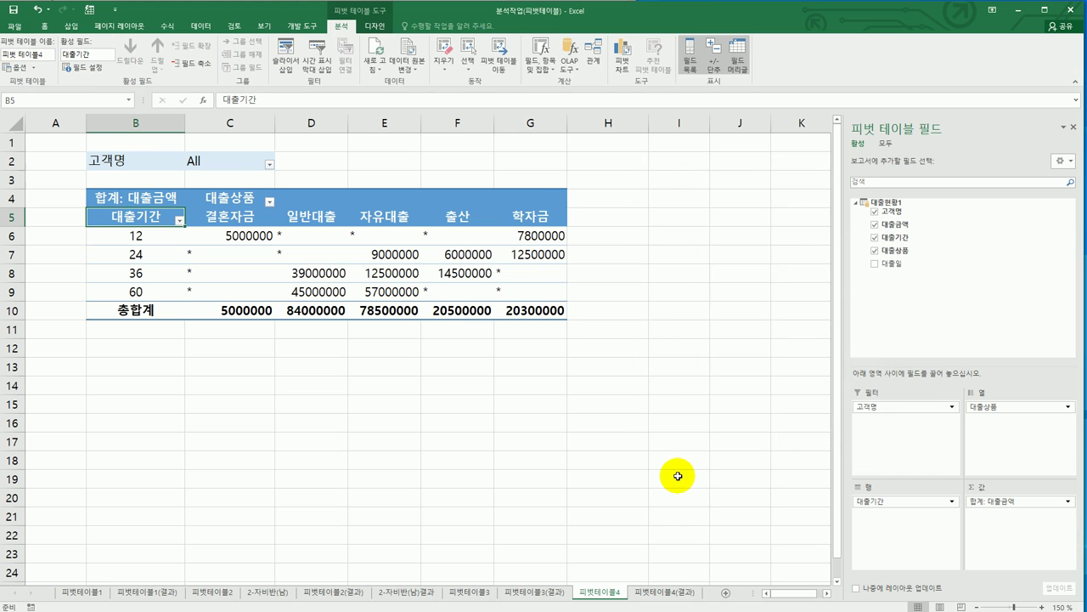
Compare the finished pivot table with the 피벗테이블4(결과) sheet and review the commands for importing external data
click(678, 475)
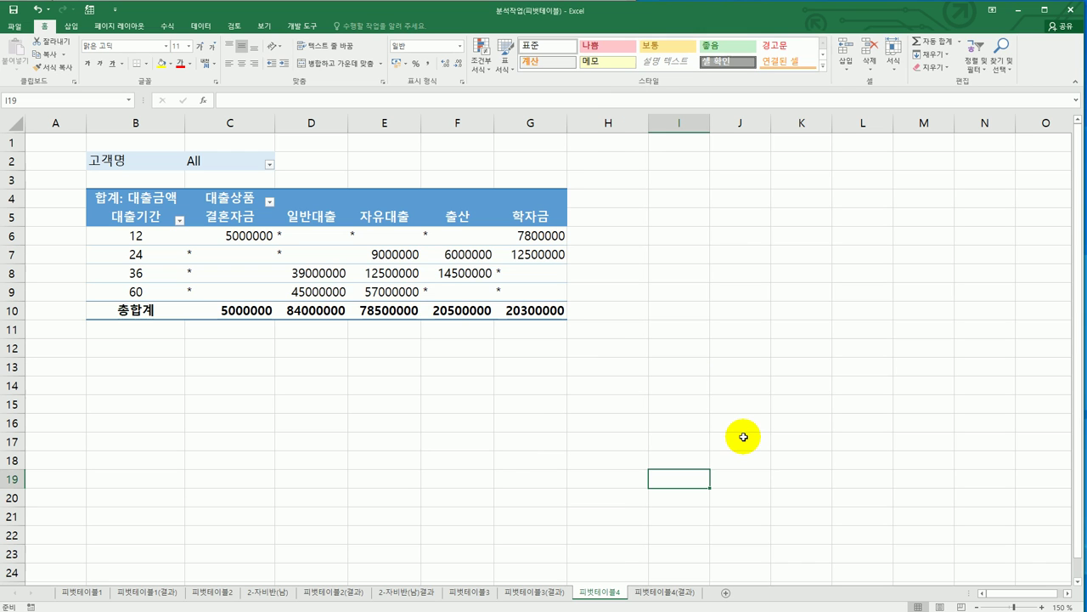
click(679, 592)
click(620, 593)
click(645, 592)
click(598, 592)
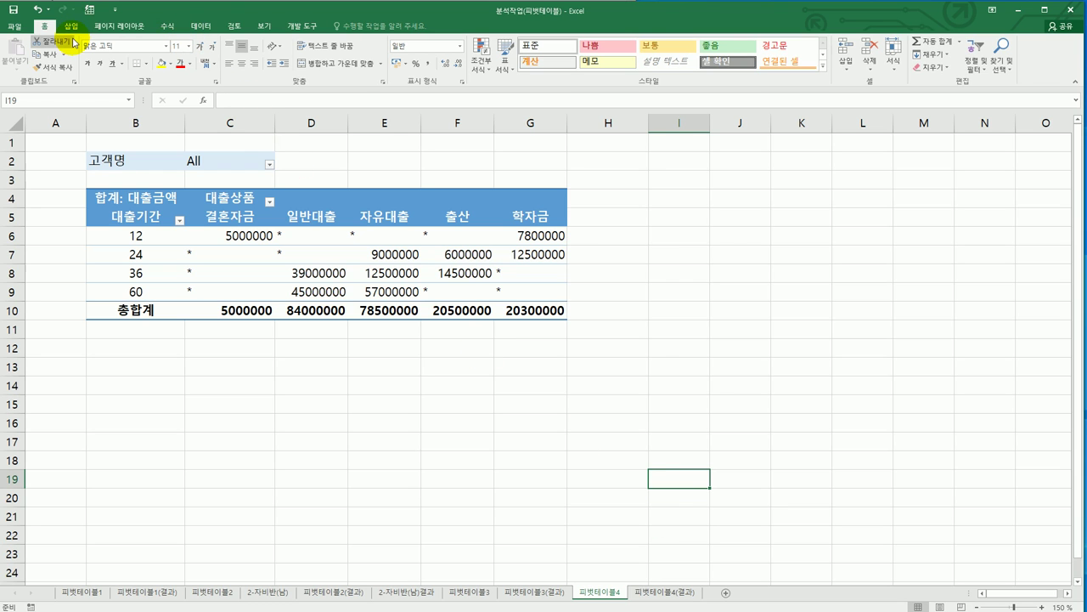
click(202, 27)
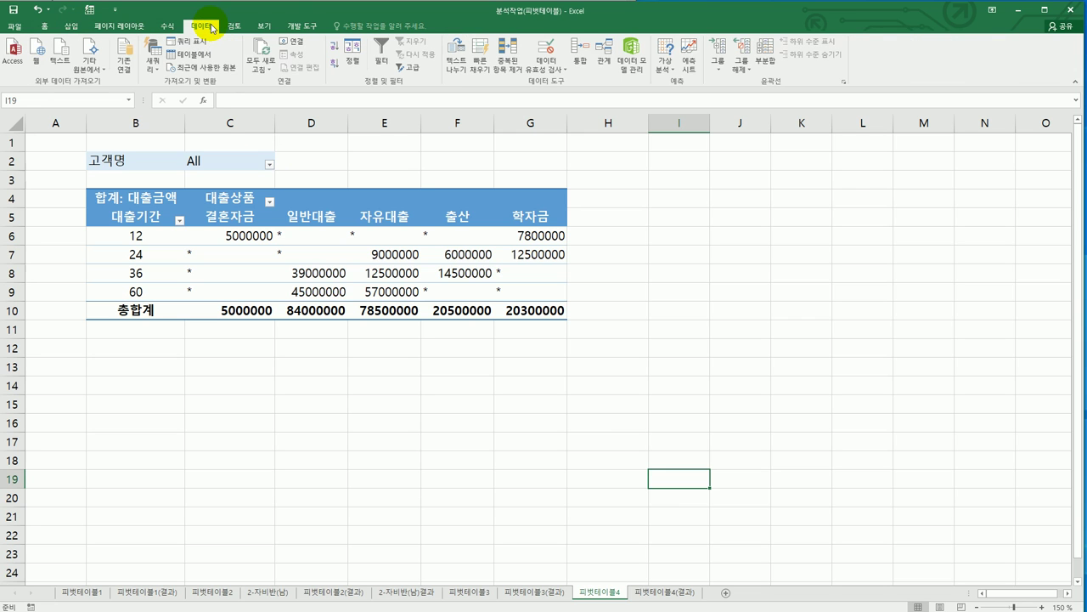
click(82, 27)
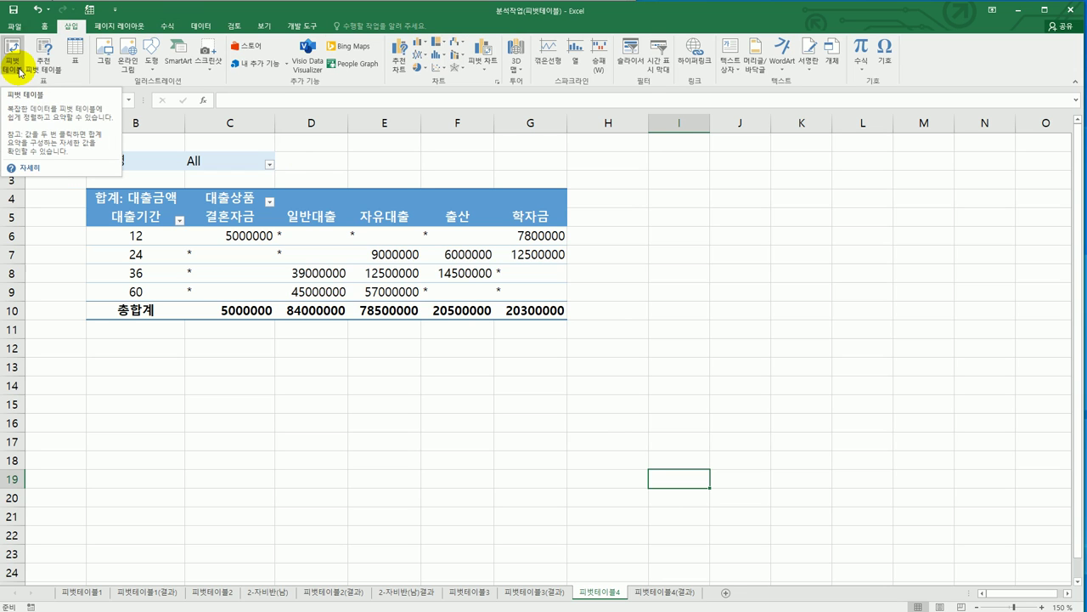
click(316, 388)
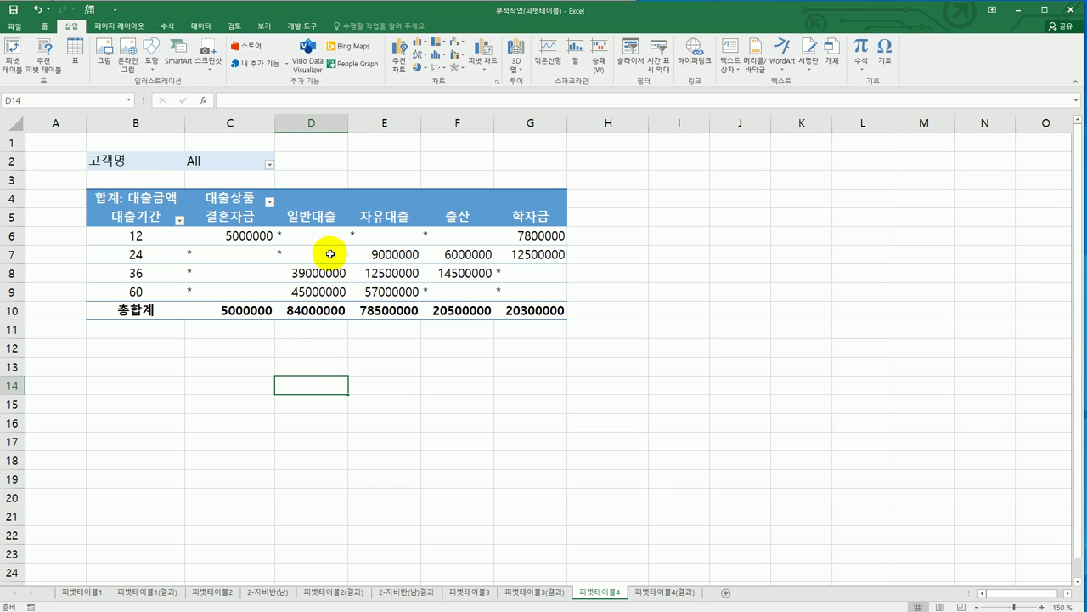
Try to group the 대출기간 row labels in the pivot table, starting from the 24 label
mouse_move(330, 254)
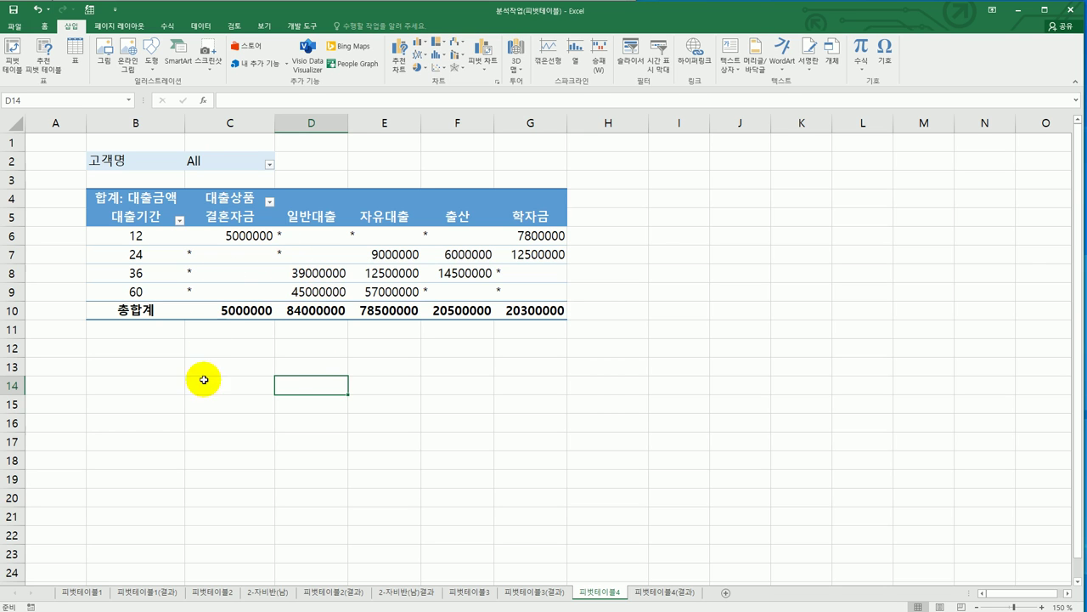
right_click(162, 252)
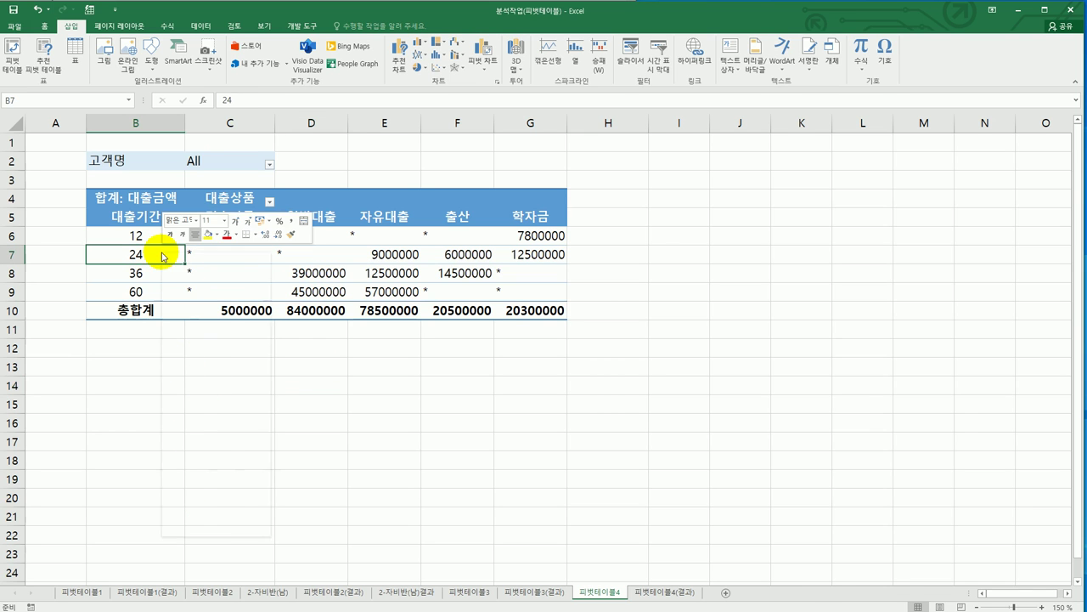
click(214, 395)
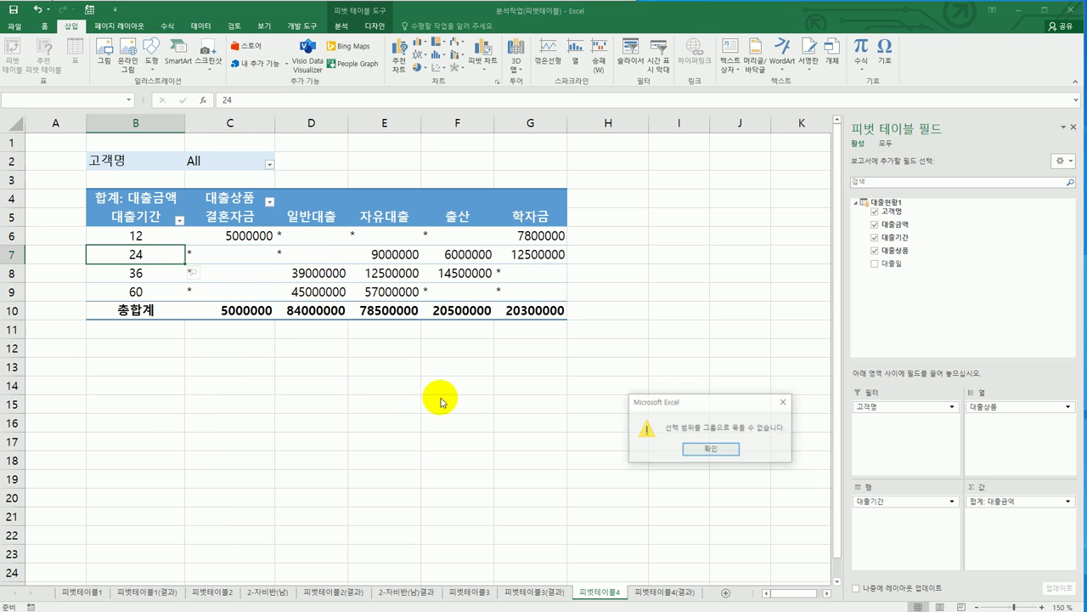
click(714, 449)
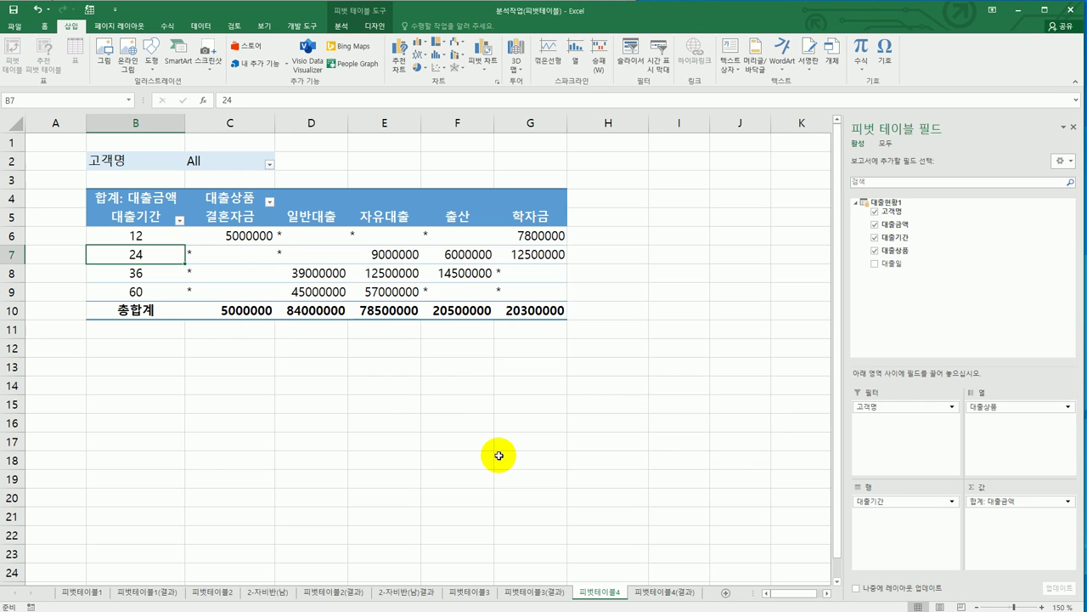
click(609, 385)
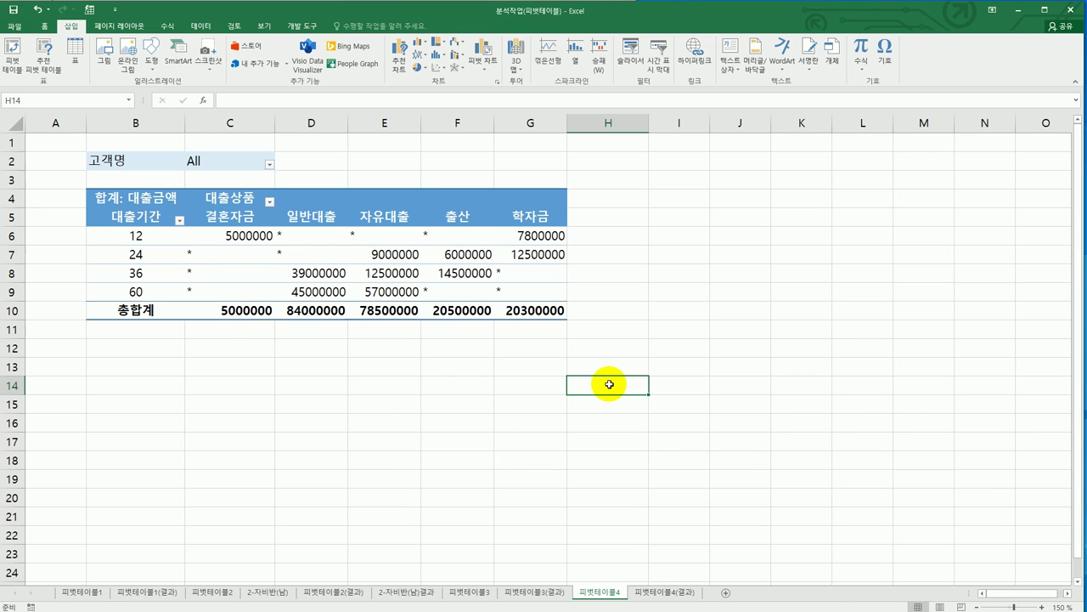